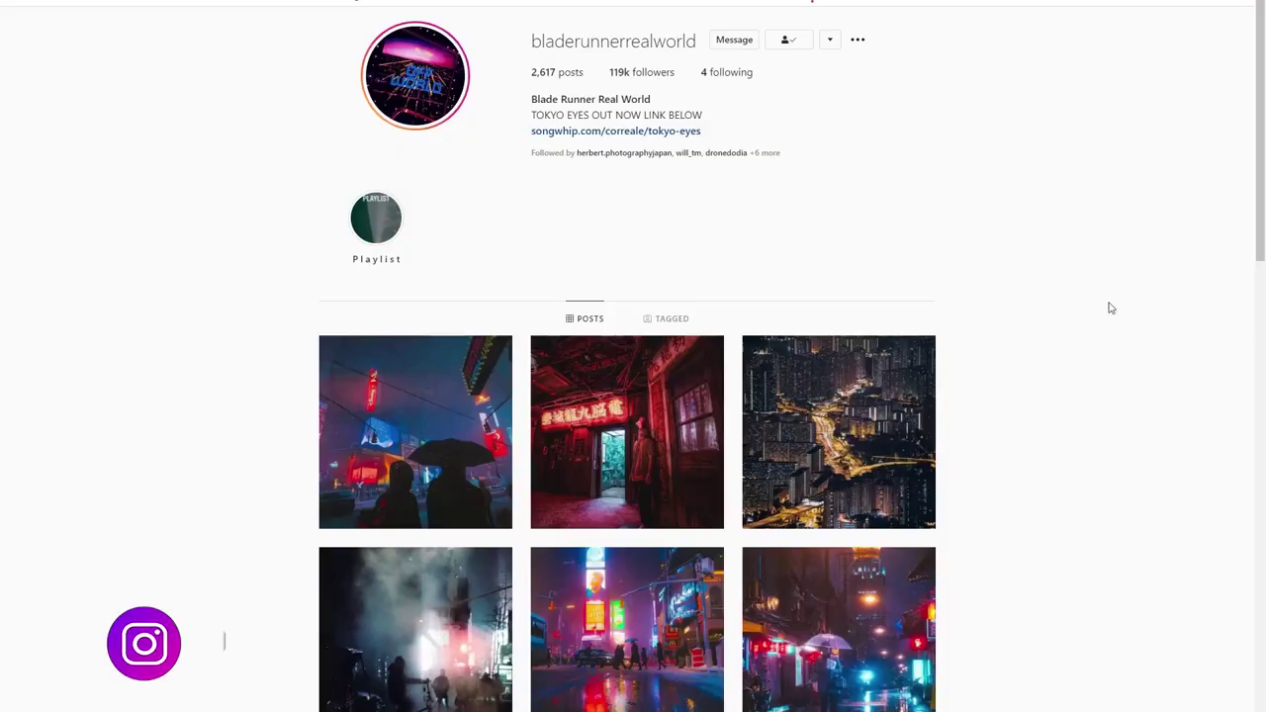
scroll(1111, 309, "down", 2)
scroll(1111, 309, "down", 1)
scroll(1111, 309, "down", 2)
scroll(1111, 309, "down", 1)
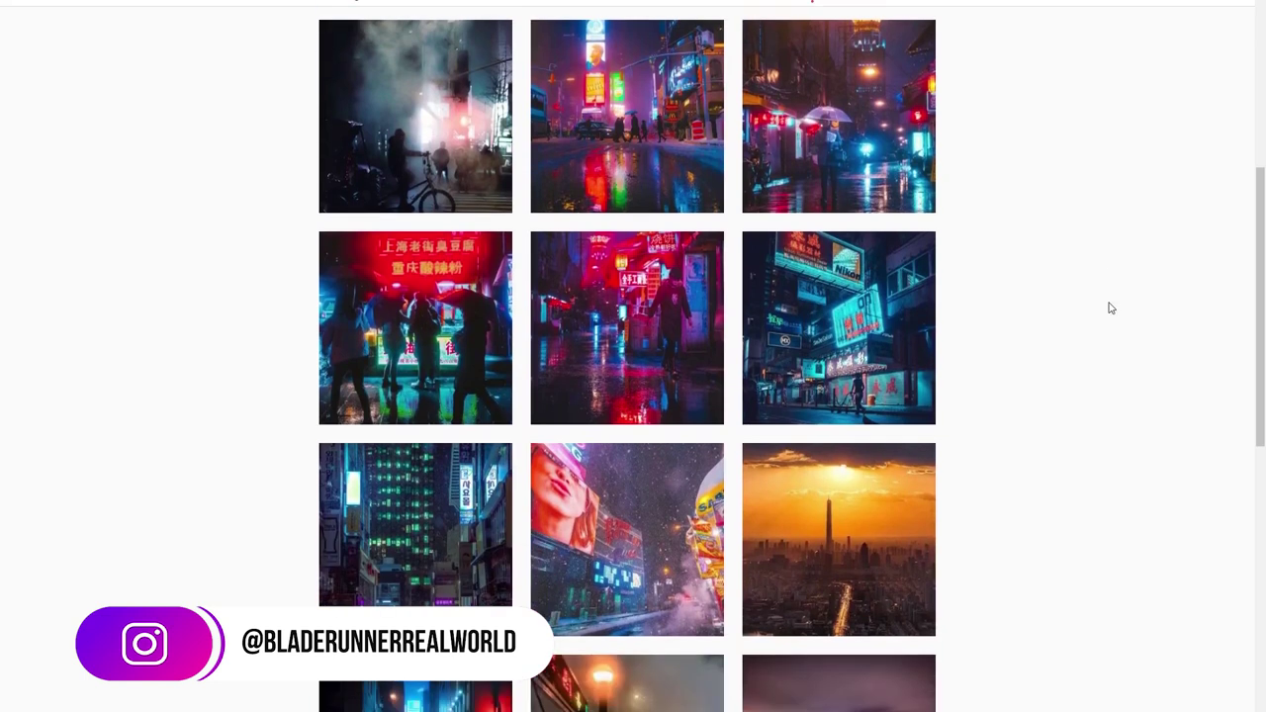
scroll(1111, 308, "down", 2)
scroll(1111, 308, "down", 1)
scroll(1111, 309, "down", 1)
scroll(1111, 309, "down", 2)
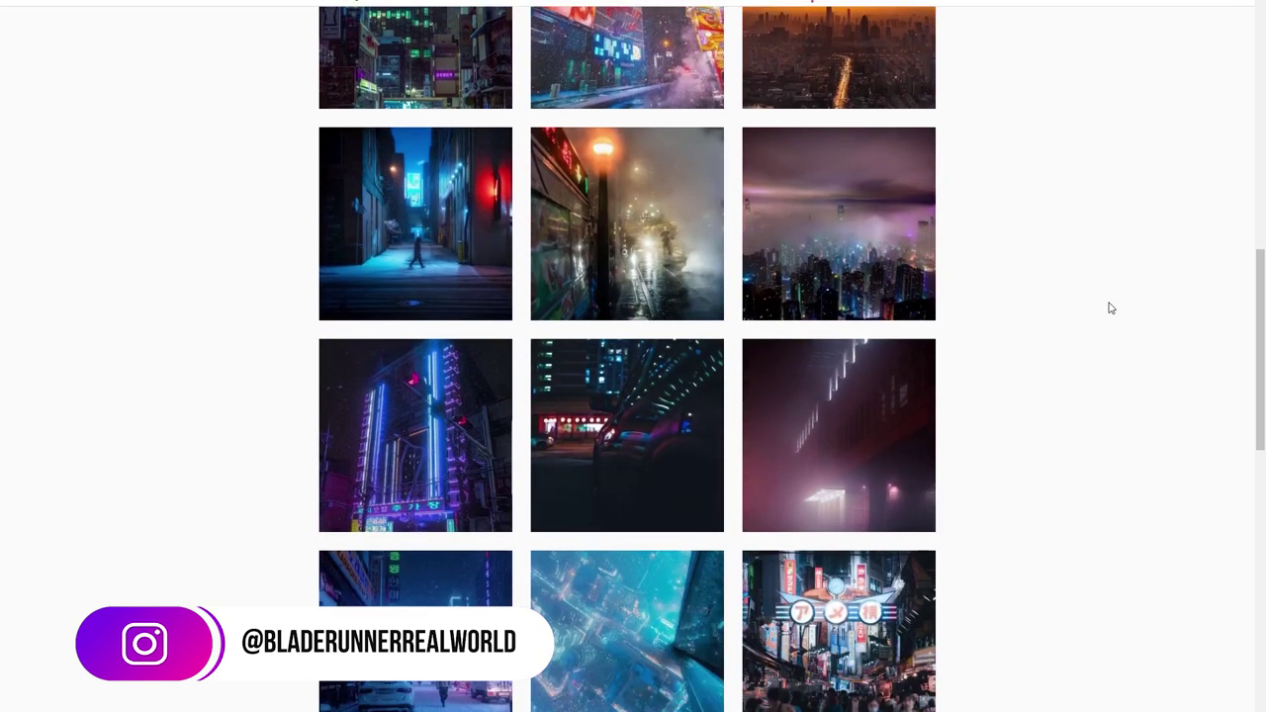
scroll(1111, 309, "down", 2)
scroll(1111, 309, "down", 1)
scroll(1112, 308, "down", 1)
scroll(1111, 309, "down", 2)
scroll(1111, 308, "down", 2)
scroll(1111, 309, "down", 1)
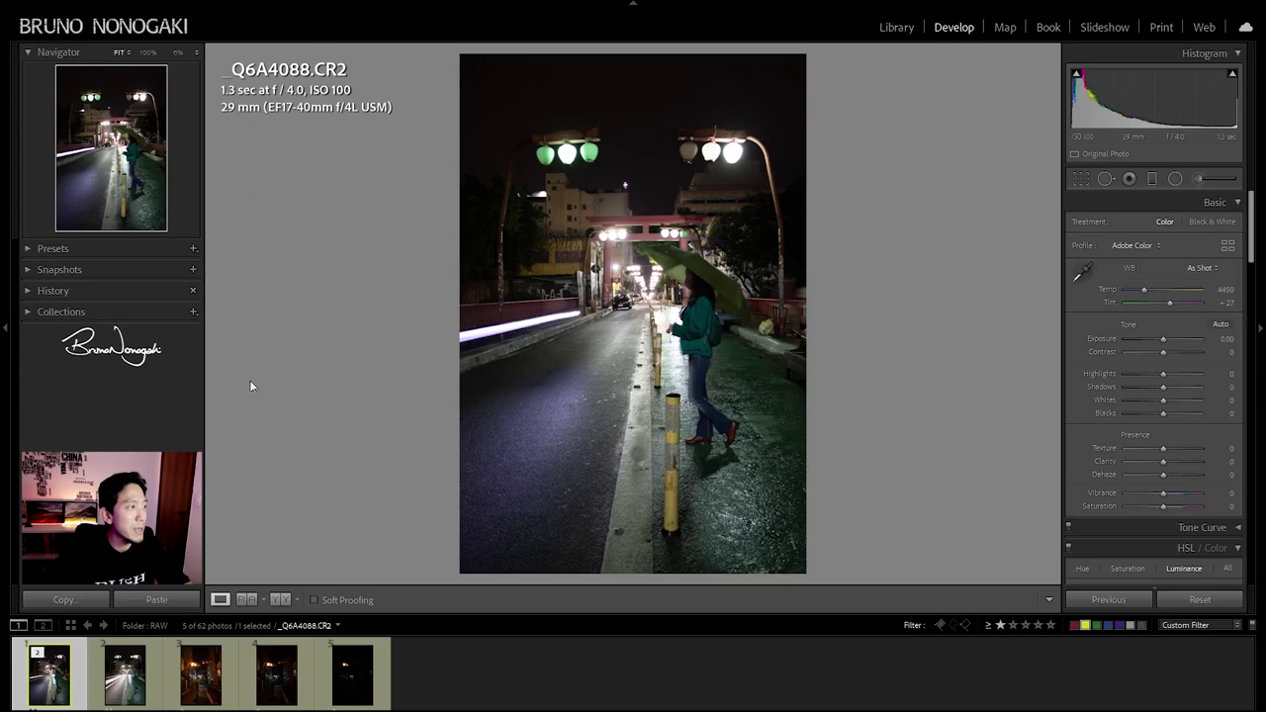
left_click(126, 678)
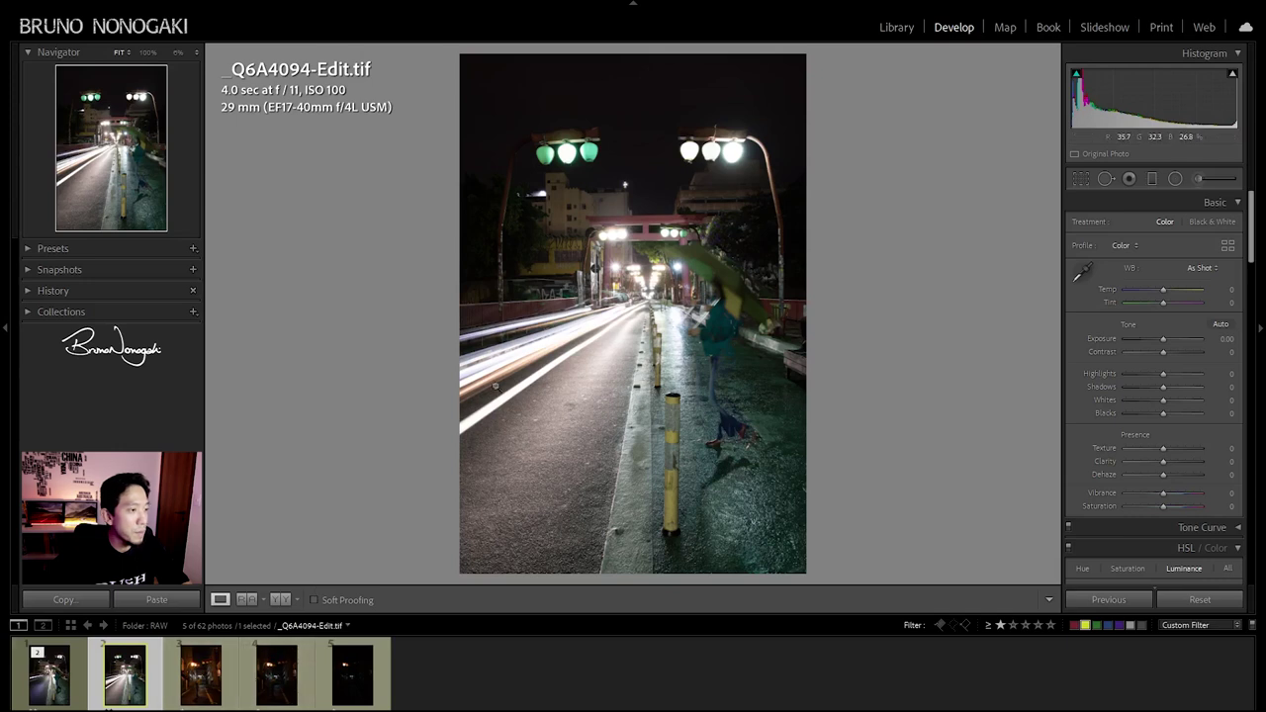
left_click(49, 680)
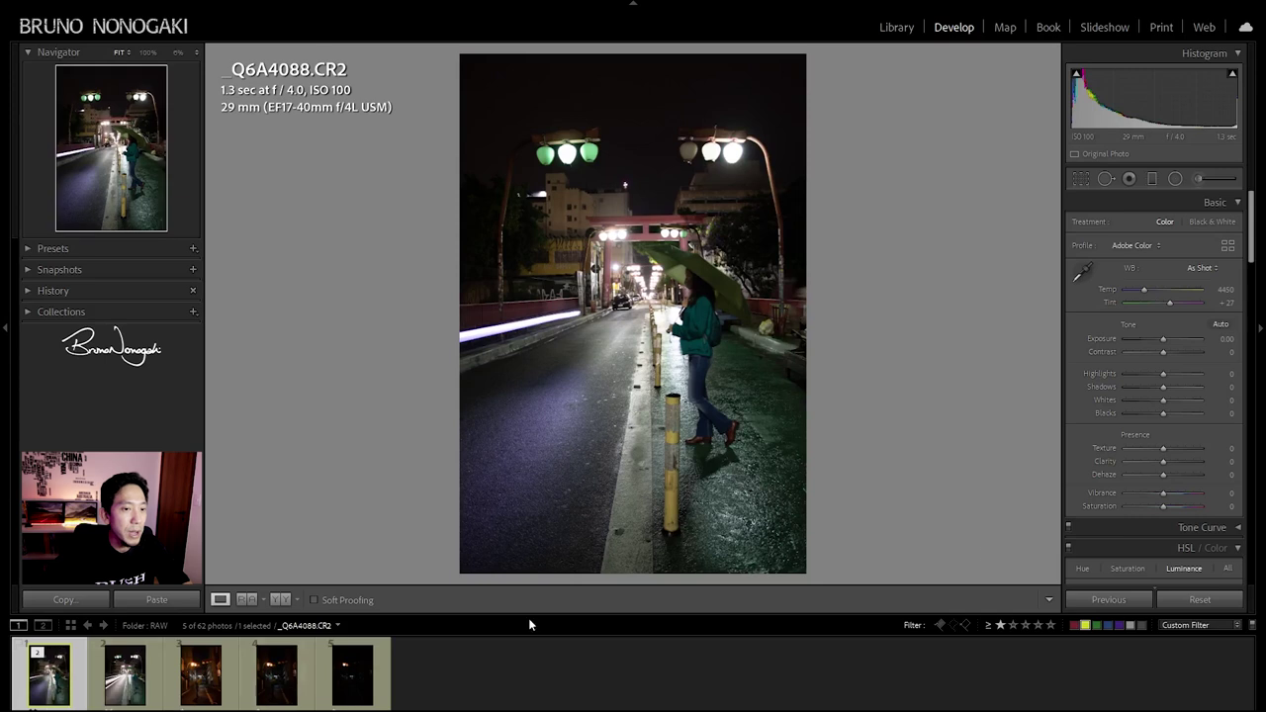
scroll(1252, 227, "down", 5)
scroll(1252, 228, "up", 5)
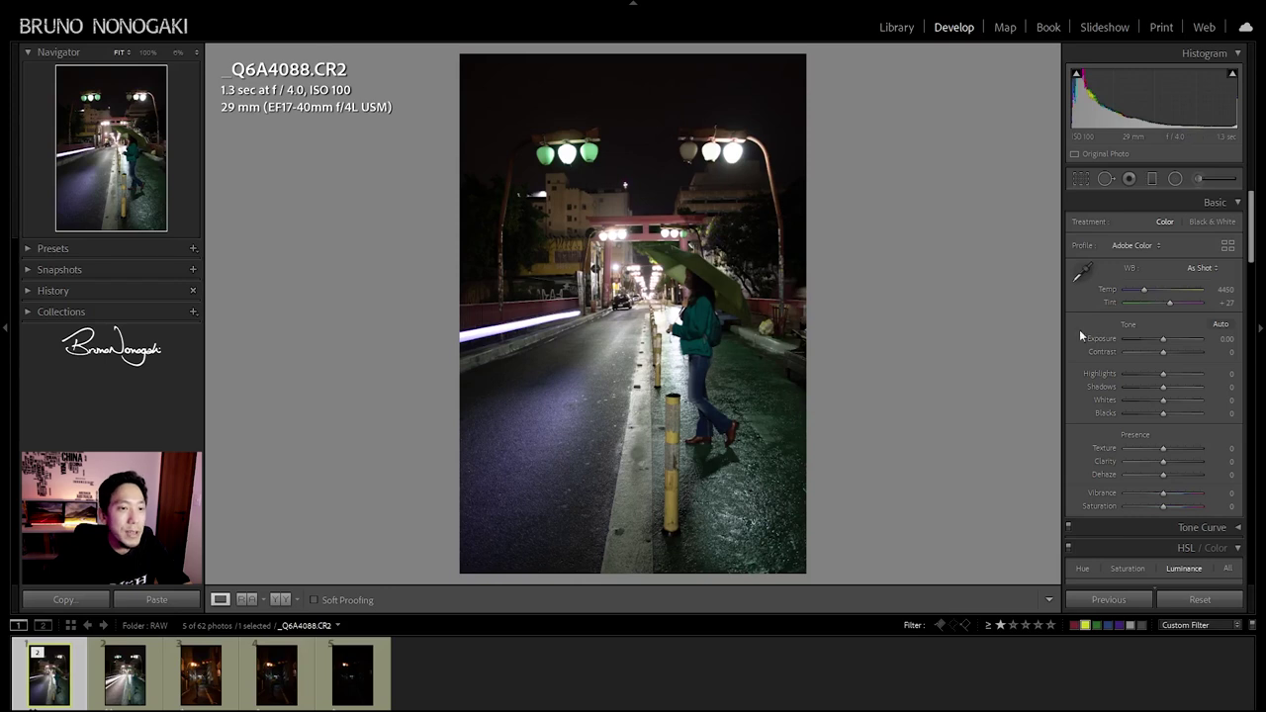
scroll(1253, 237, "down", 8)
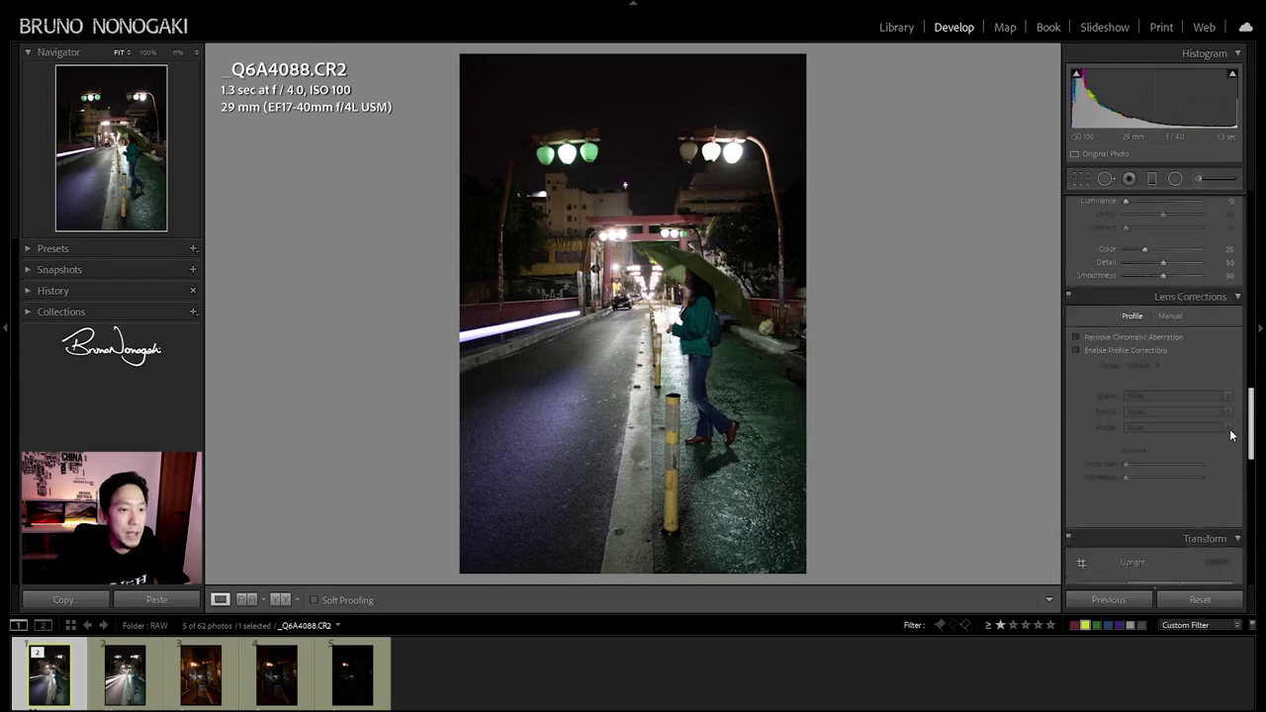
Enable Remove Chromatic Aberration, leaving Enable Profile Corrections off after briefly trying it
left_click(1109, 291)
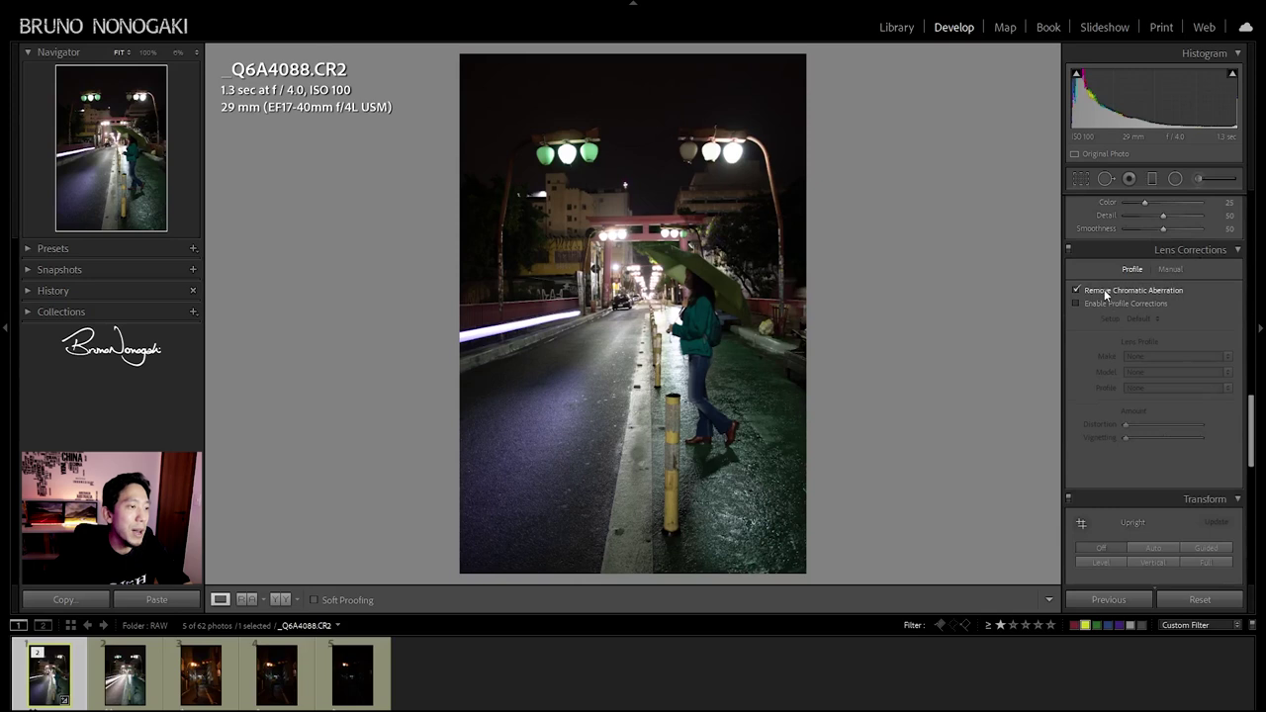
left_click(1099, 304)
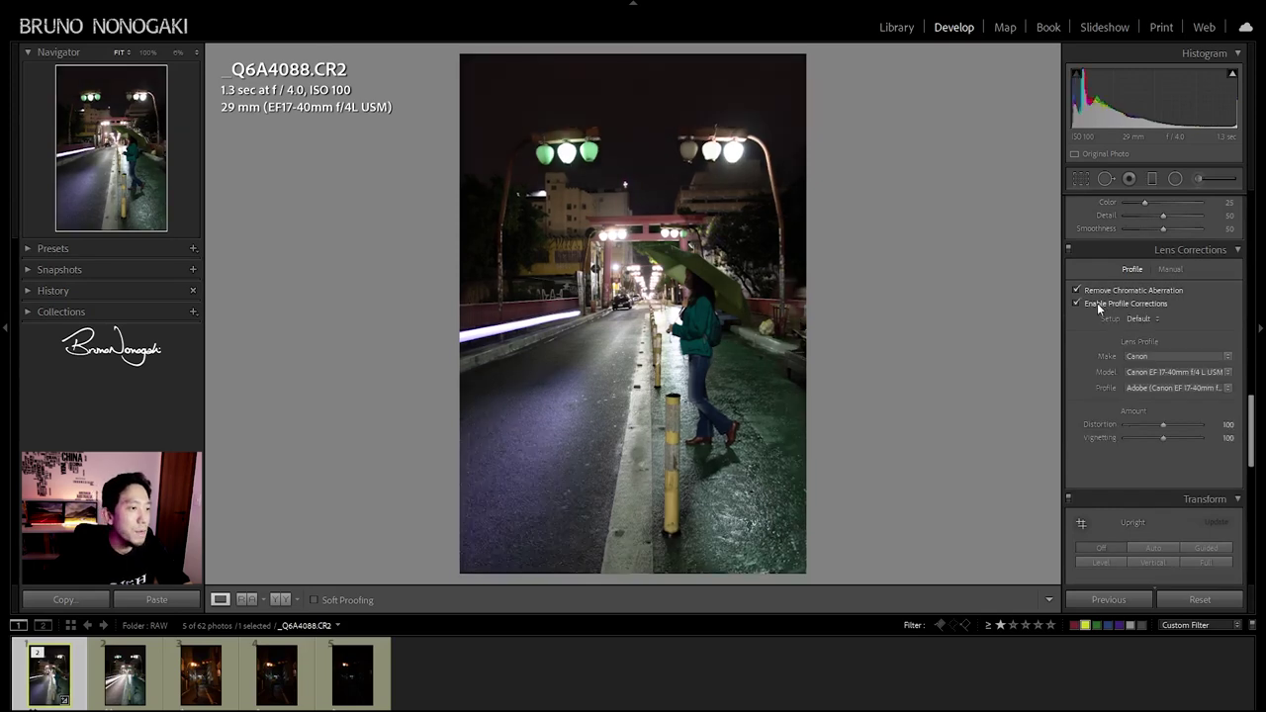
left_click(1098, 305)
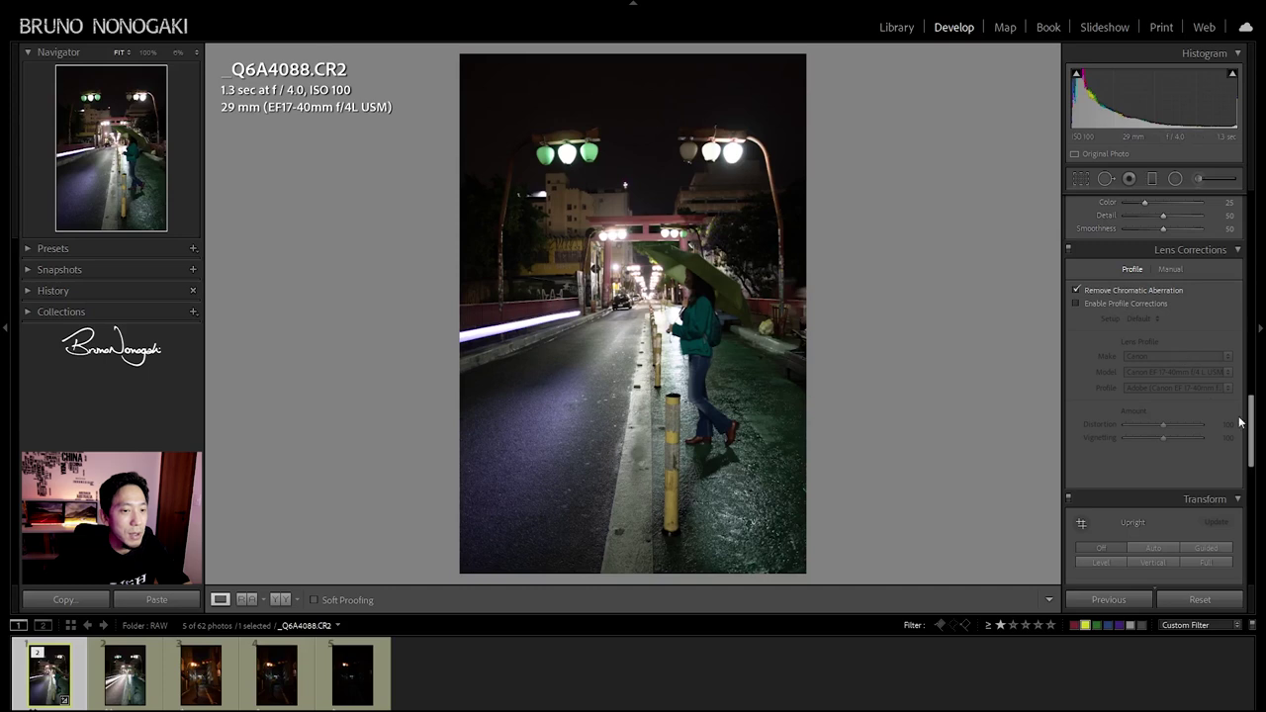
Raise the Detail panel's Sharpening Masking to about 93–95 so only edges get sharpened
left_click_drag(1251, 450, 1252, 411)
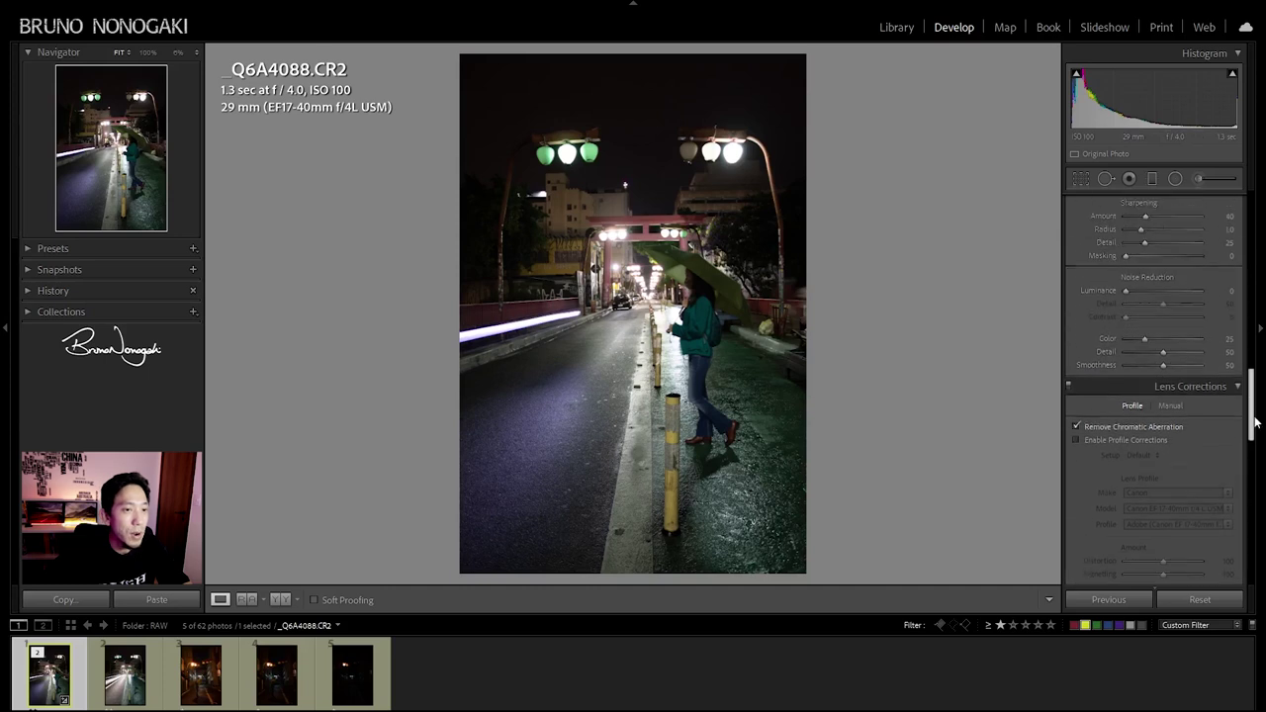
left_click_drag(1126, 343, 1197, 347, "alt")
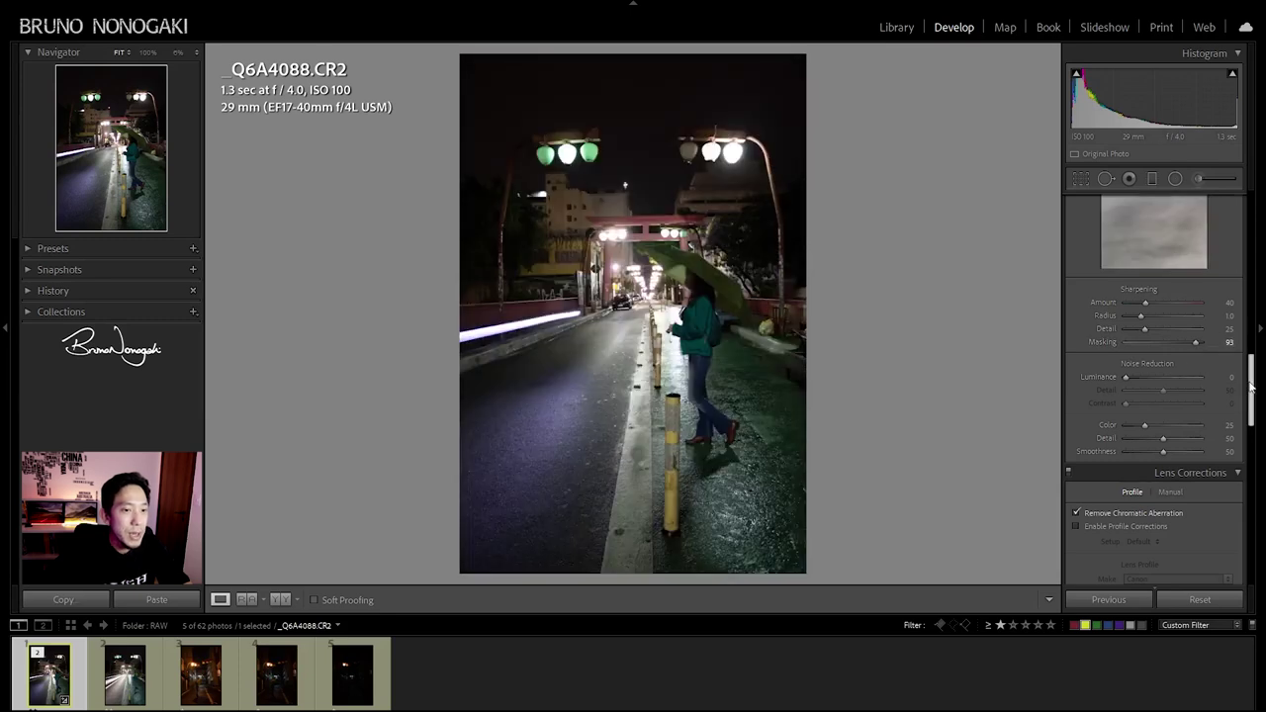
left_click_drag(1252, 386, 1252, 223)
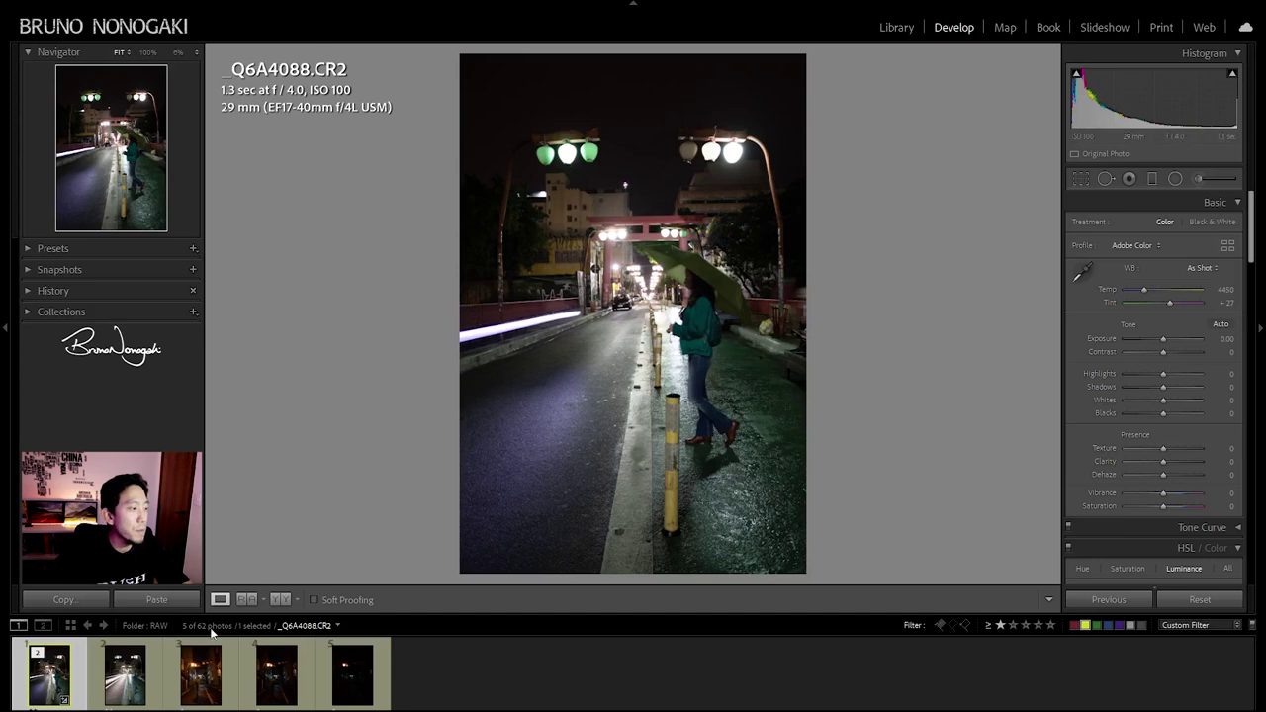
Set Basic tones to Exposure +0.61, Highlights -56, Shadows +37, Whites +19, Blacks -12
left_click(124, 675)
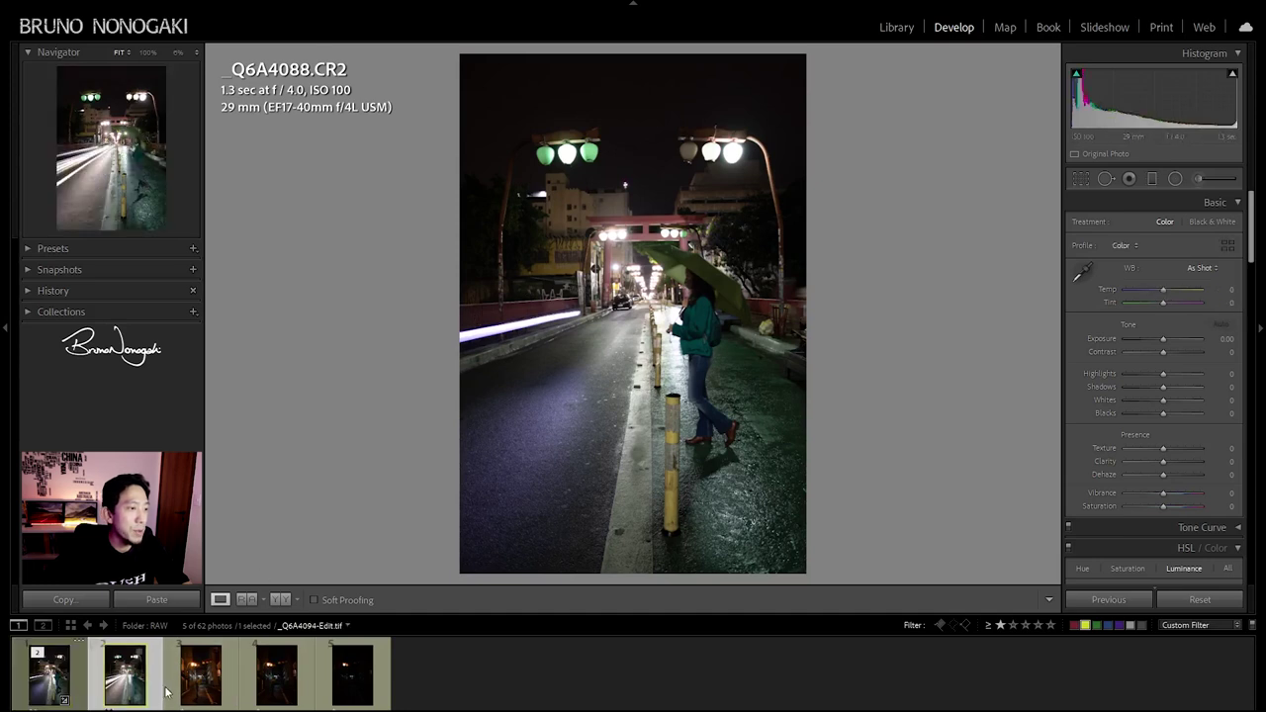
left_click(47, 691)
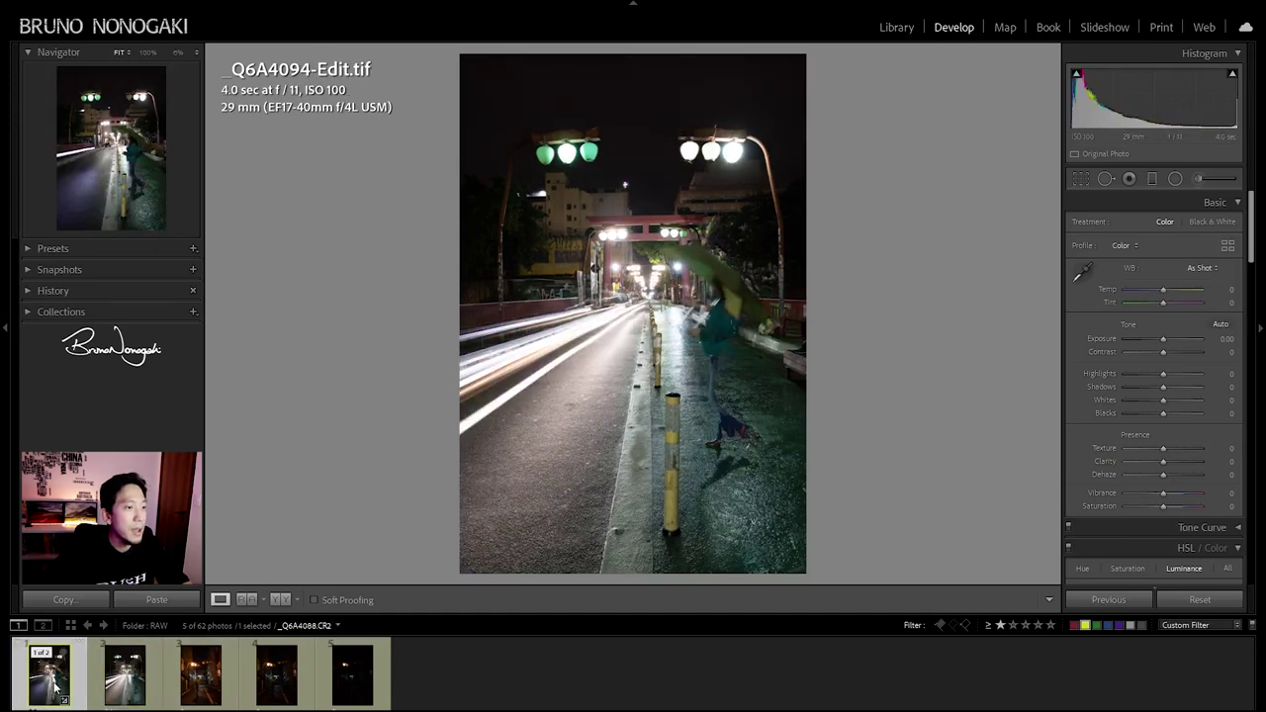
left_click(1150, 374)
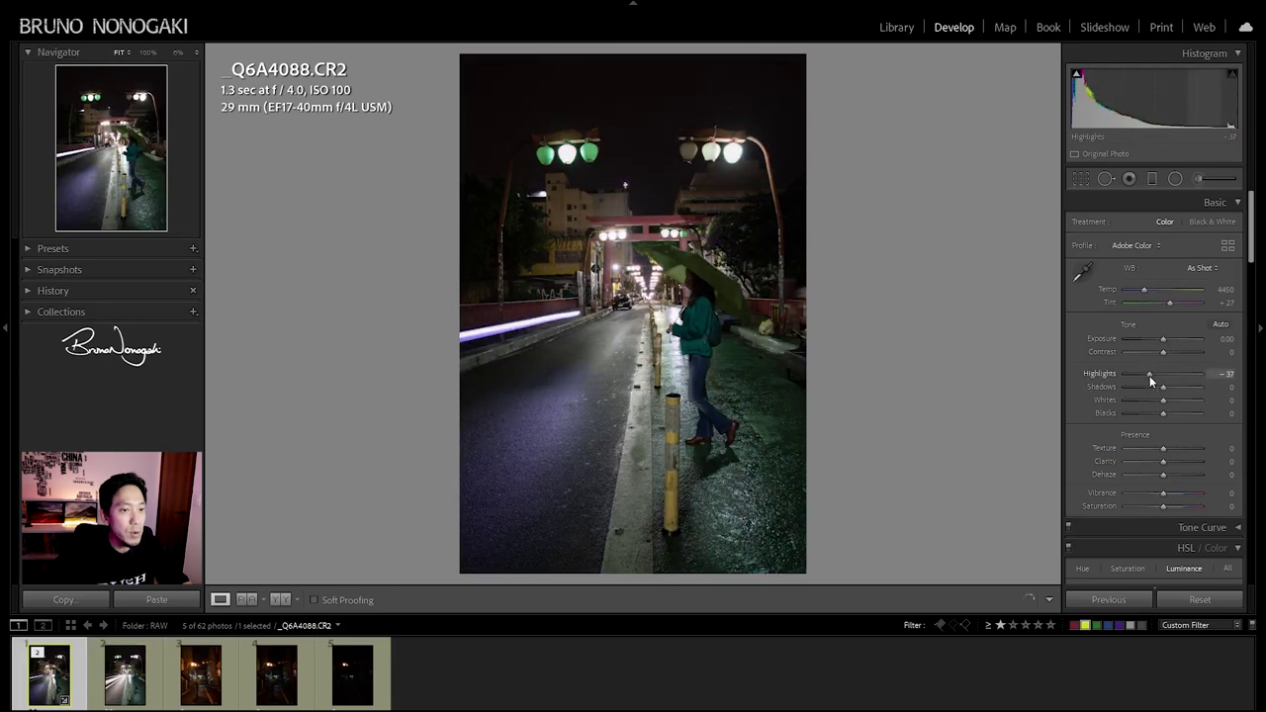
left_click_drag(1165, 387, 1178, 388)
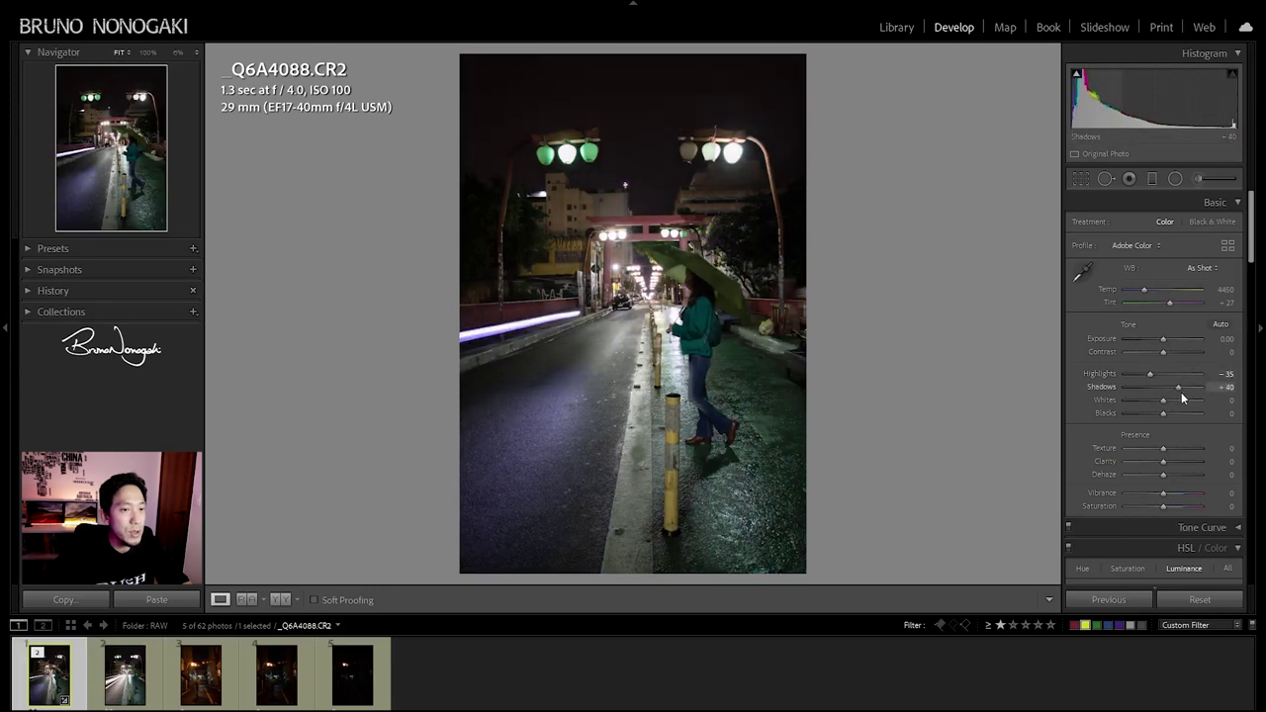
left_click(1172, 403)
mouse_move(1164, 413)
left_mouse_down()
mouse_move(1171, 399)
mouse_move(1158, 414)
left_mouse_up()
left_click_drag(1163, 338, 1169, 344)
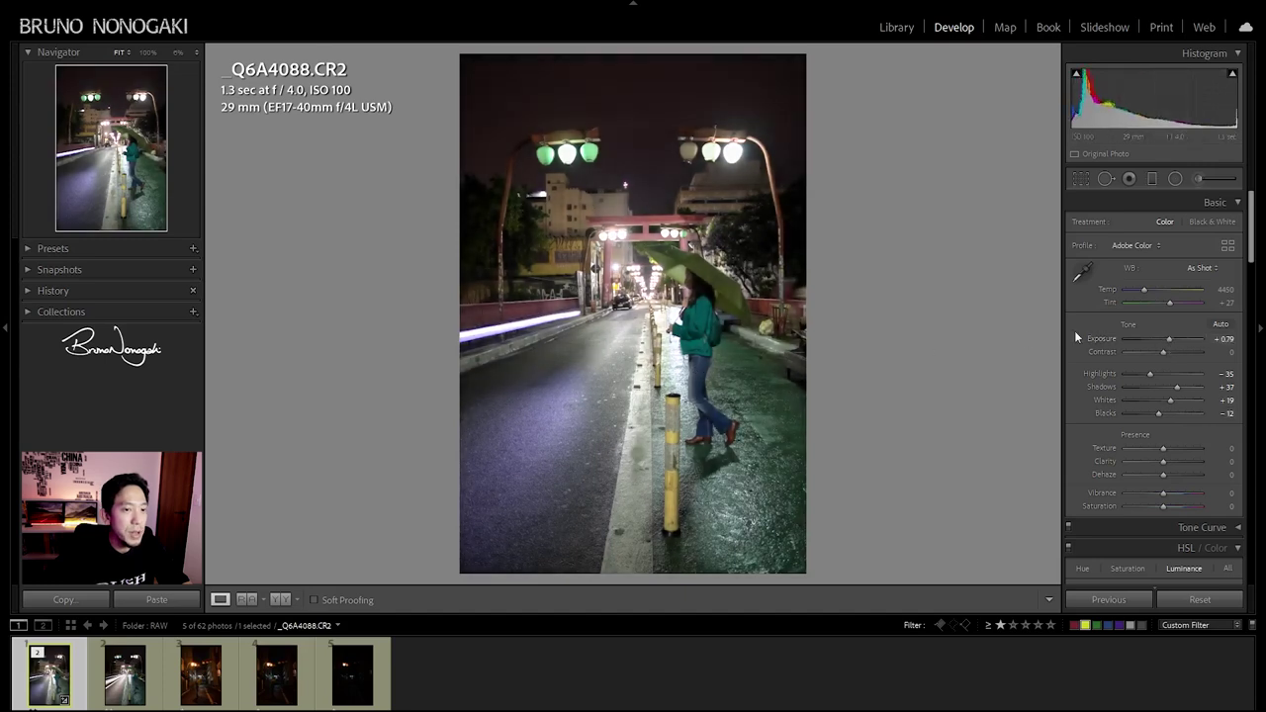
left_click_drag(1169, 338, 1141, 376)
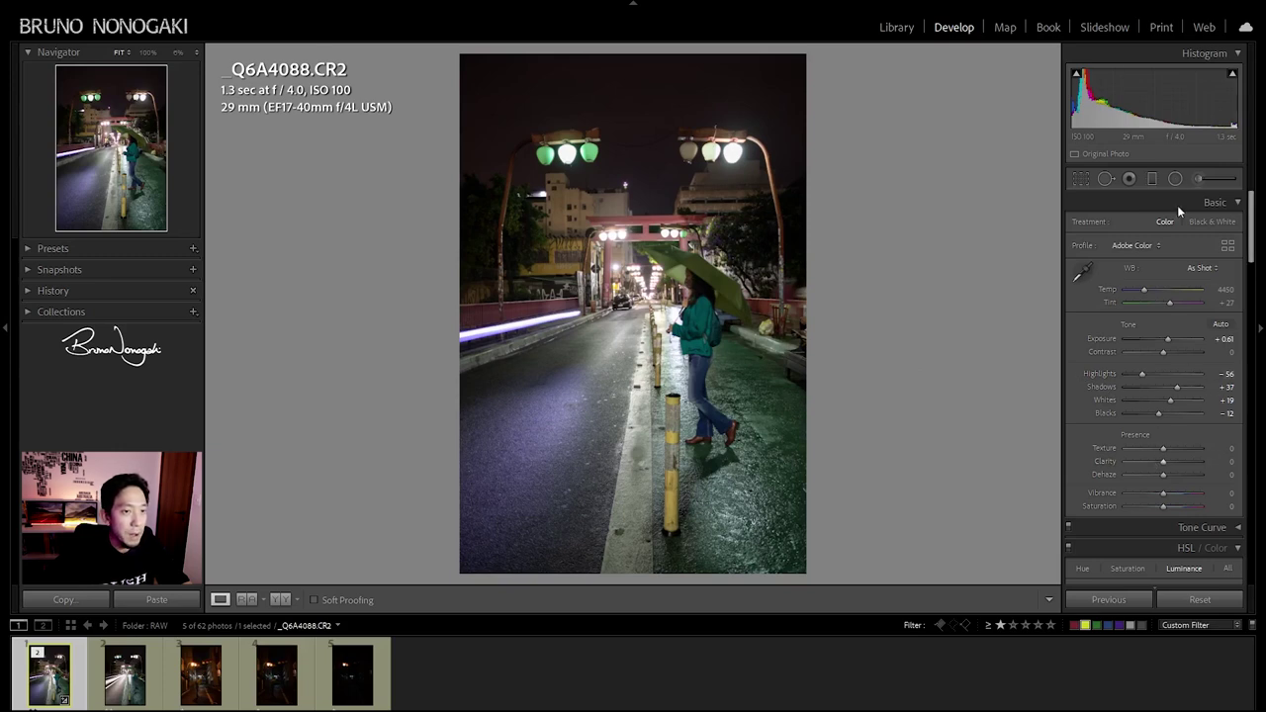
left_click(1176, 178)
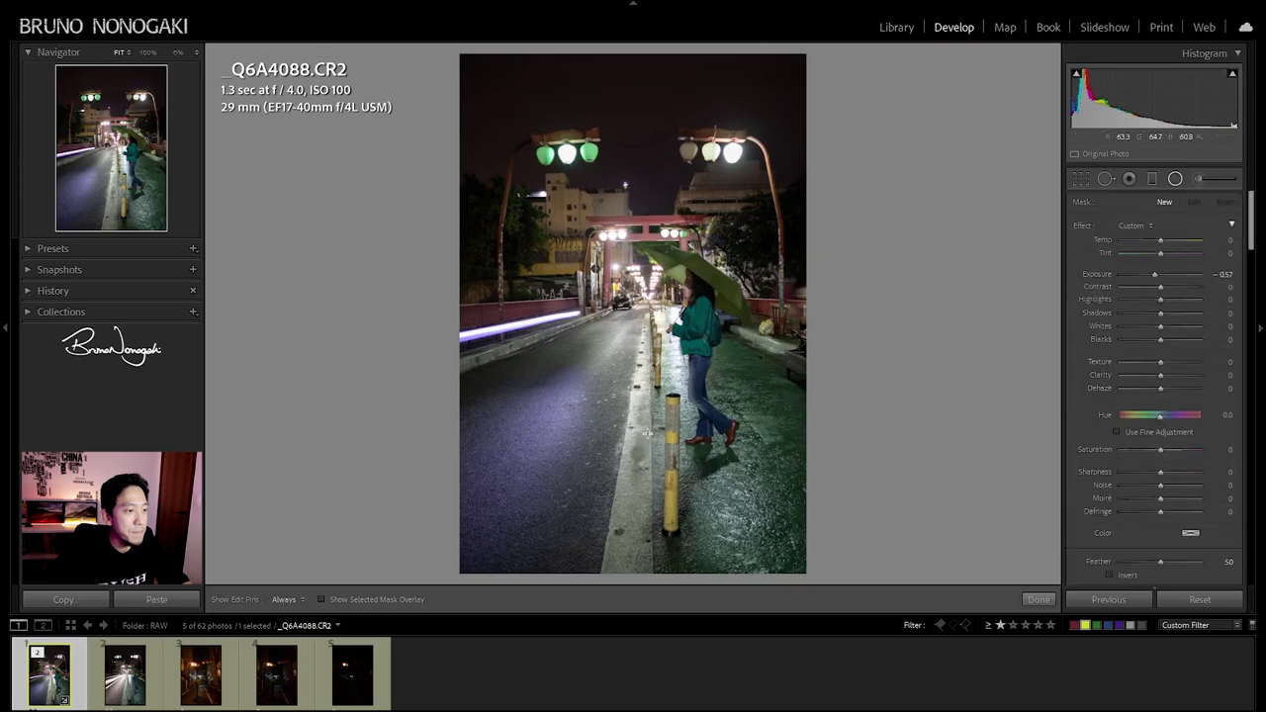
Draw an inverted radial filter over the lower road with exposure reset and Clarity 29
left_click_drag(646, 432, 832, 535)
left_click_drag(407, 561, 348, 614)
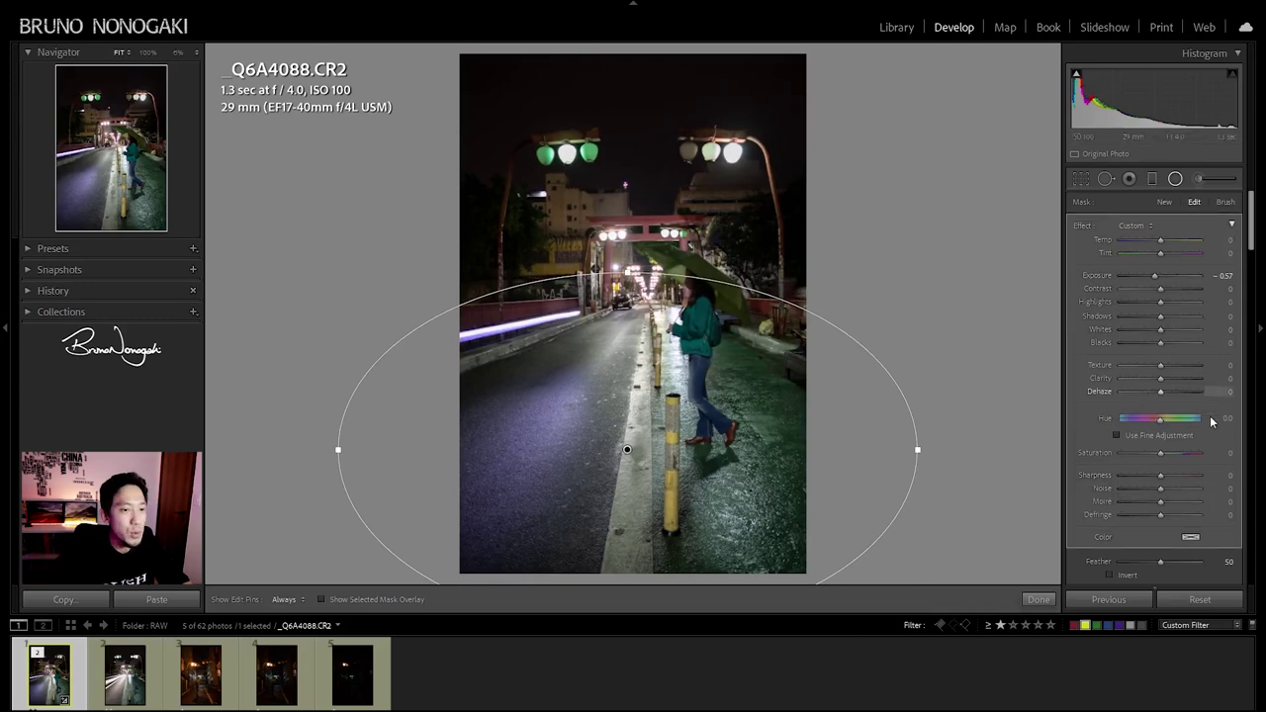
left_click(1110, 575)
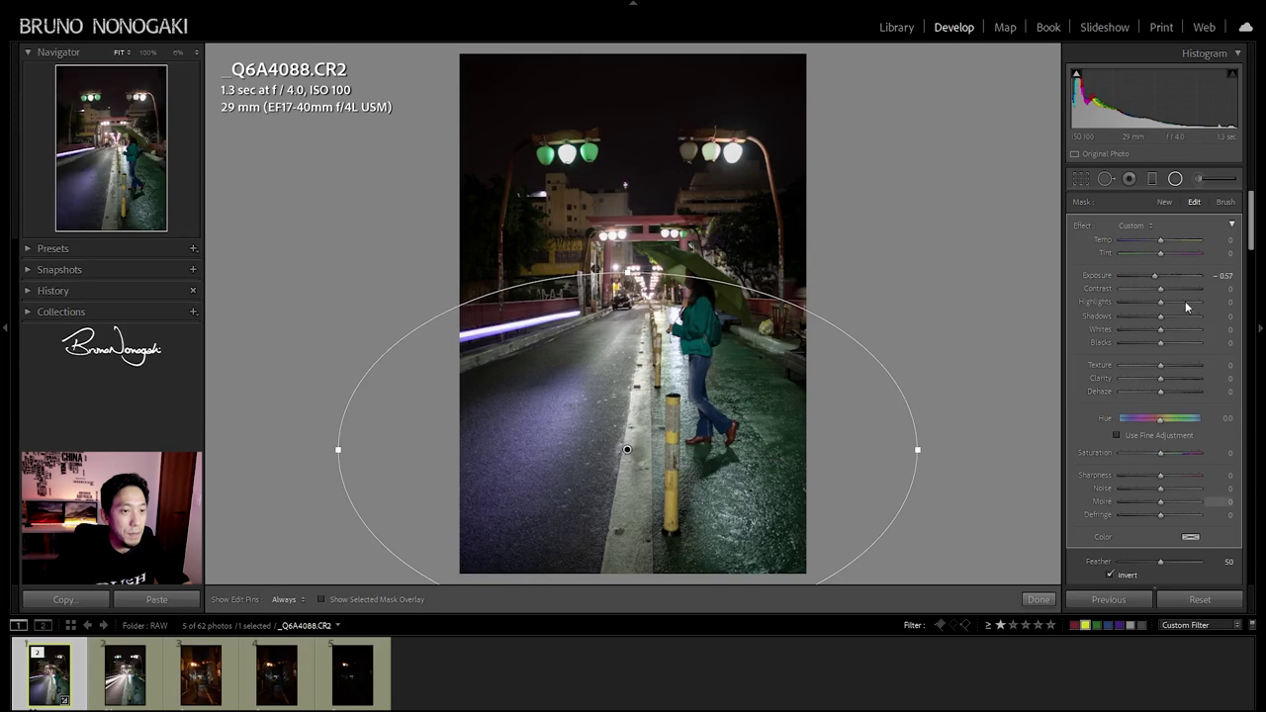
double_click(1083, 226)
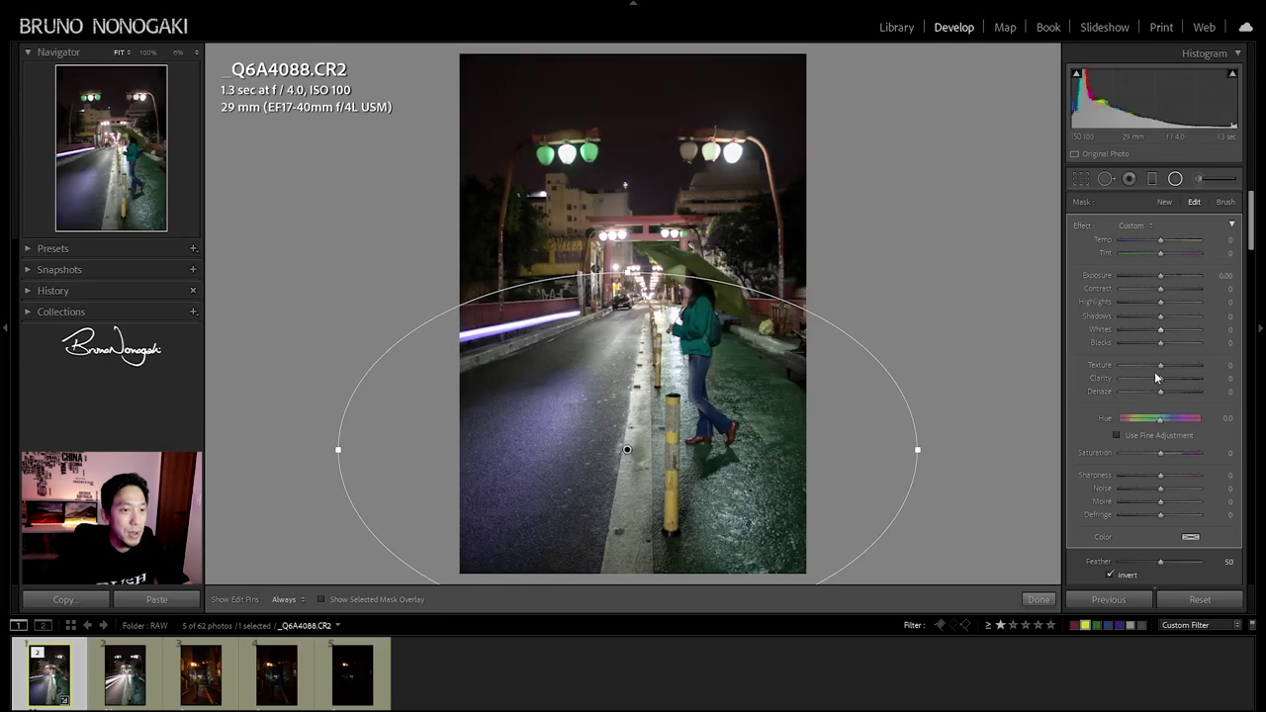
left_click(1039, 600)
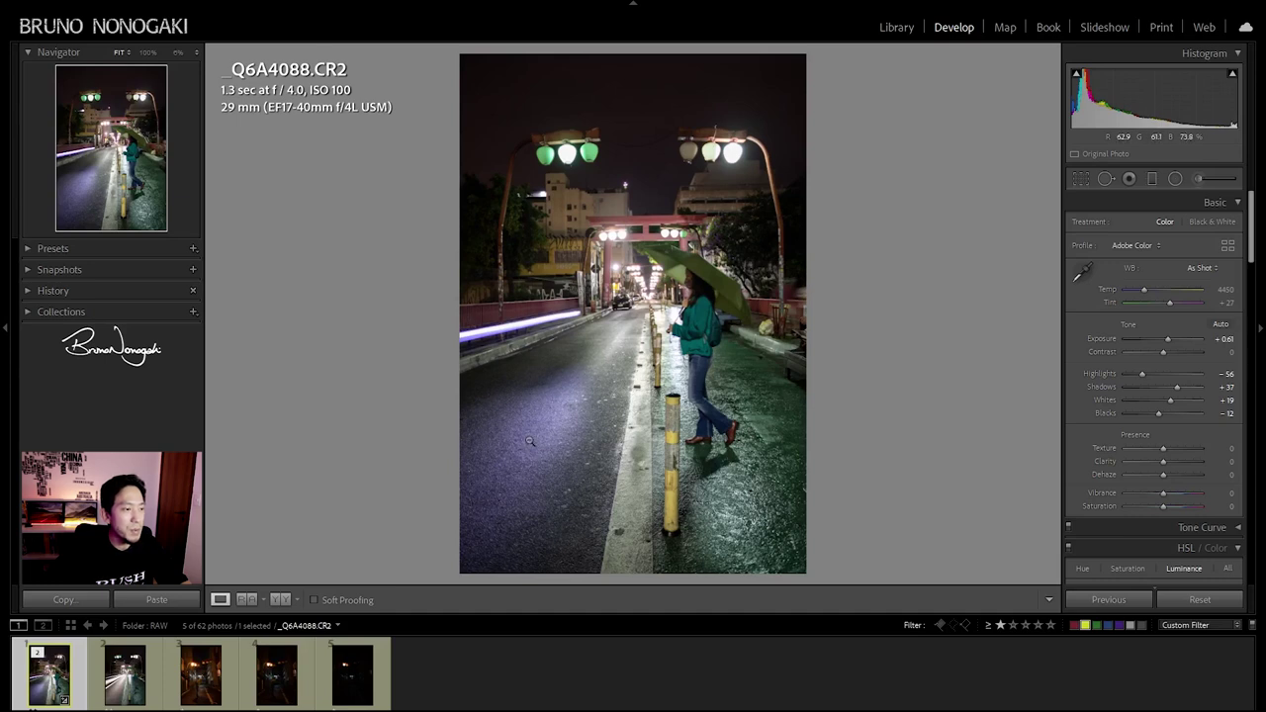
key("Right")
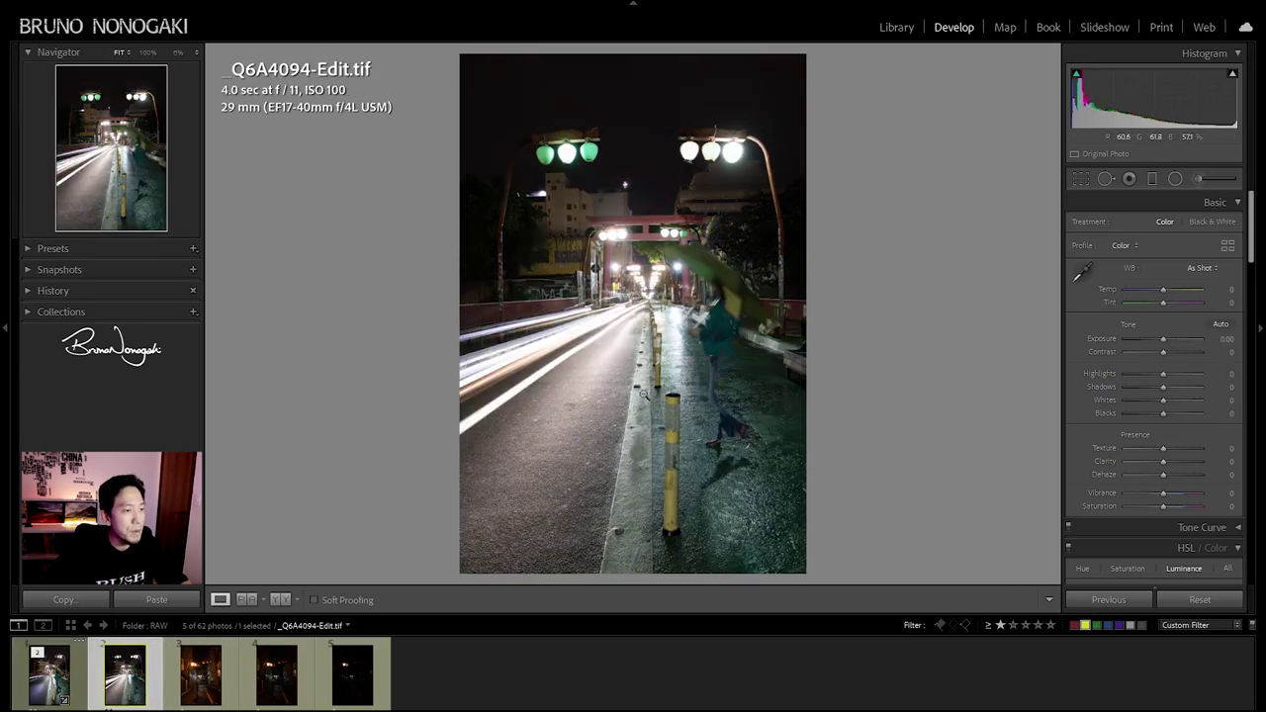
left_click(60, 693)
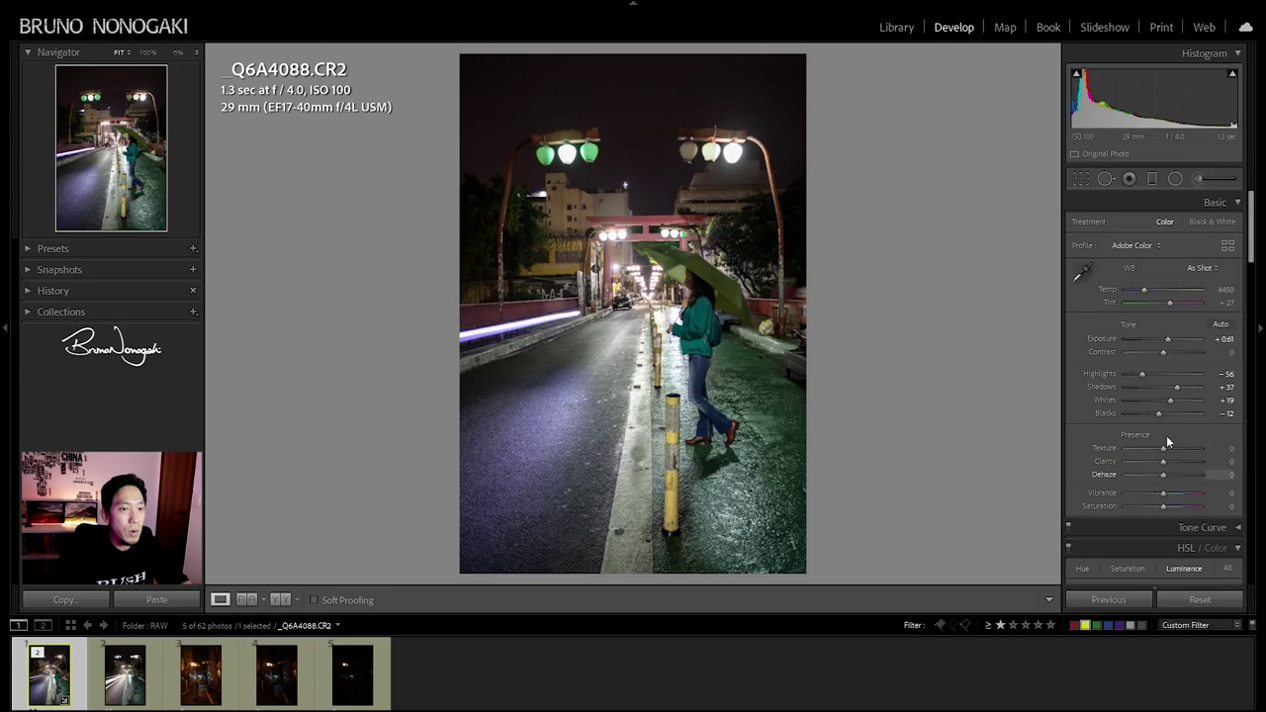
left_click(1177, 178)
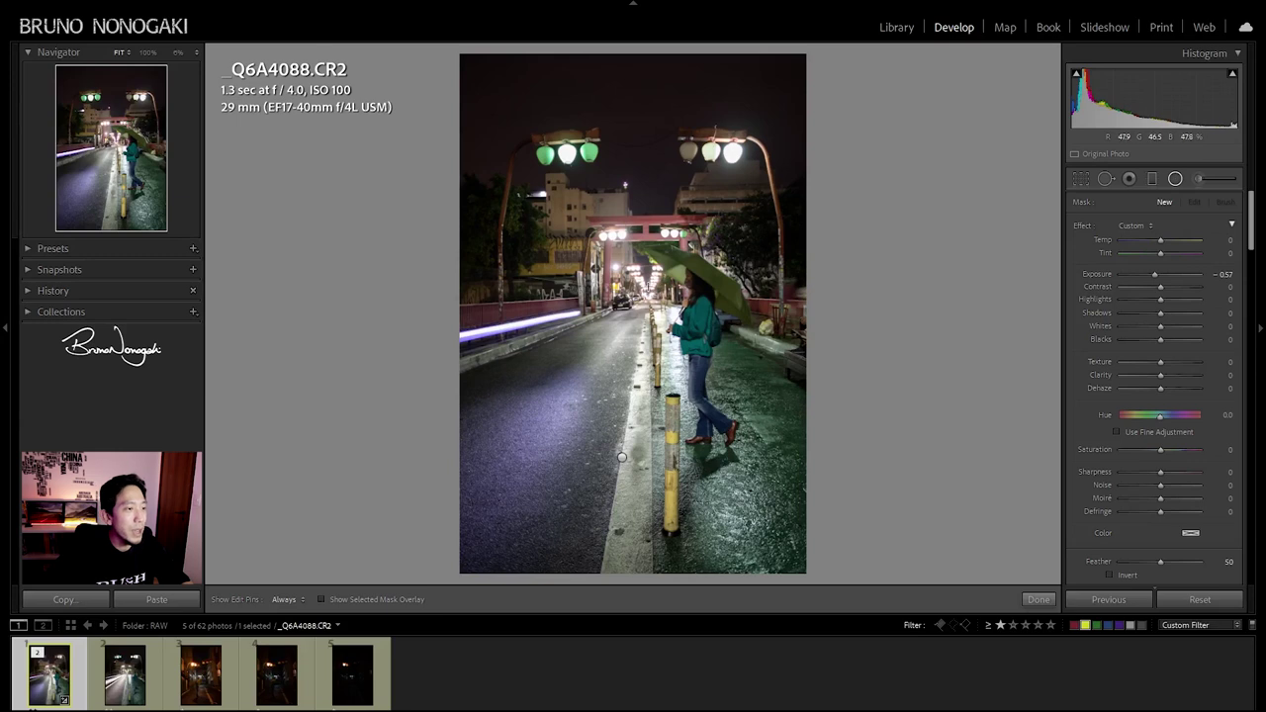
Draw an inverted oval mask with exposure reset and Dehaze -36, then resize it taller
left_click_drag(645, 288, 252, 511)
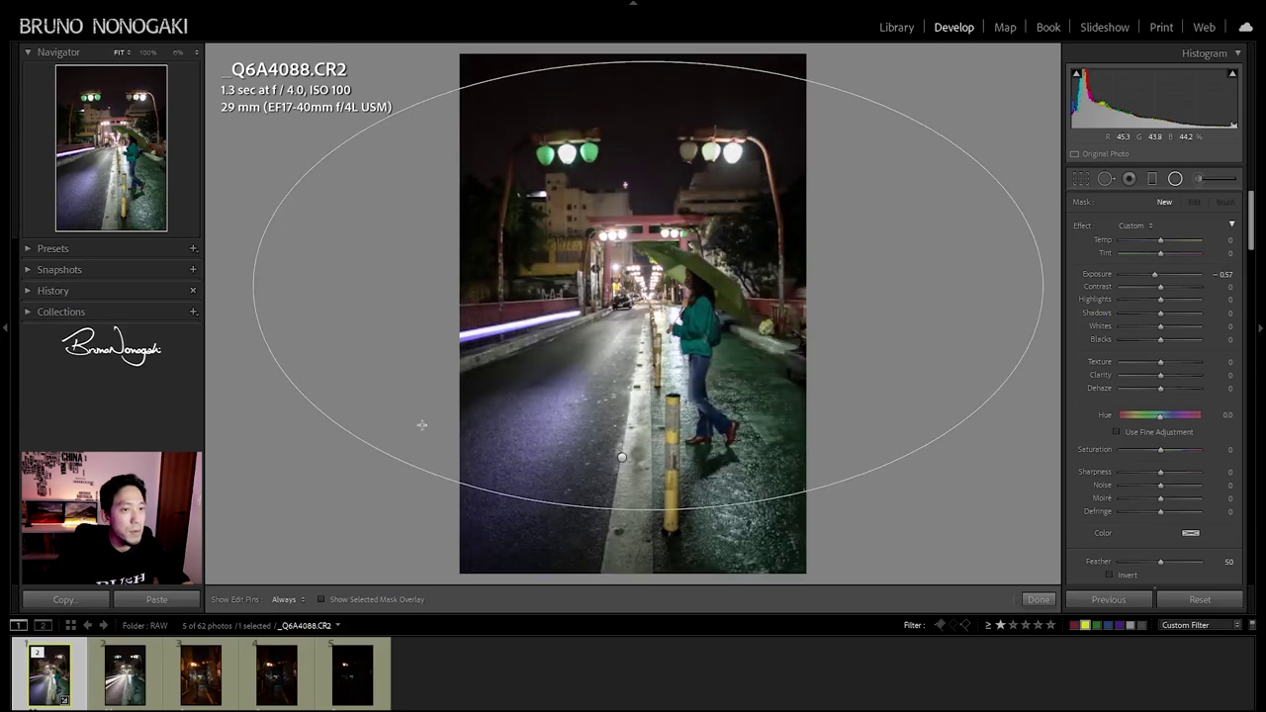
left_click_drag(648, 286, 643, 282)
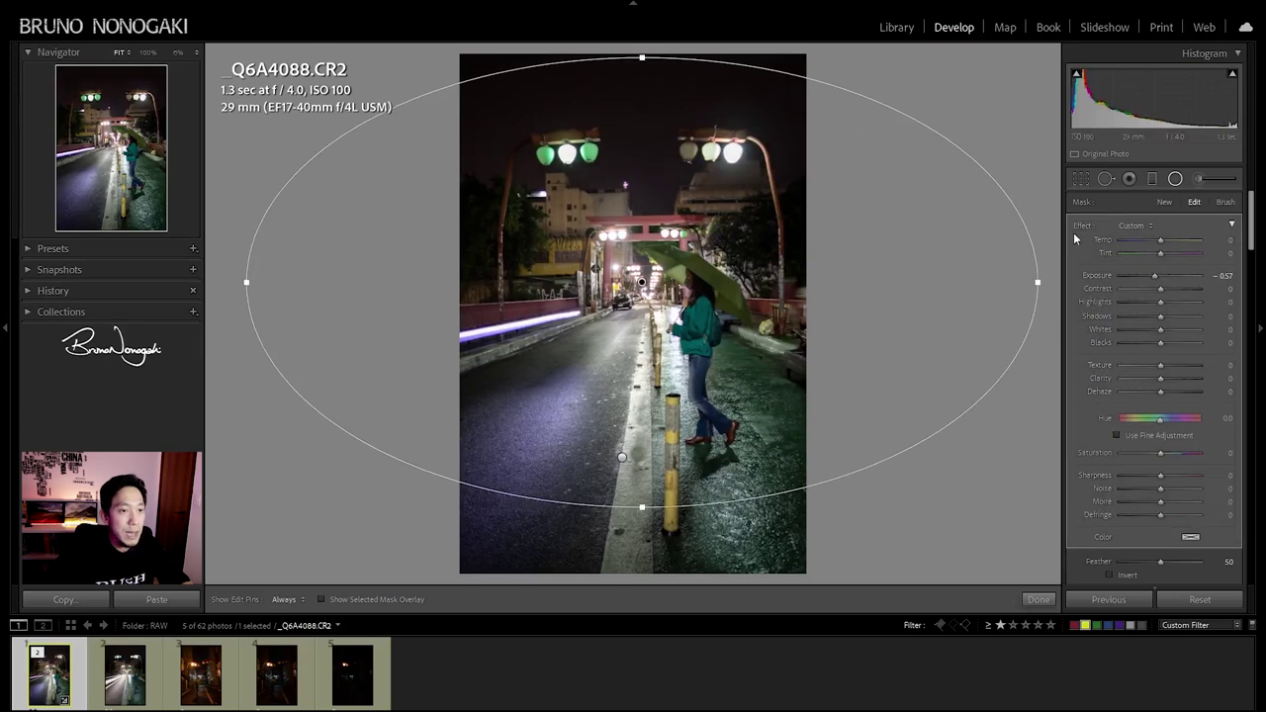
double_click(1083, 225)
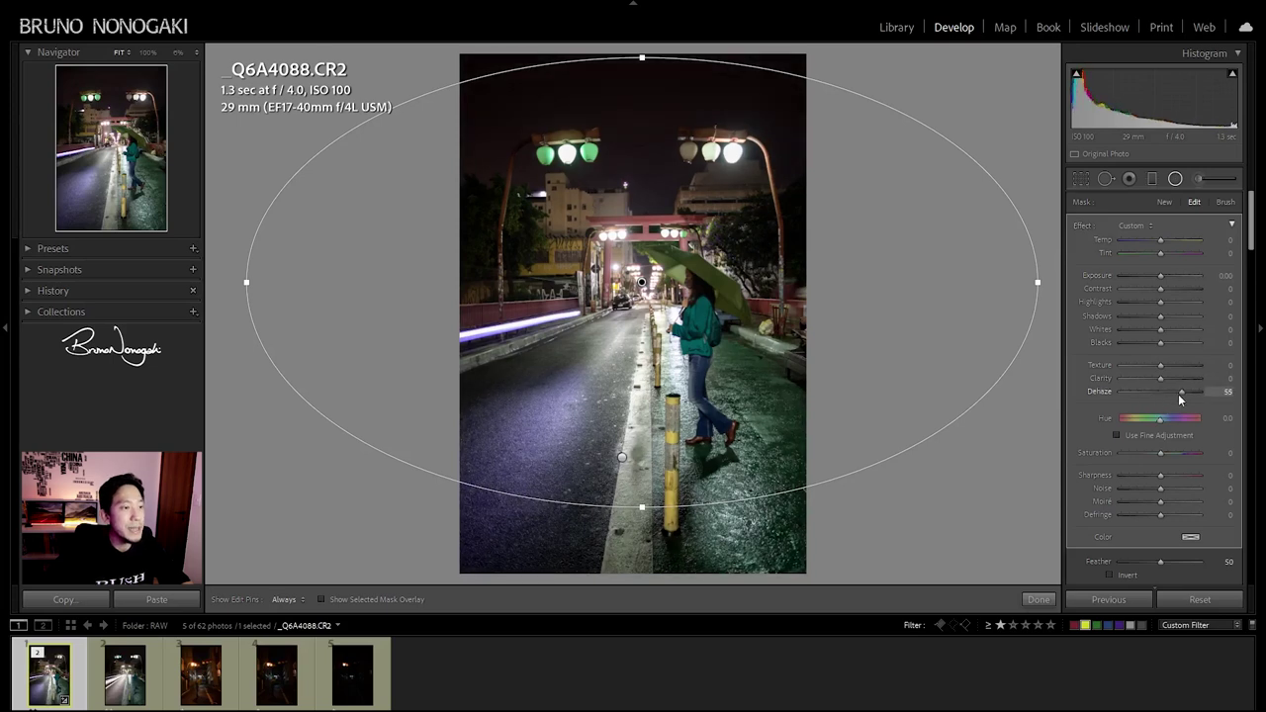
left_click_drag(1177, 393, 1149, 393)
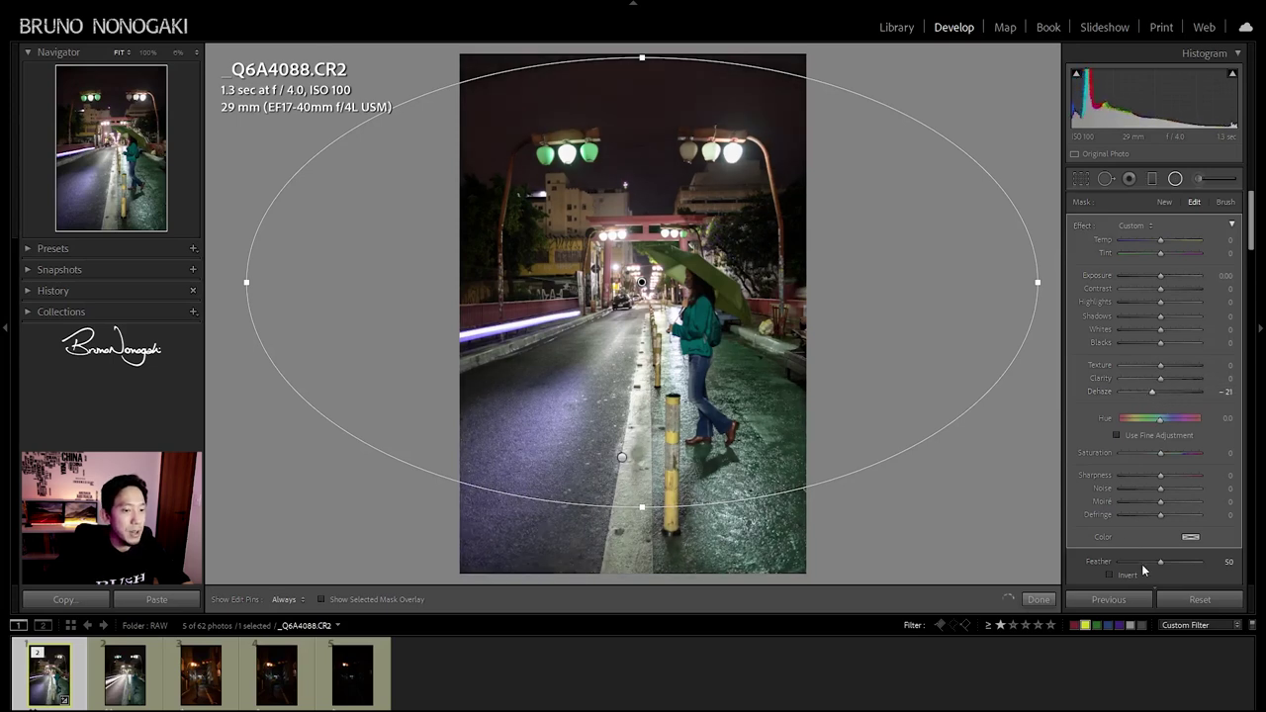
left_click(1111, 576)
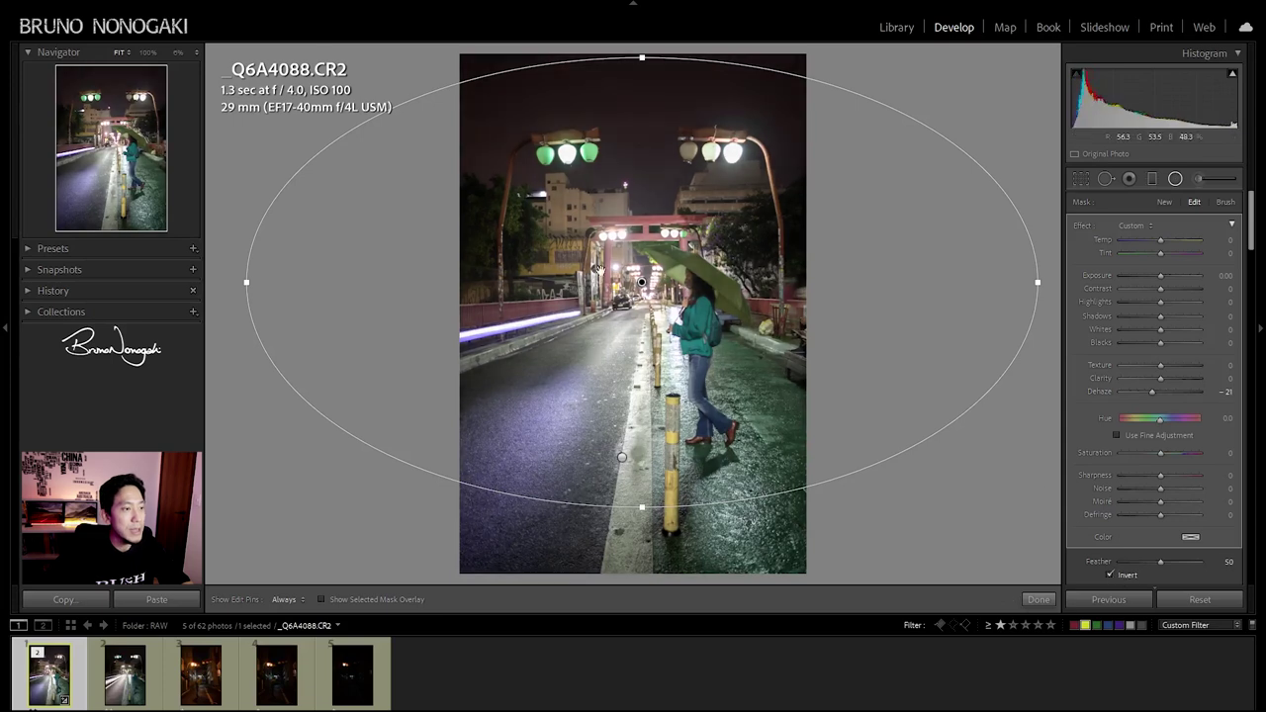
left_click_drag(1151, 390, 1146, 390)
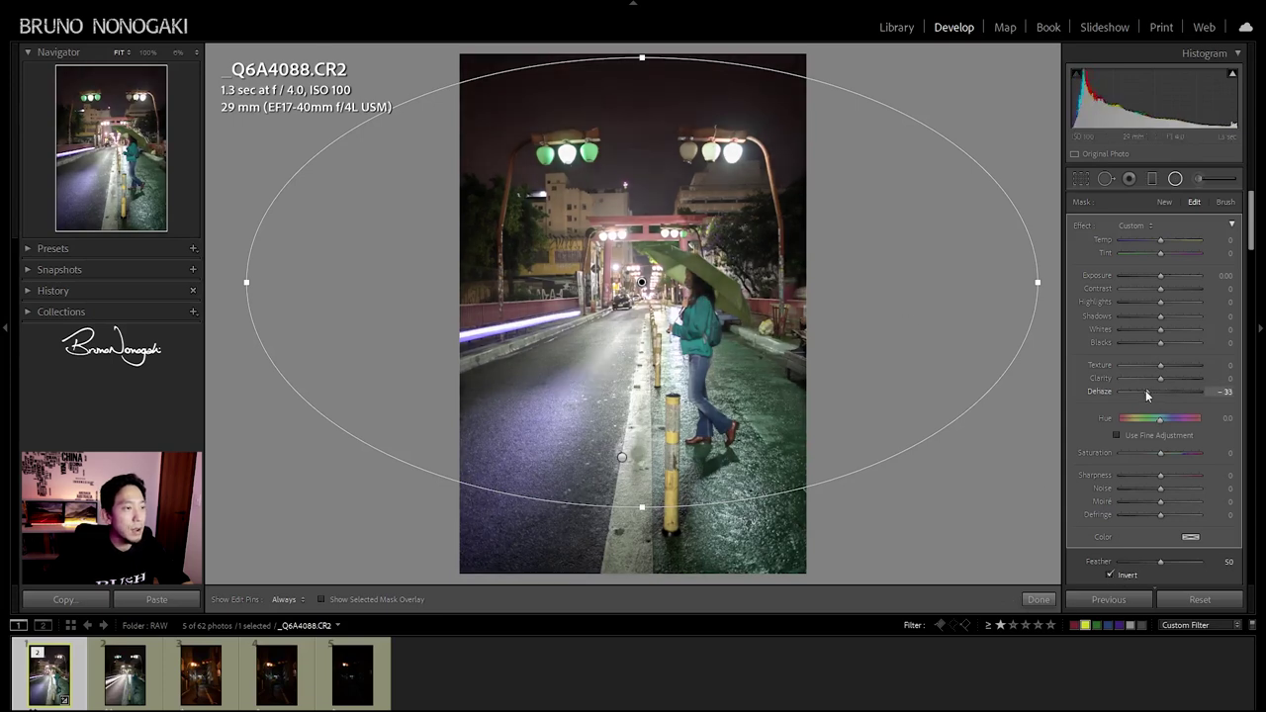
left_click_drag(643, 507, 640, 545)
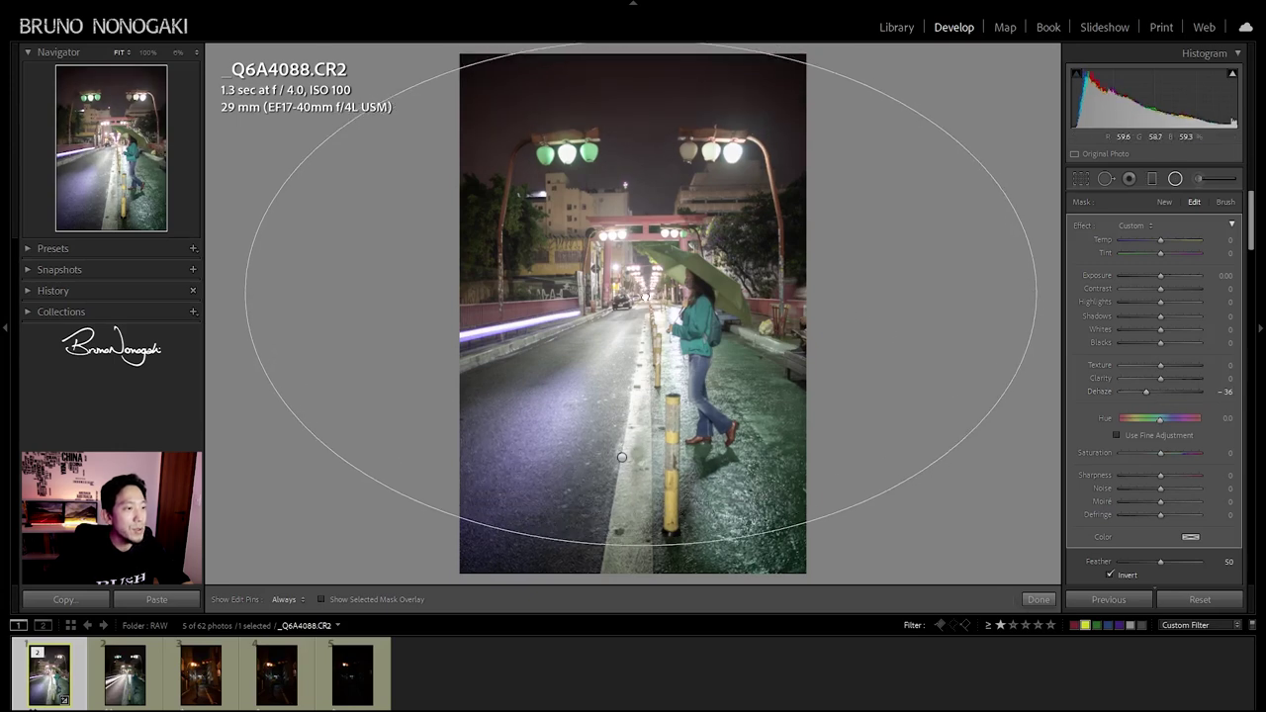
left_click_drag(641, 294, 640, 301)
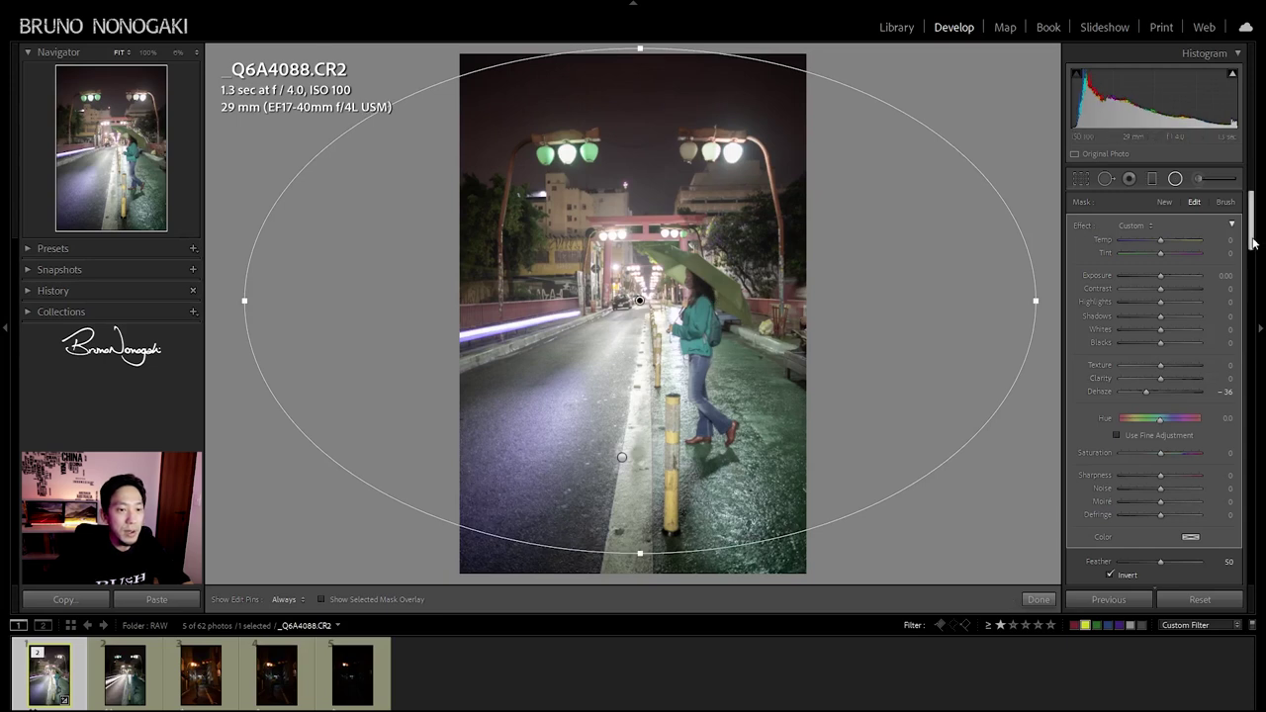
Restrict the mask with a Luminance range mask set to 75/100
scroll(1172, 462, "down", 4)
left_click(1176, 440)
left_click(1138, 475)
mouse_move(1121, 481)
left_mouse_down()
mouse_move(1194, 480)
mouse_move(1181, 488)
left_mouse_up()
left_click(1173, 466)
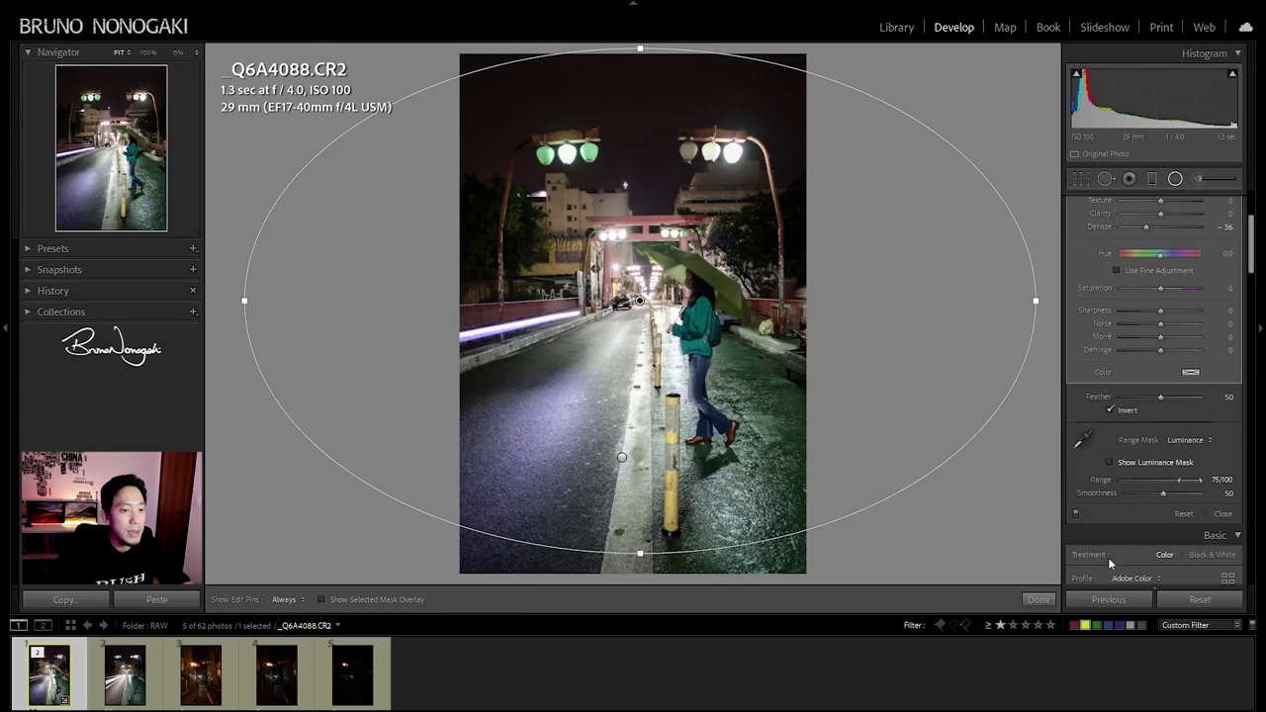
Close the radial mask and cool the white balance to Temp 3404
key("shift+m")
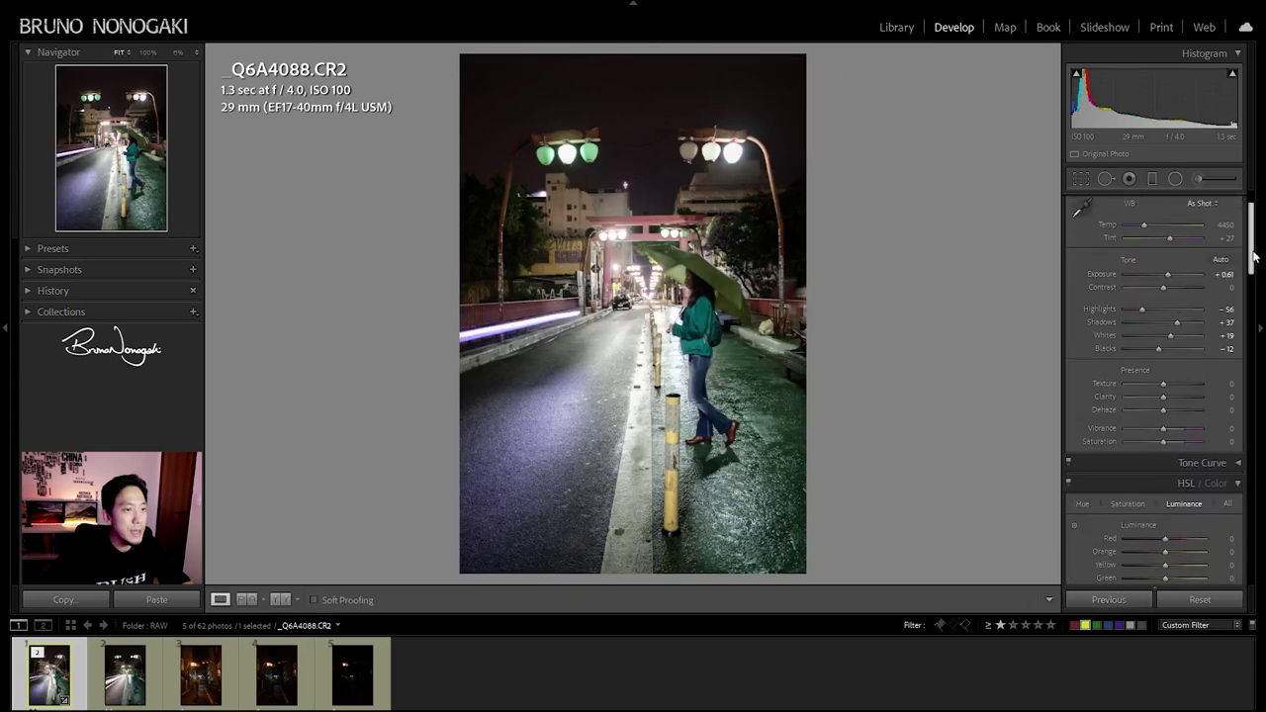
scroll(1178, 262, "up", 1)
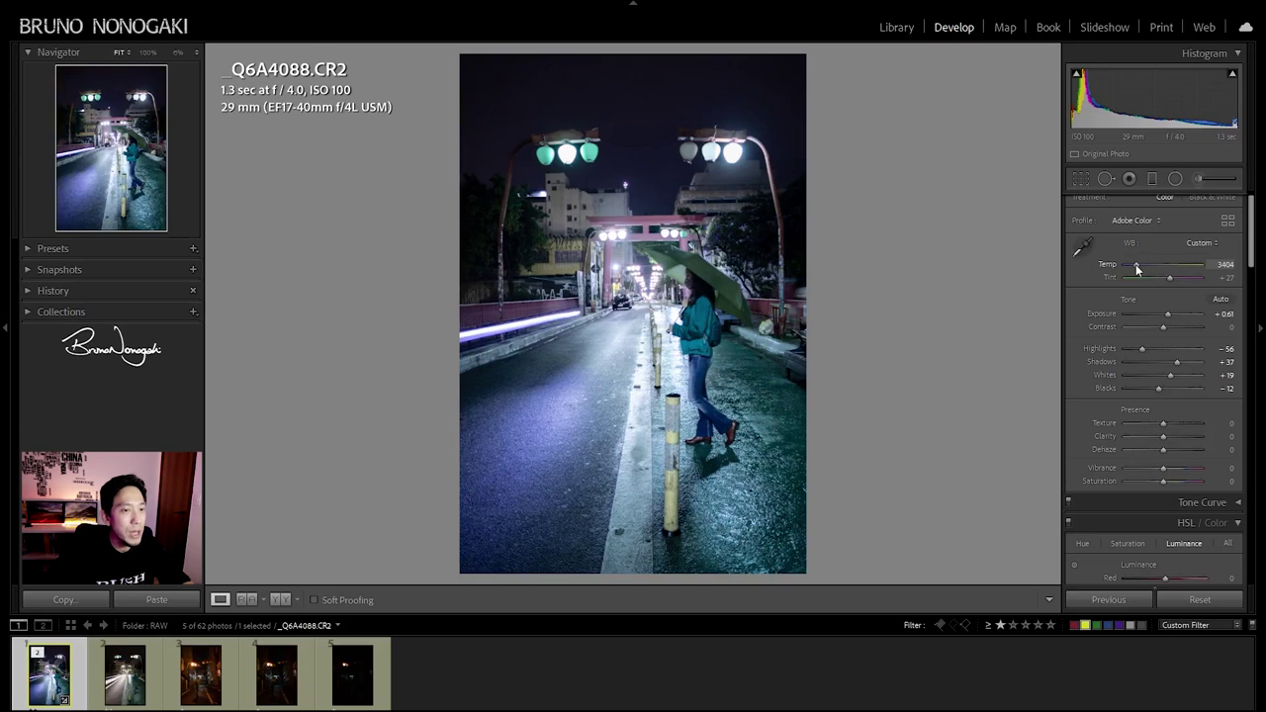
left_click_drag(1136, 269, 1138, 269)
Shift the HSL Blue hue toward cyan and the Aqua hue to -12
scroll(1253, 237, "down", 1)
left_click_drag(1253, 237, 1252, 285)
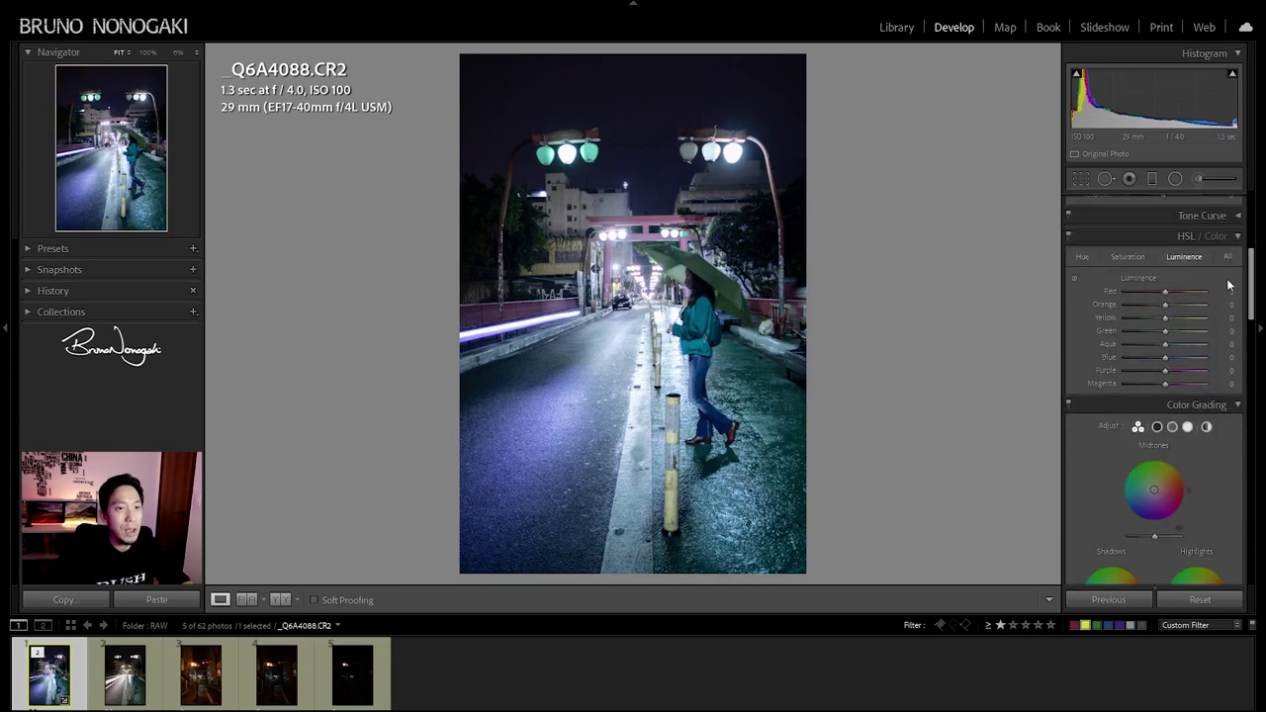
key("ctrl+alt+shift+h")
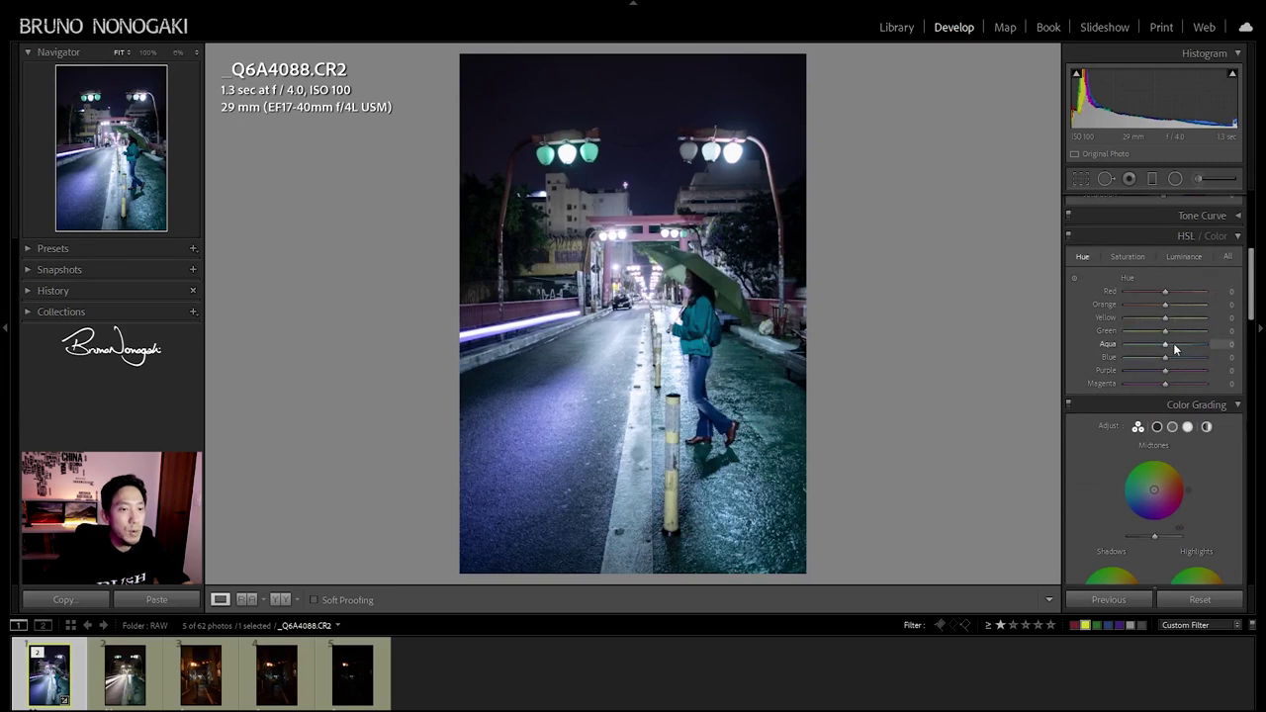
left_click_drag(1166, 358, 1155, 358)
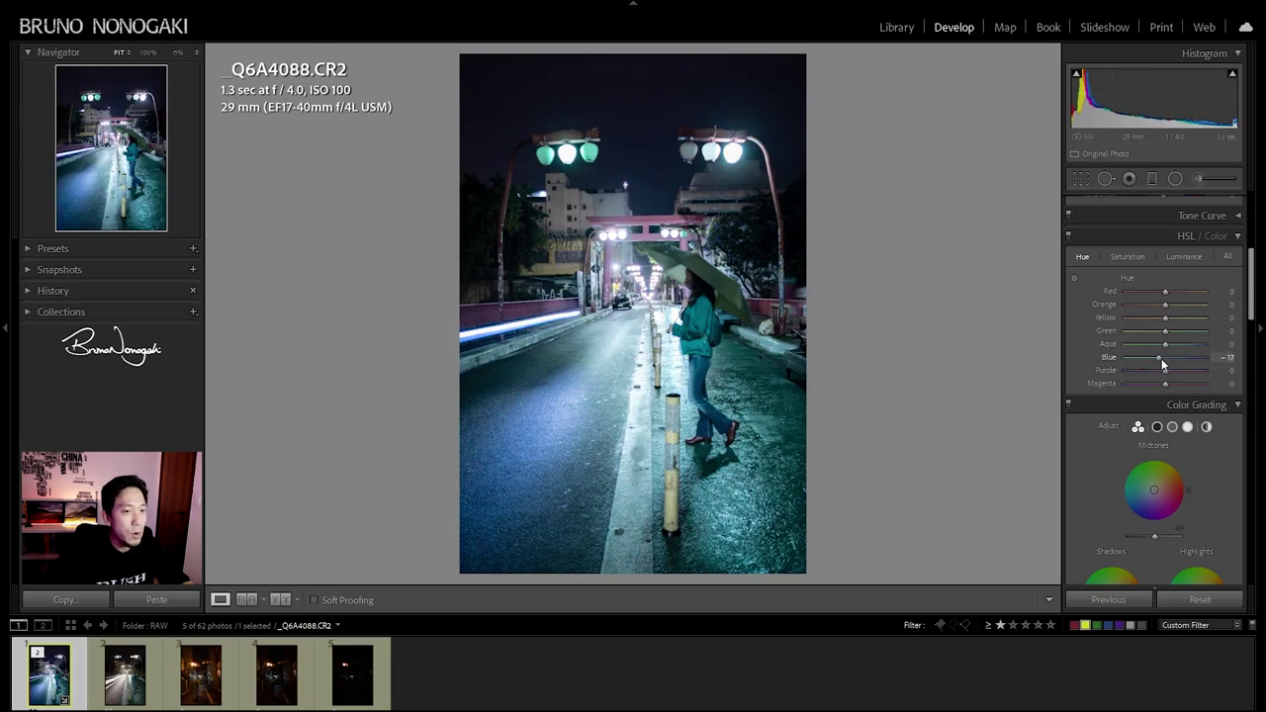
left_click_drag(1166, 344, 1161, 343)
Darken HSL luminance to Blue -35 and Aqua -13
left_click(1177, 257)
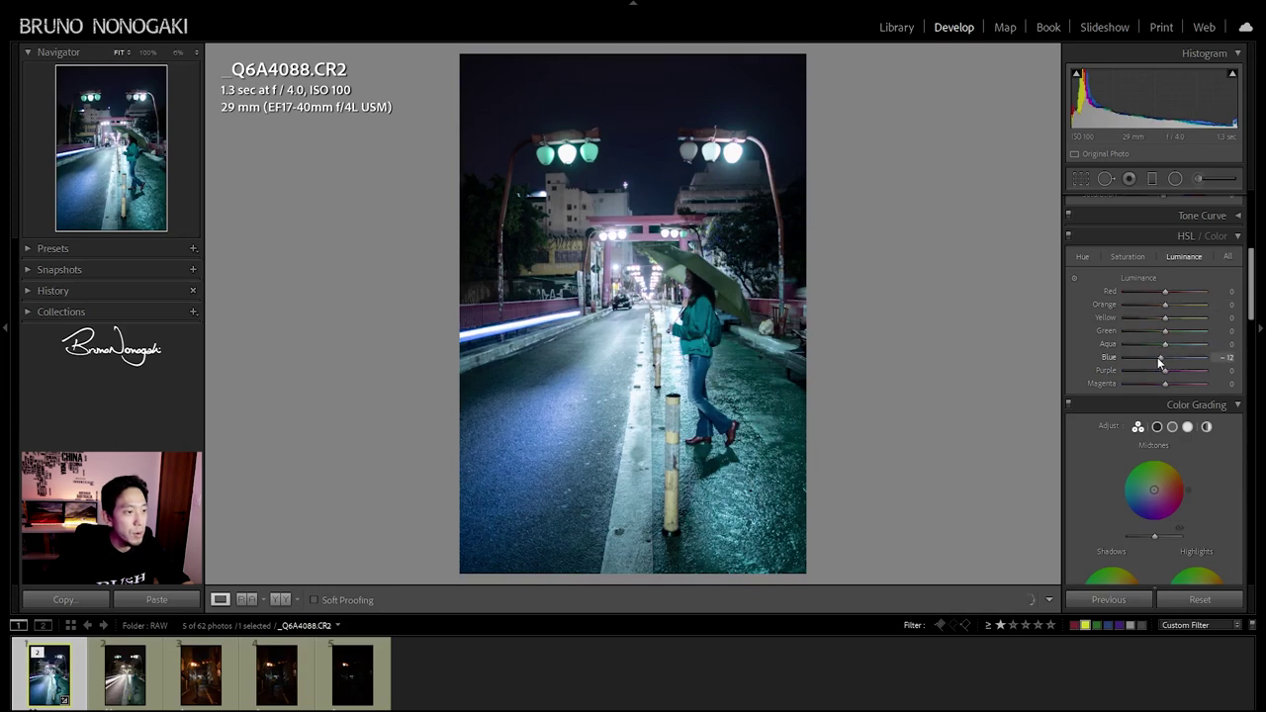
left_click_drag(1158, 358, 1154, 358)
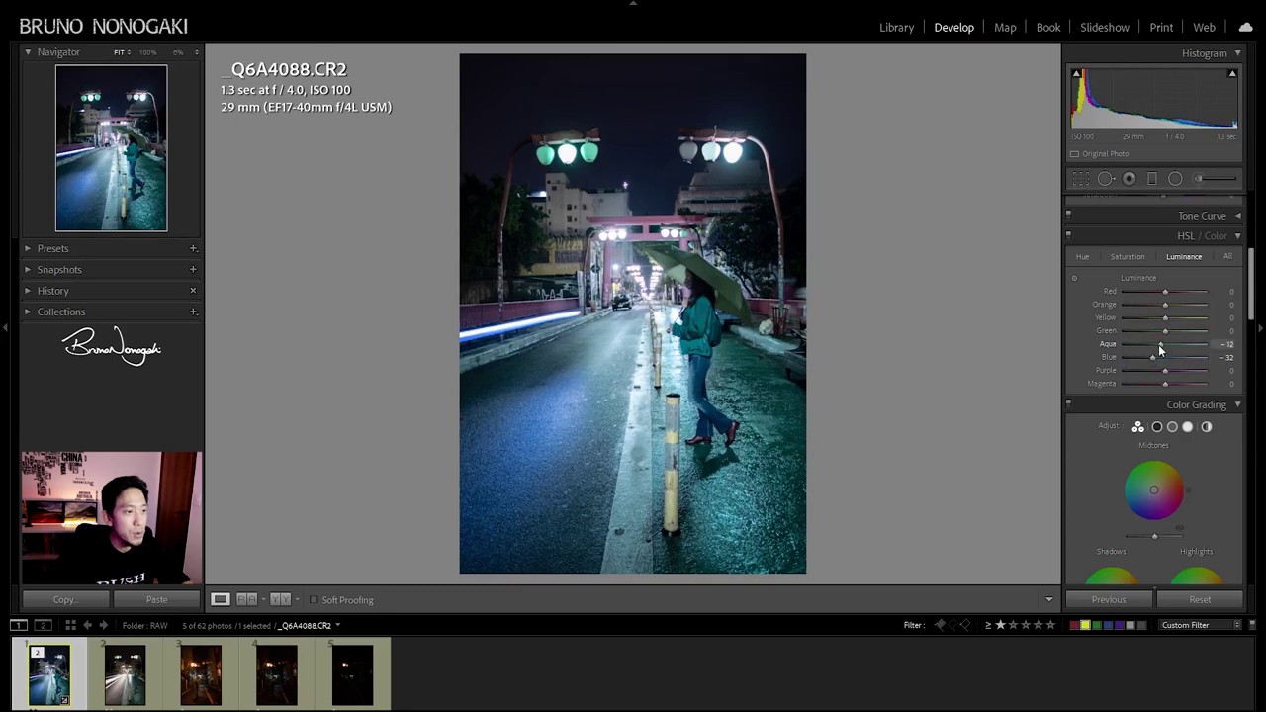
left_click_drag(1160, 356, 1152, 357)
left_click_drag(1257, 305, 1259, 333)
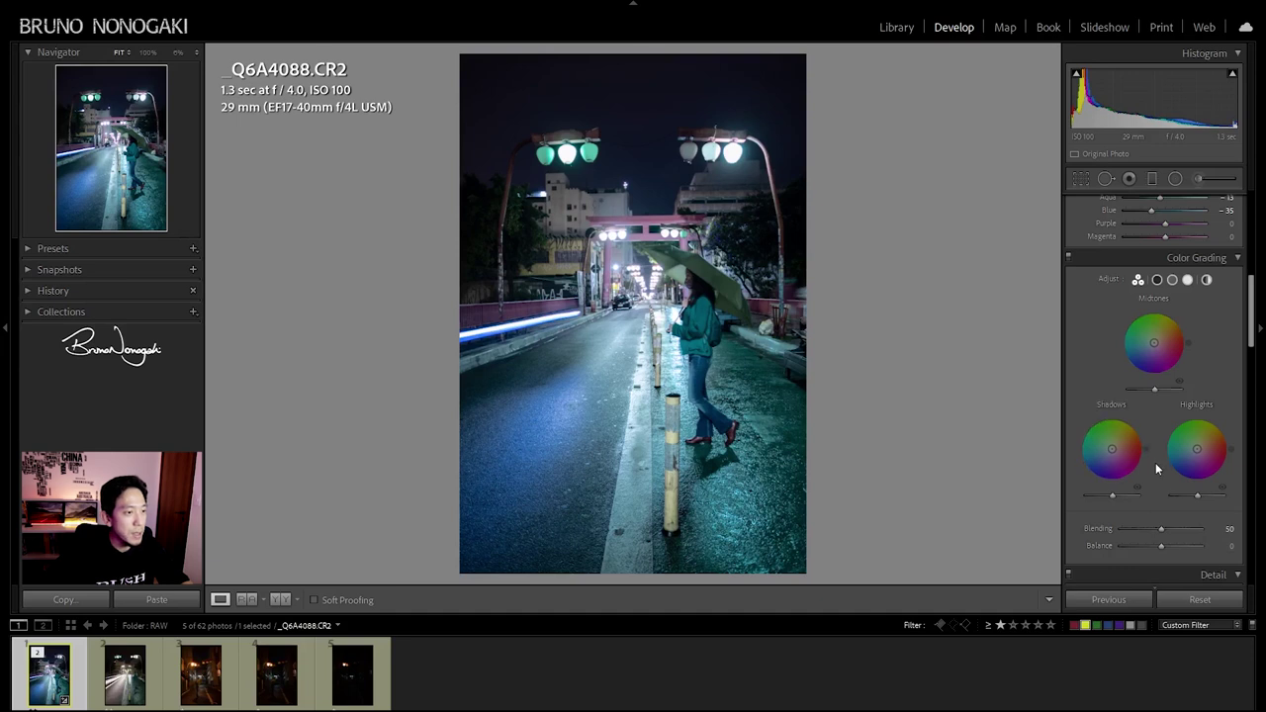
Grade highlights blue-cyan, shadows magenta, and midtones blue (Hue 218, Saturation 27)
left_click_drag(1198, 453, 1194, 449)
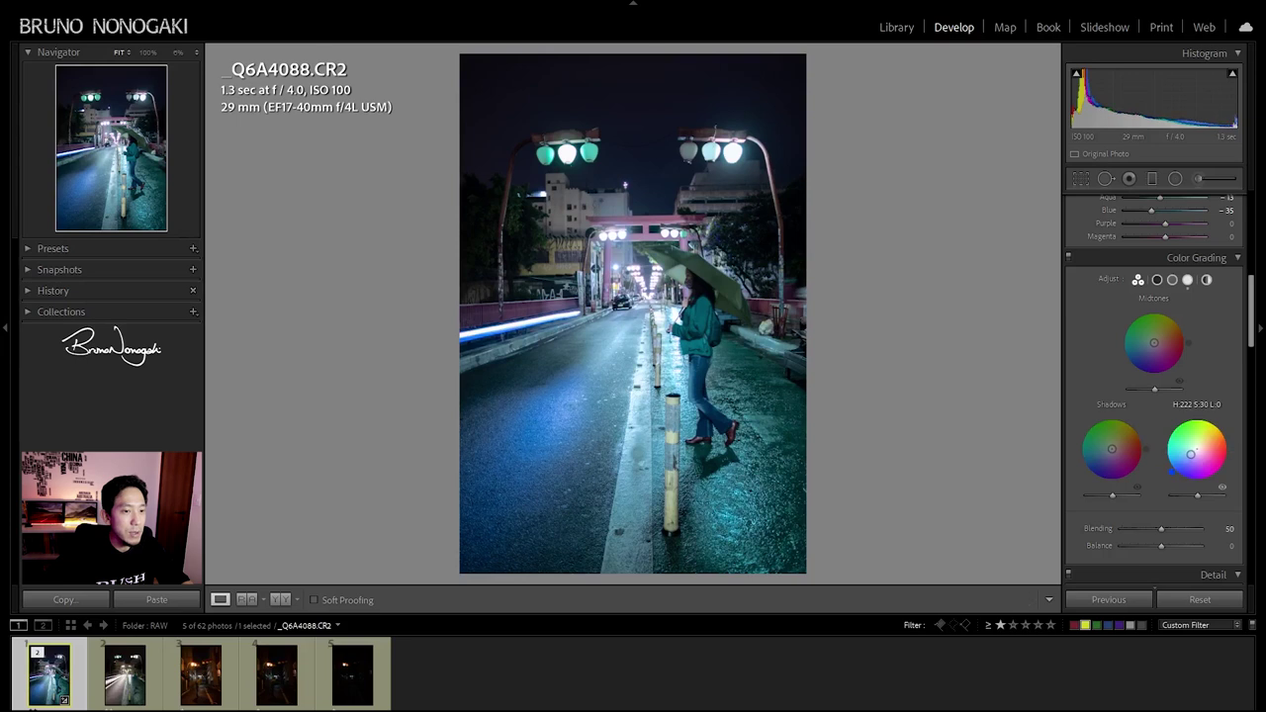
left_click_drag(1191, 456, 1190, 459)
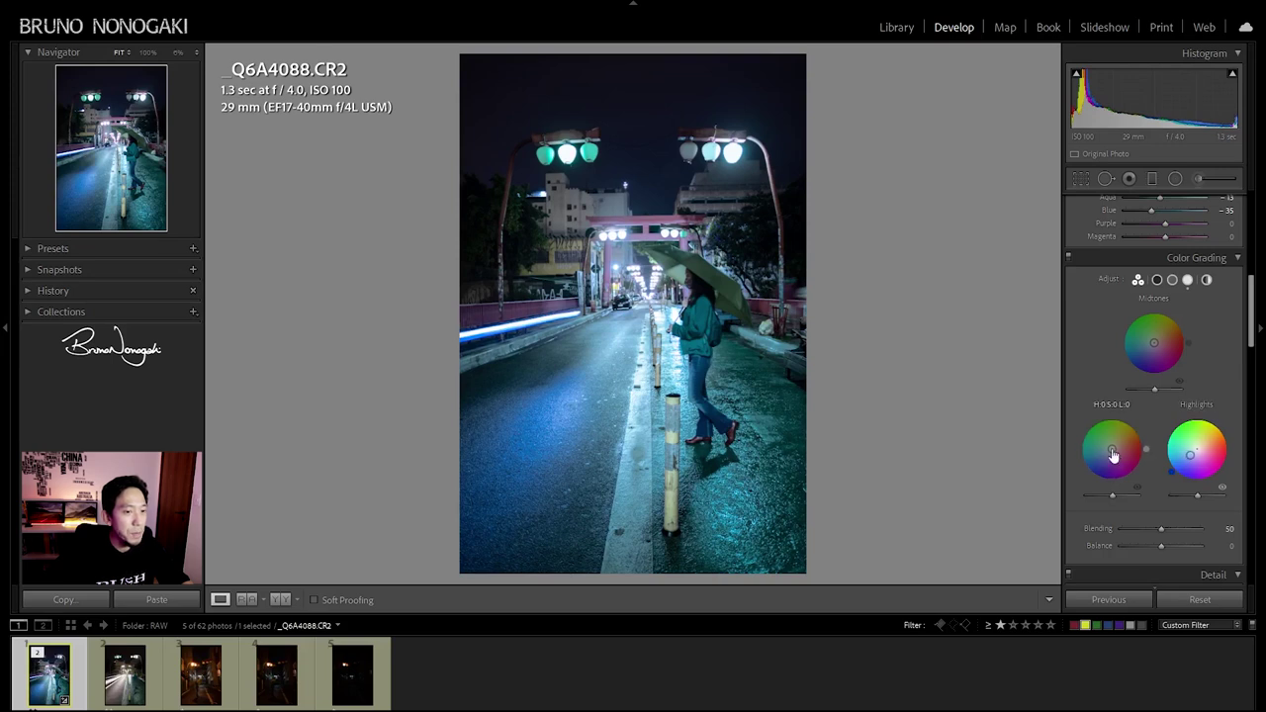
left_click_drag(1112, 448, 1118, 454)
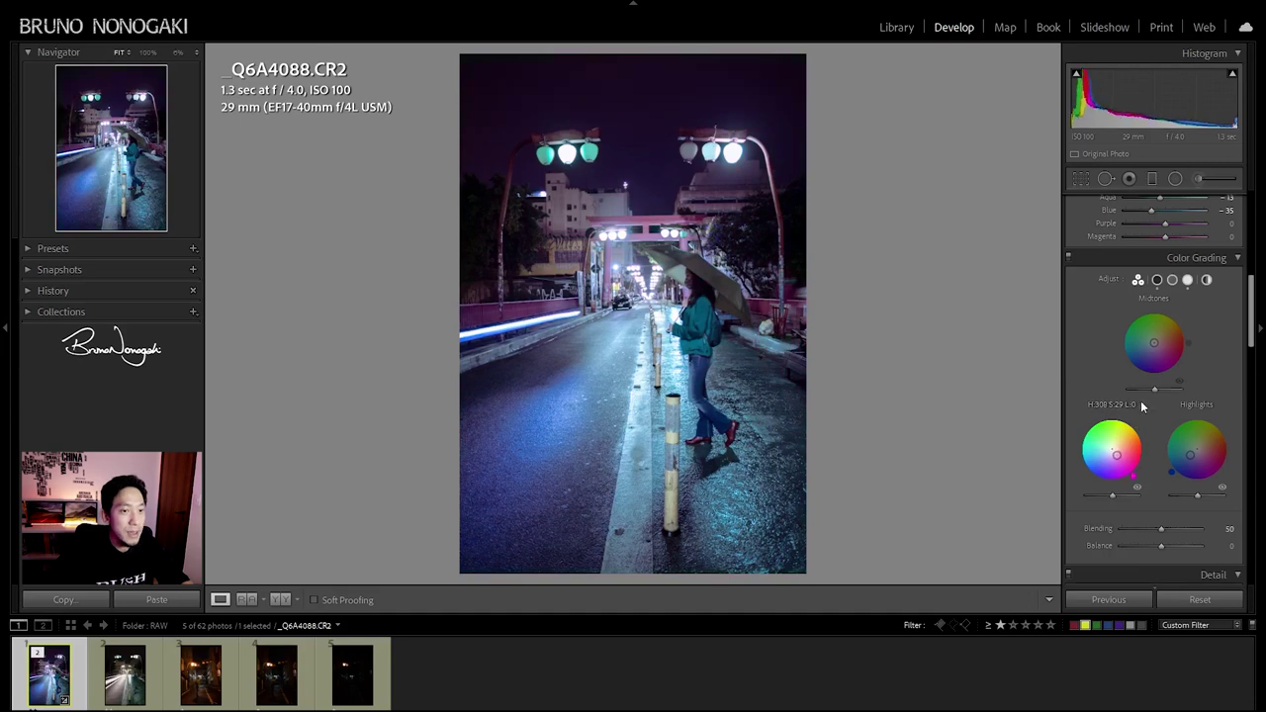
left_click_drag(1153, 342, 1151, 347)
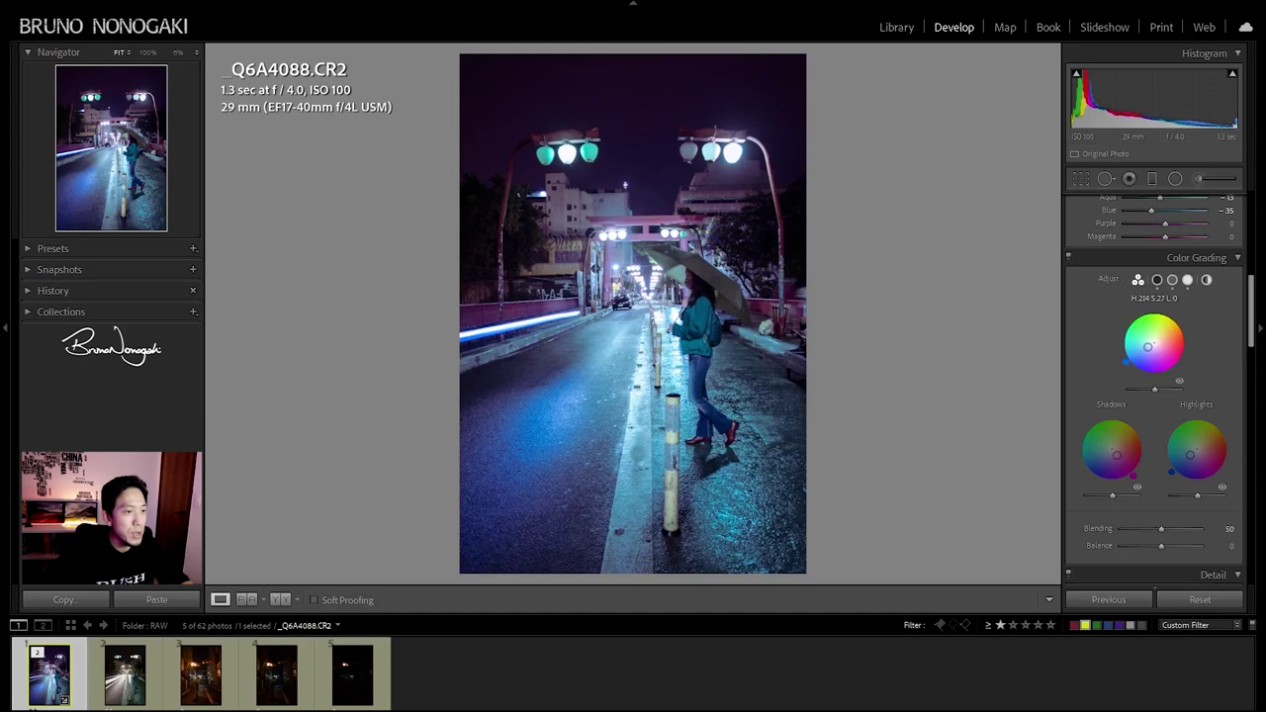
mouse_move(1251, 336)
left_mouse_down()
mouse_move(1250, 263)
mouse_move(1253, 569)
left_mouse_up()
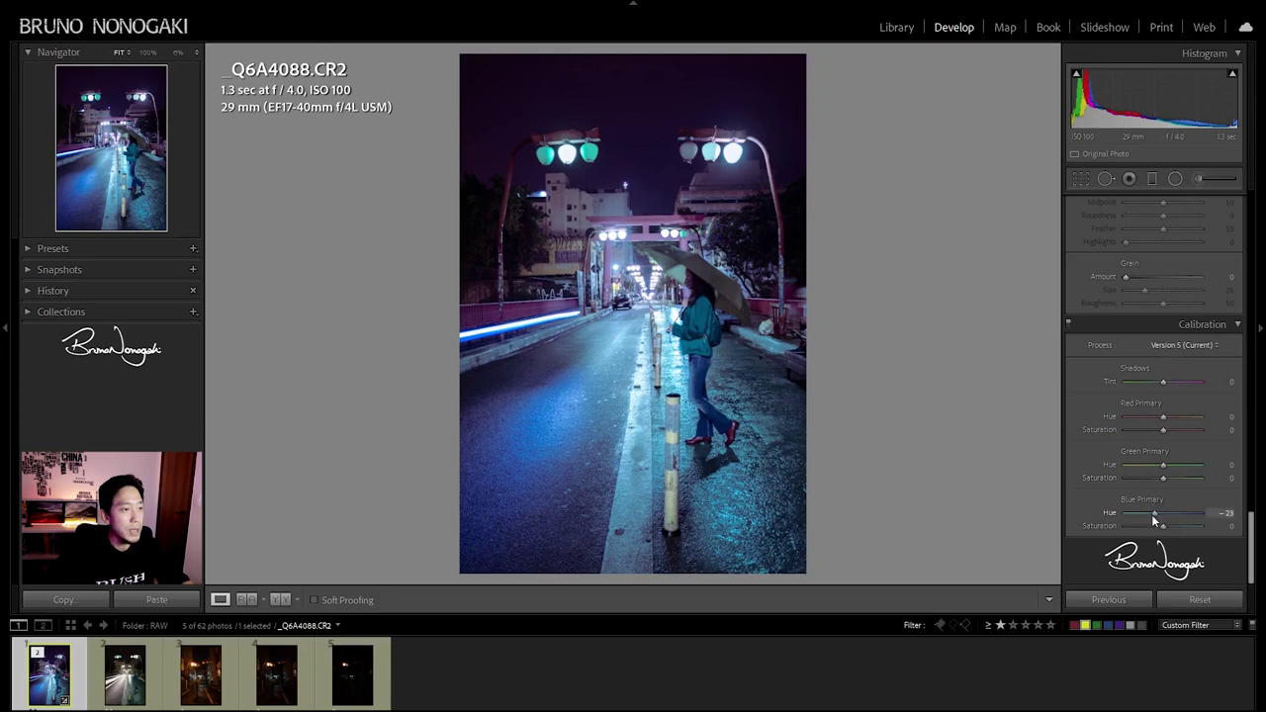
Set Blue Primary to hue -14, saturation +7, copy all settings, and select _Q6A4094-Edit.tif
left_click_drag(1152, 522, 1155, 521)
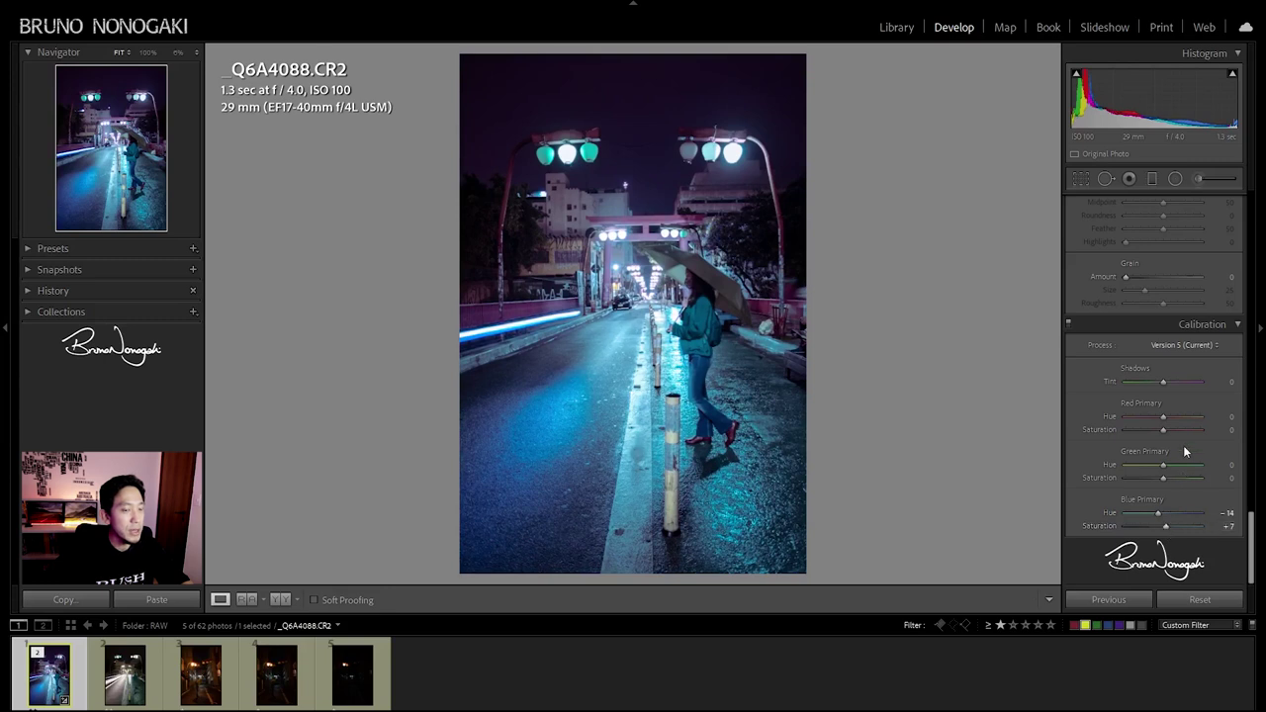
scroll(1183, 445, "up", 15)
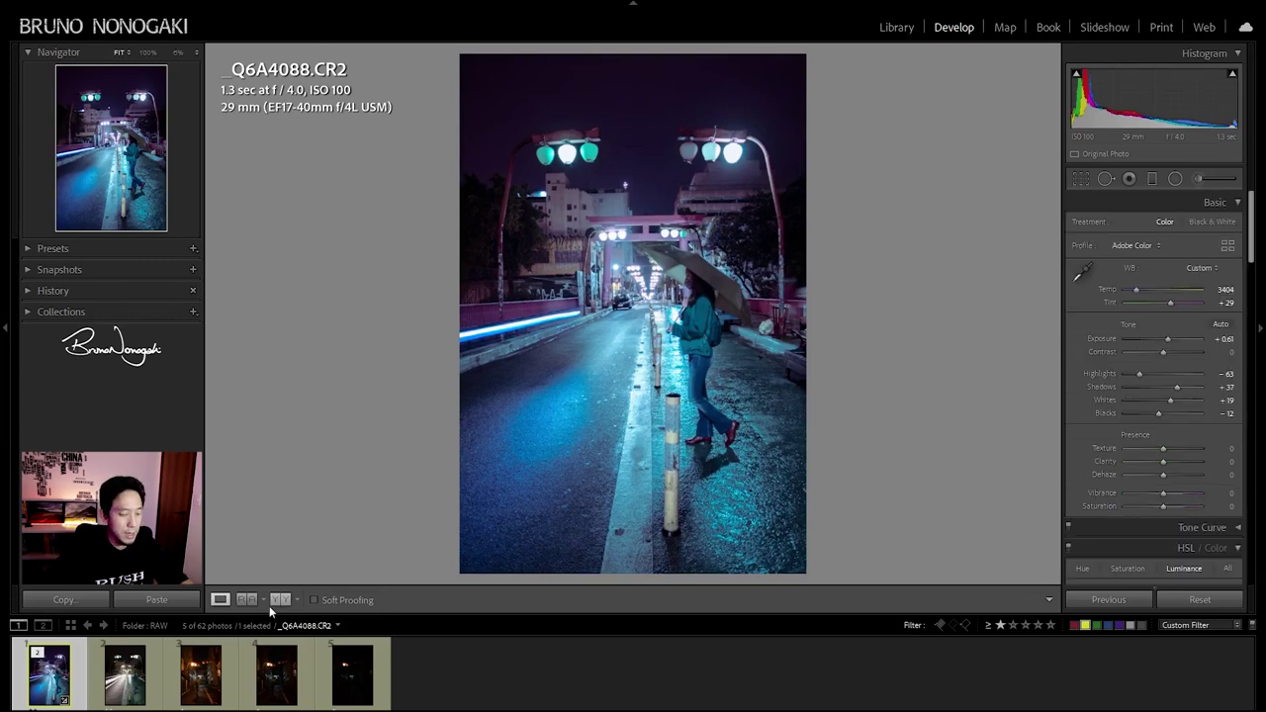
key("ctrl+shift+c")
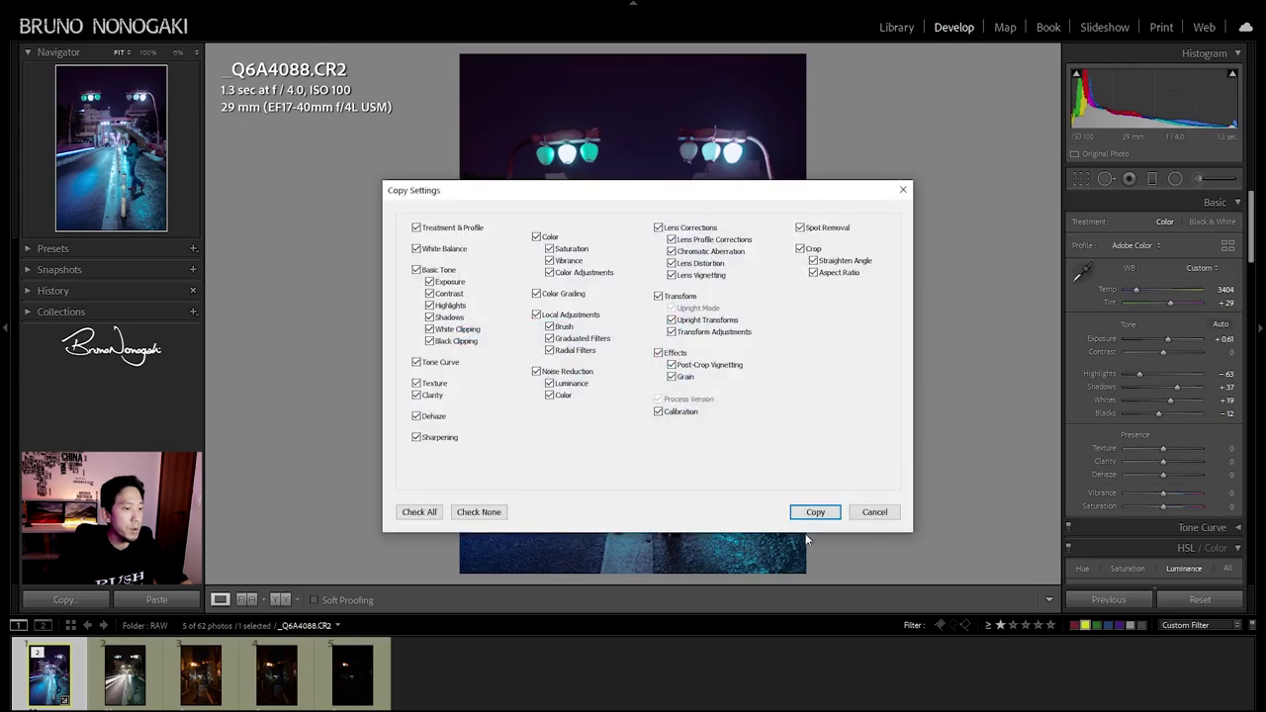
left_click(813, 515)
left_click(122, 680)
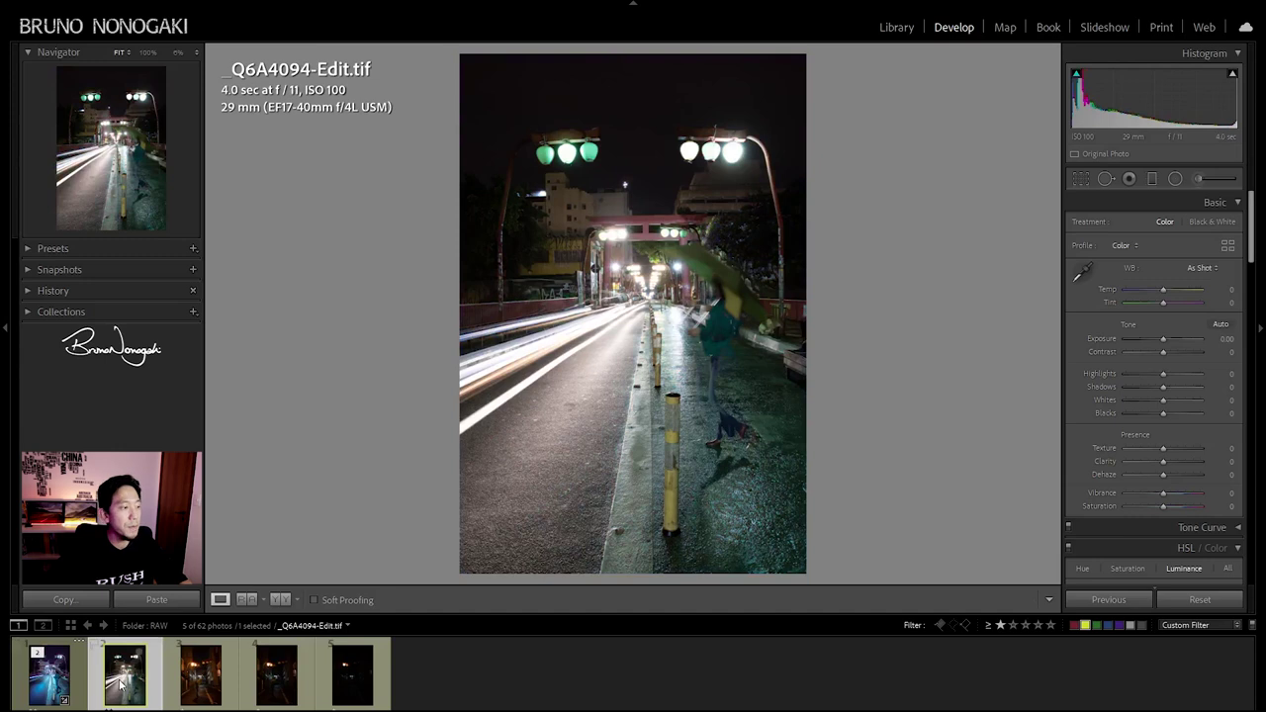
Paste the copied settings onto _Q6A4094-Edit.tif and push Tint to +35
key("ctrl+shift+v")
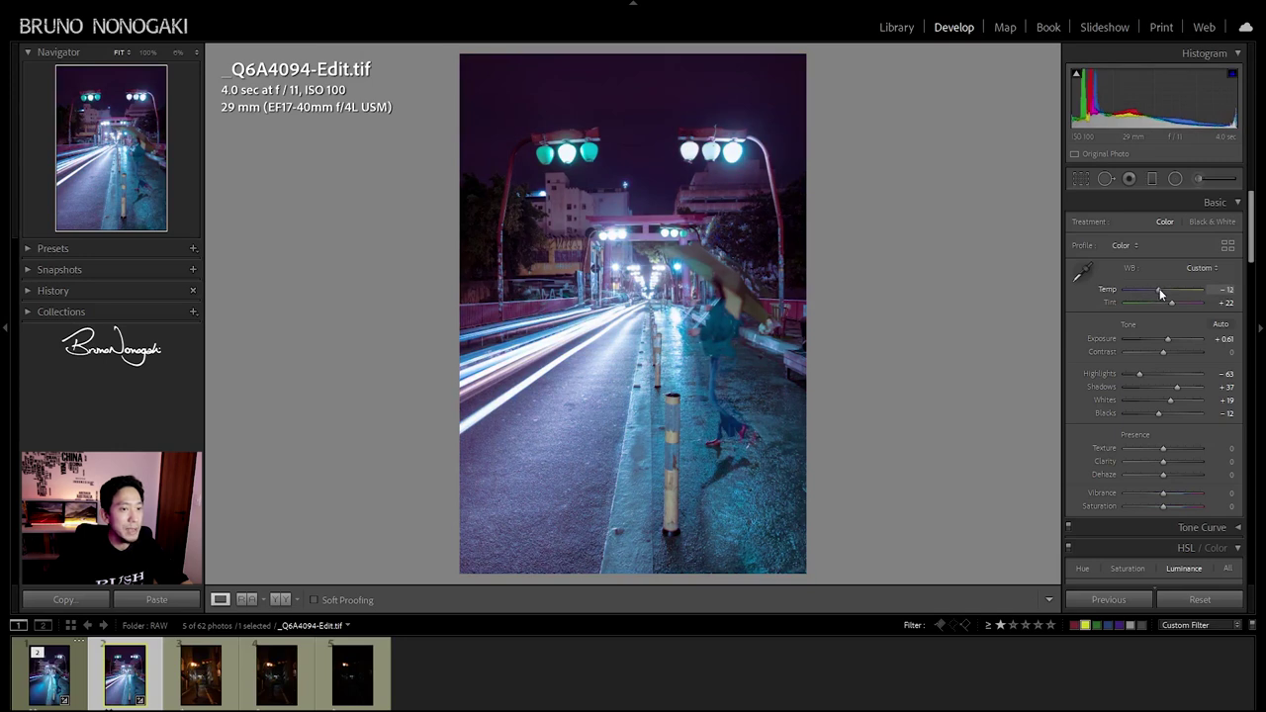
left_click_drag(1174, 302, 1177, 303)
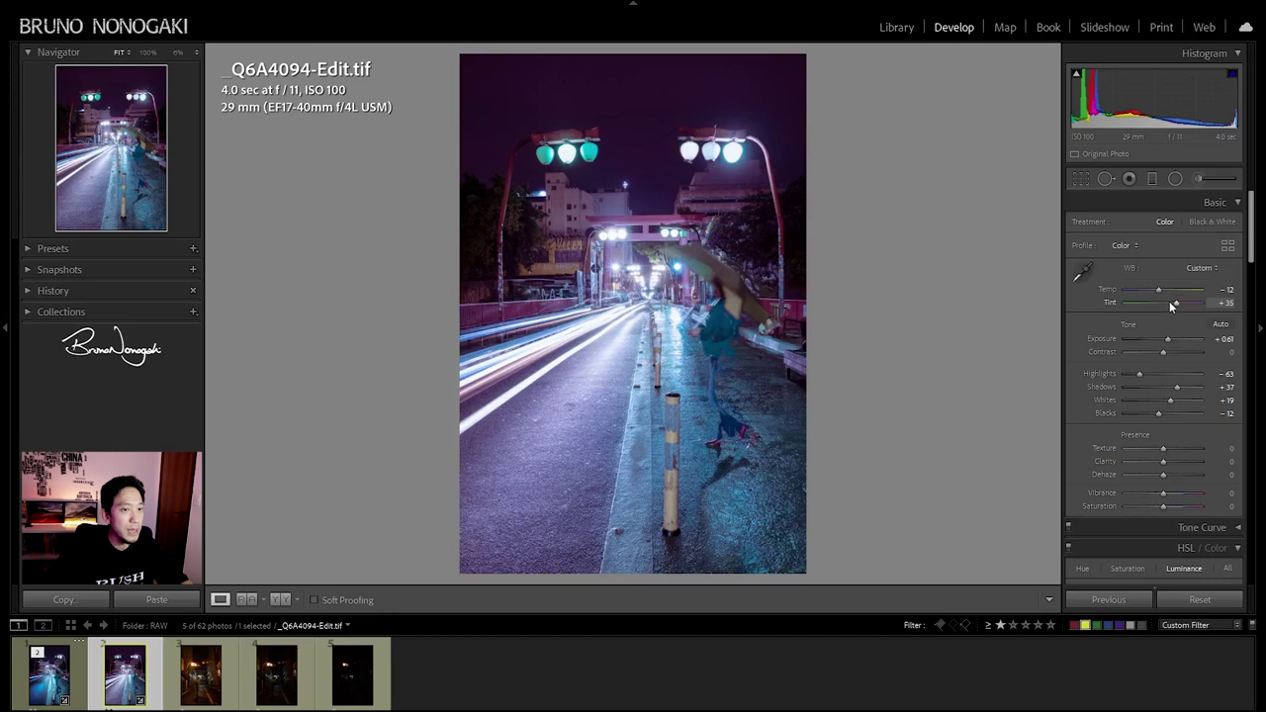
left_click_drag(1251, 227, 1251, 521)
Set Red Primary hue −32 and saturation +16, and reset Blue Primary hue and saturation
scroll(1252, 522, "down", 3)
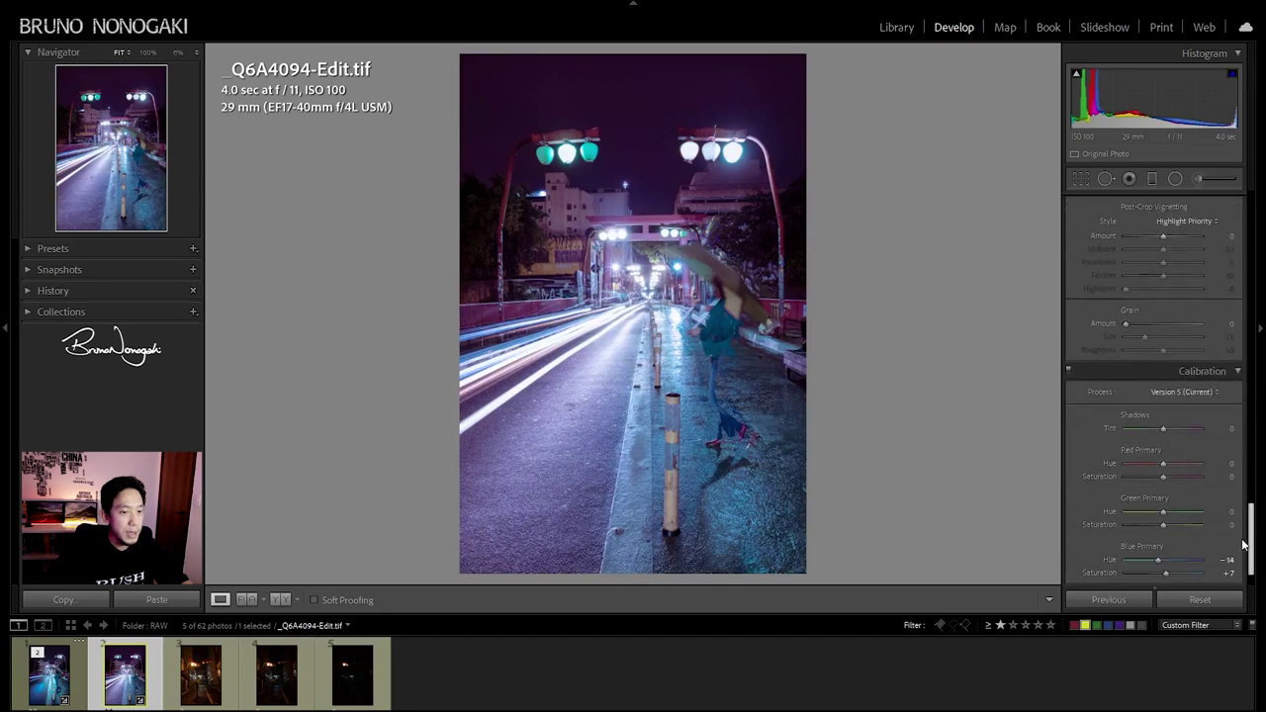
left_click_drag(1164, 463, 1159, 463)
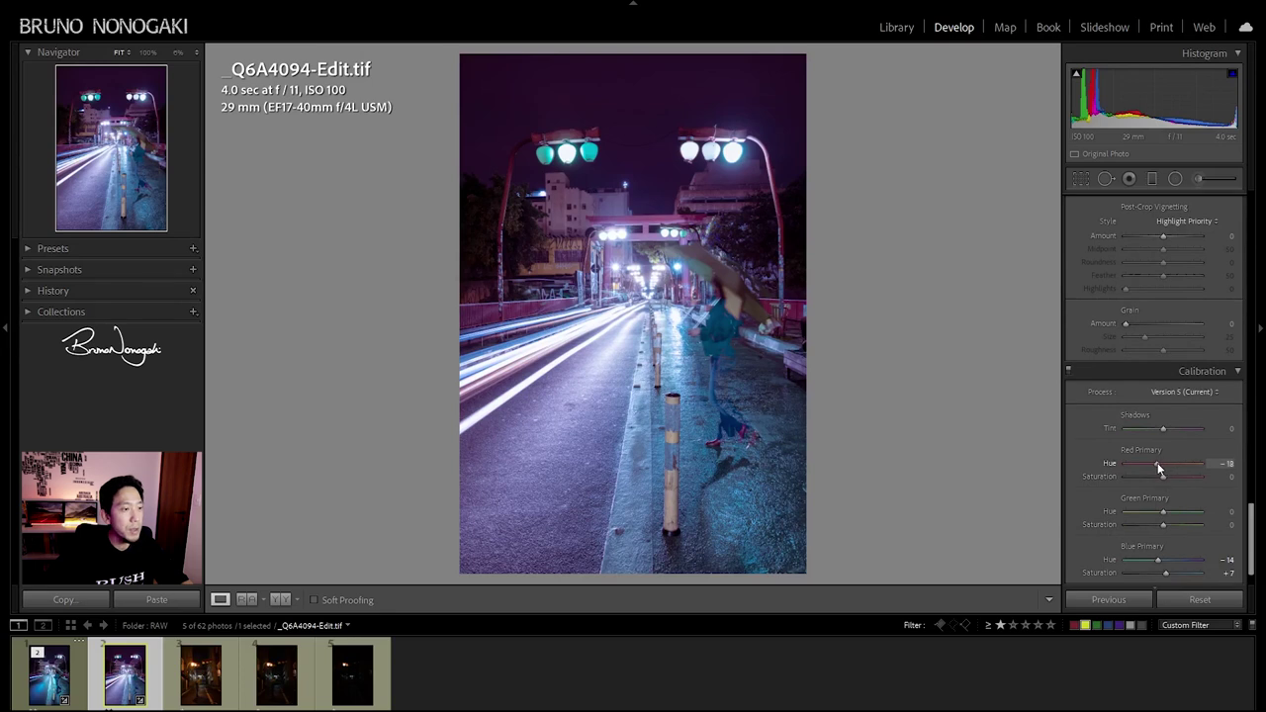
left_click_drag(1148, 464, 1172, 476)
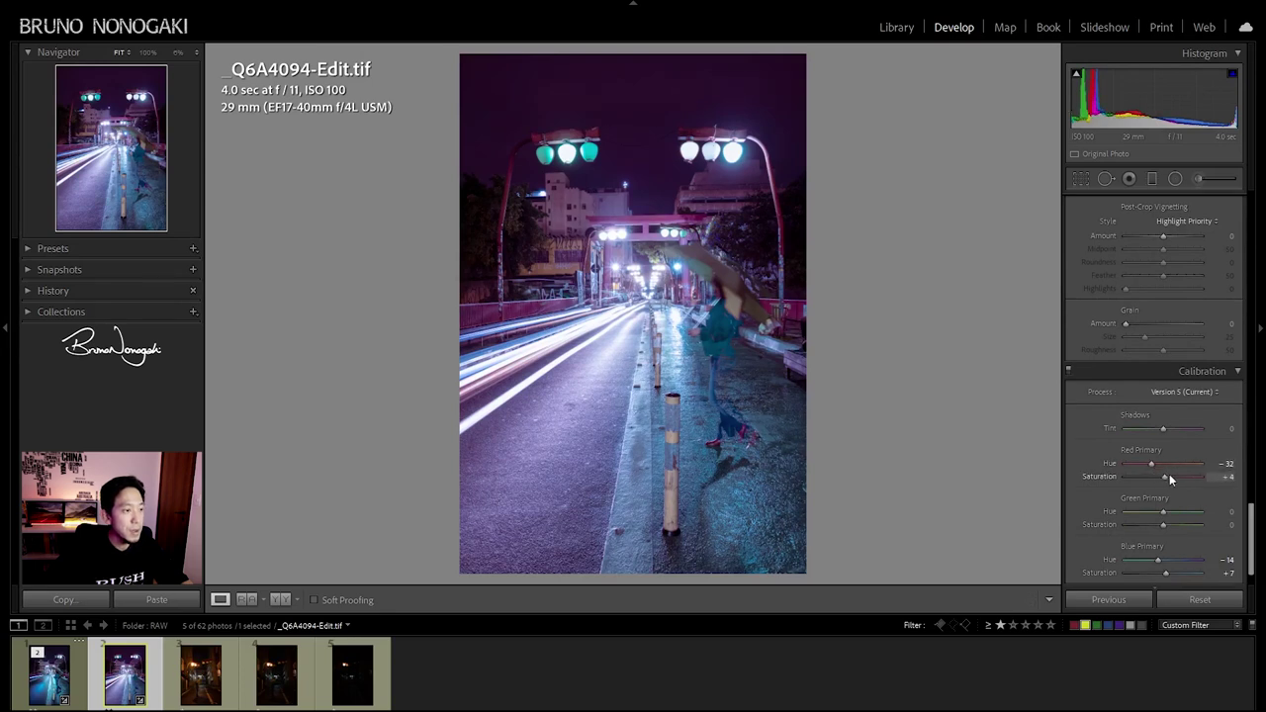
double_click(1166, 572)
double_click(1163, 560)
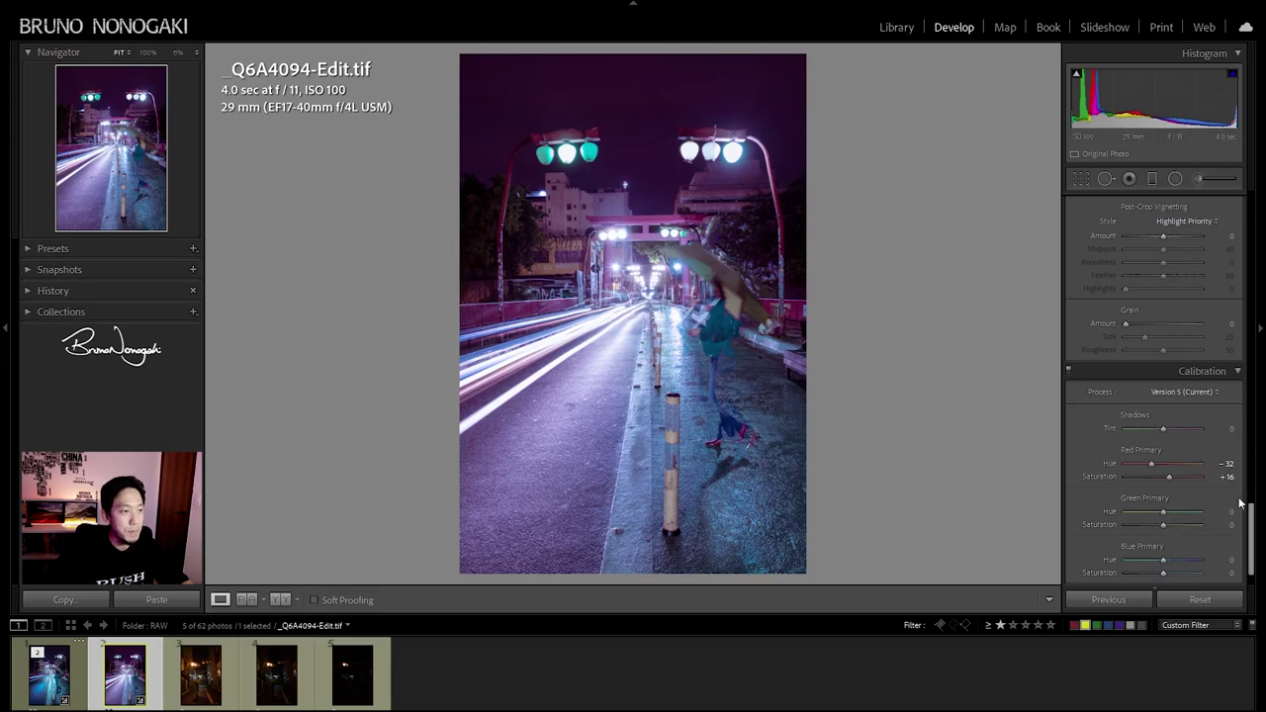
left_click_drag(1254, 554, 1252, 296)
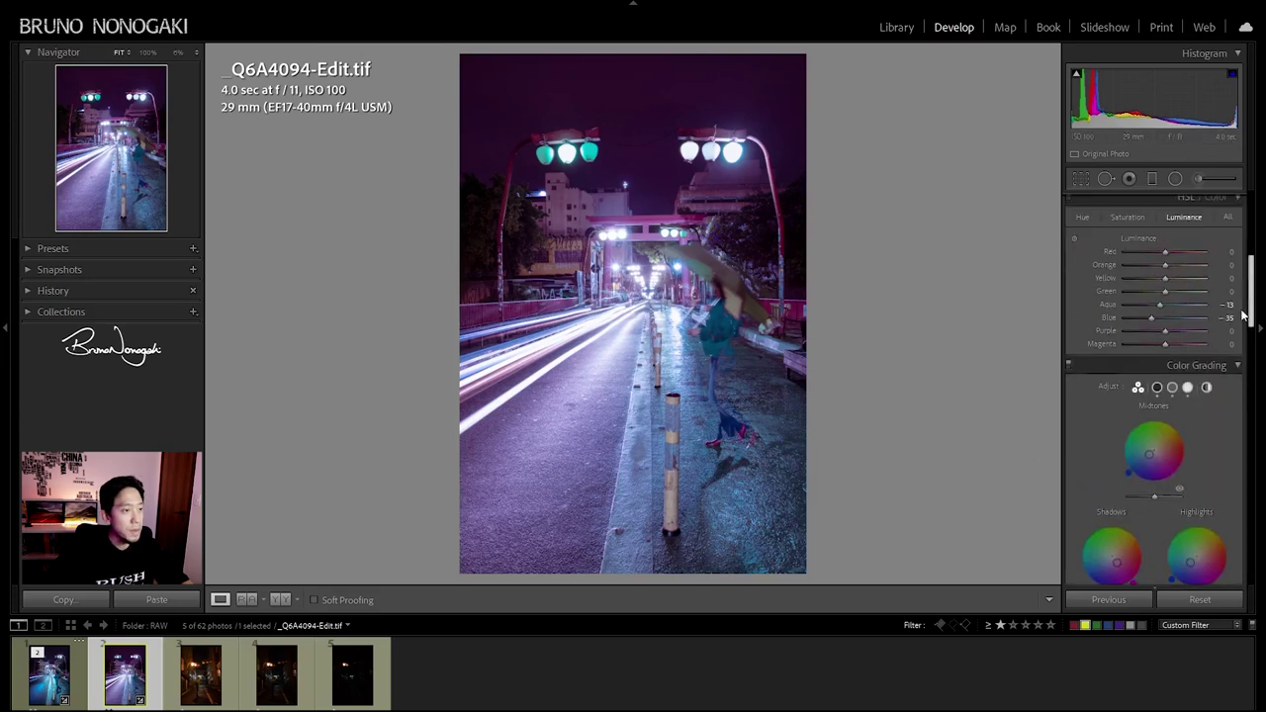
Select both photos and send them to Photoshop via Edit In > Open as Layers
left_click(56, 681, "ctrl")
right_click(56, 681)
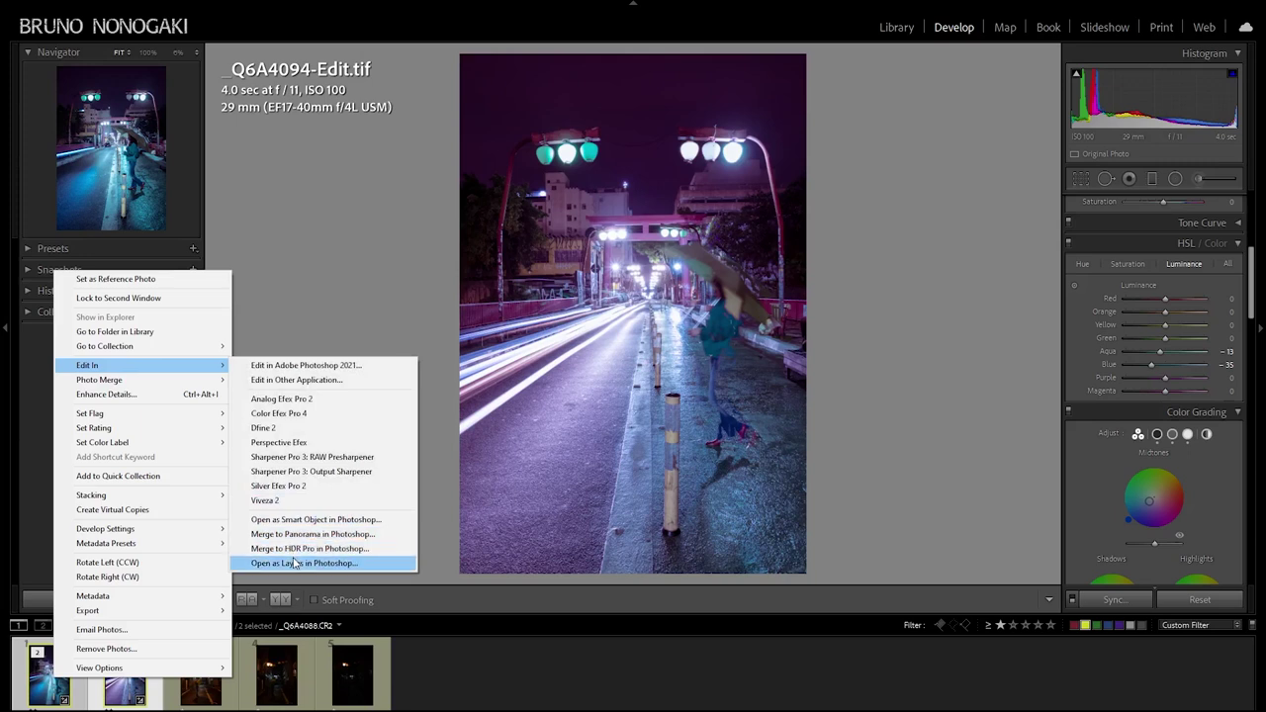
mouse_move(87, 365)
left_click(292, 561)
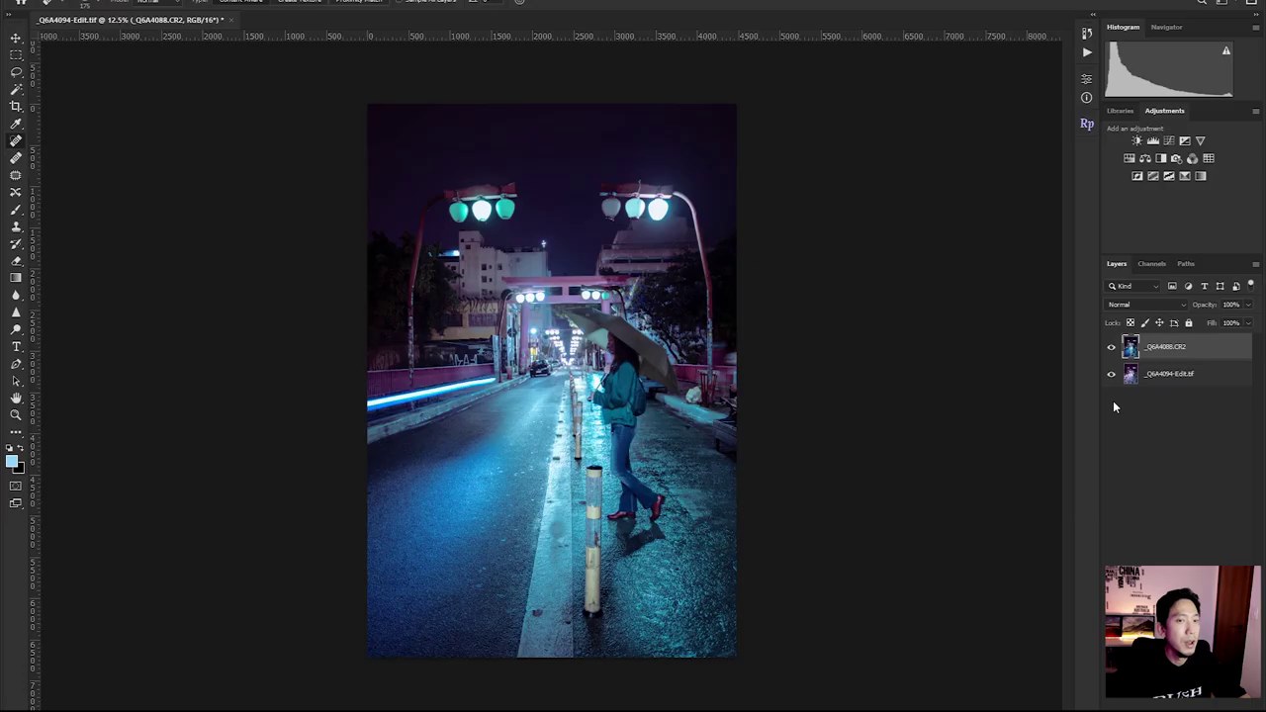
Auto-align both photo layers with Auto projection, then add a mask to the top _Q6A4088.CR2 layer
left_click(1142, 380, "shift")
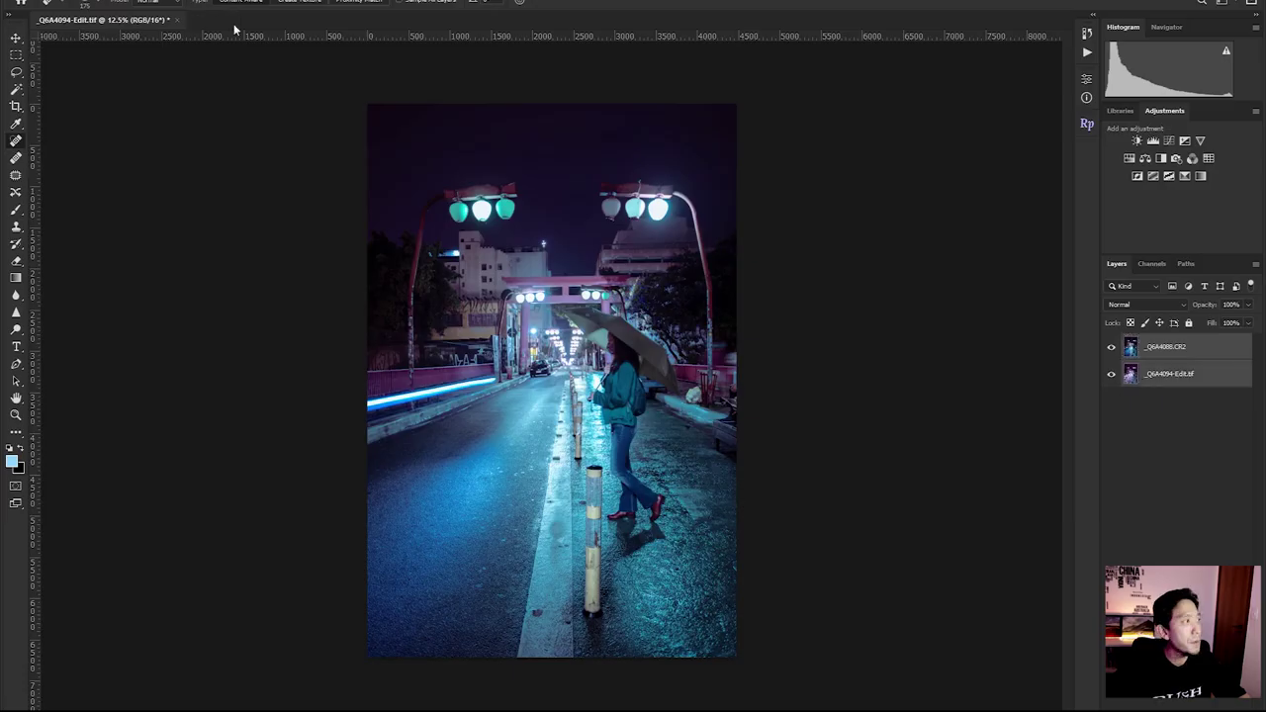
left_click(51, 0)
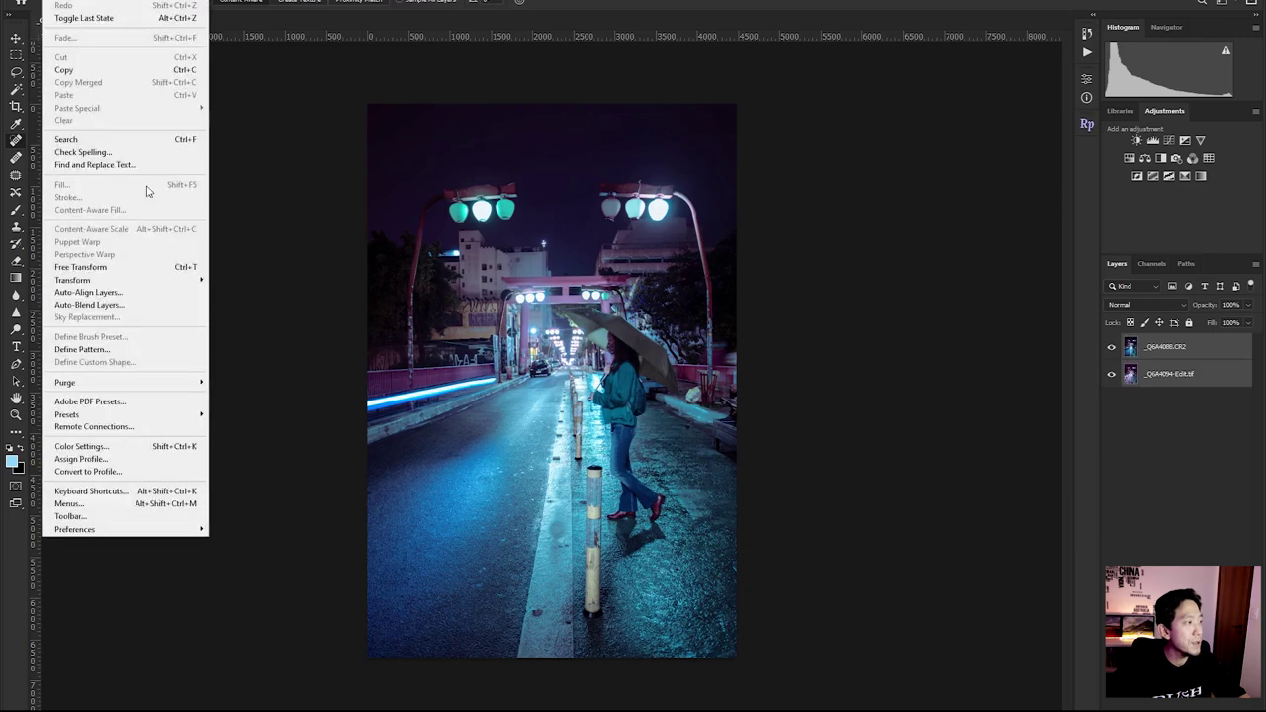
left_click(134, 293)
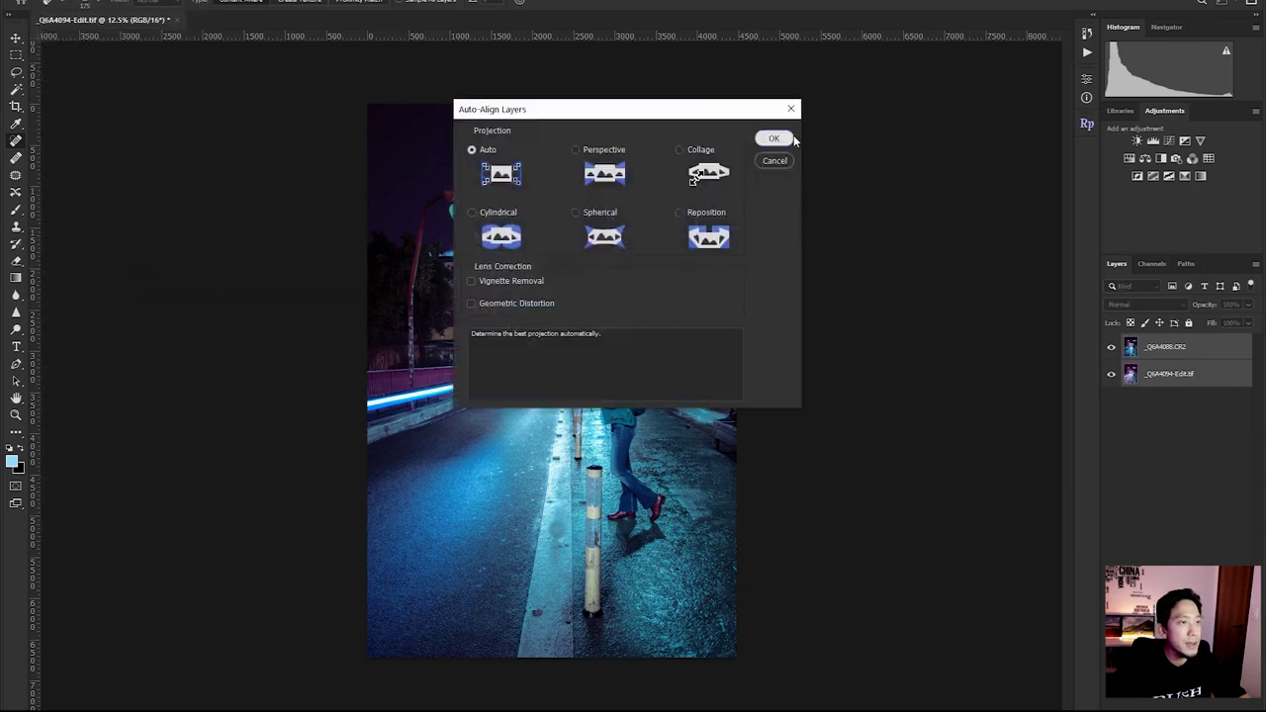
left_click(790, 137)
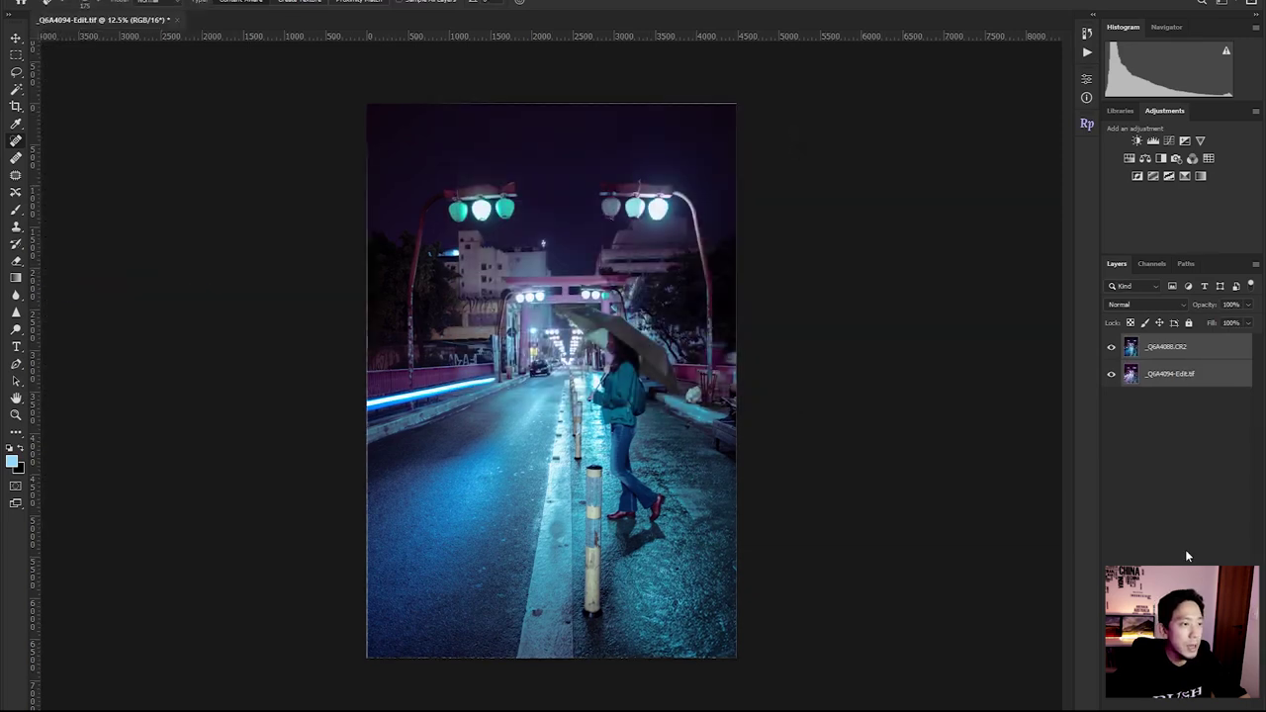
left_click(1164, 355)
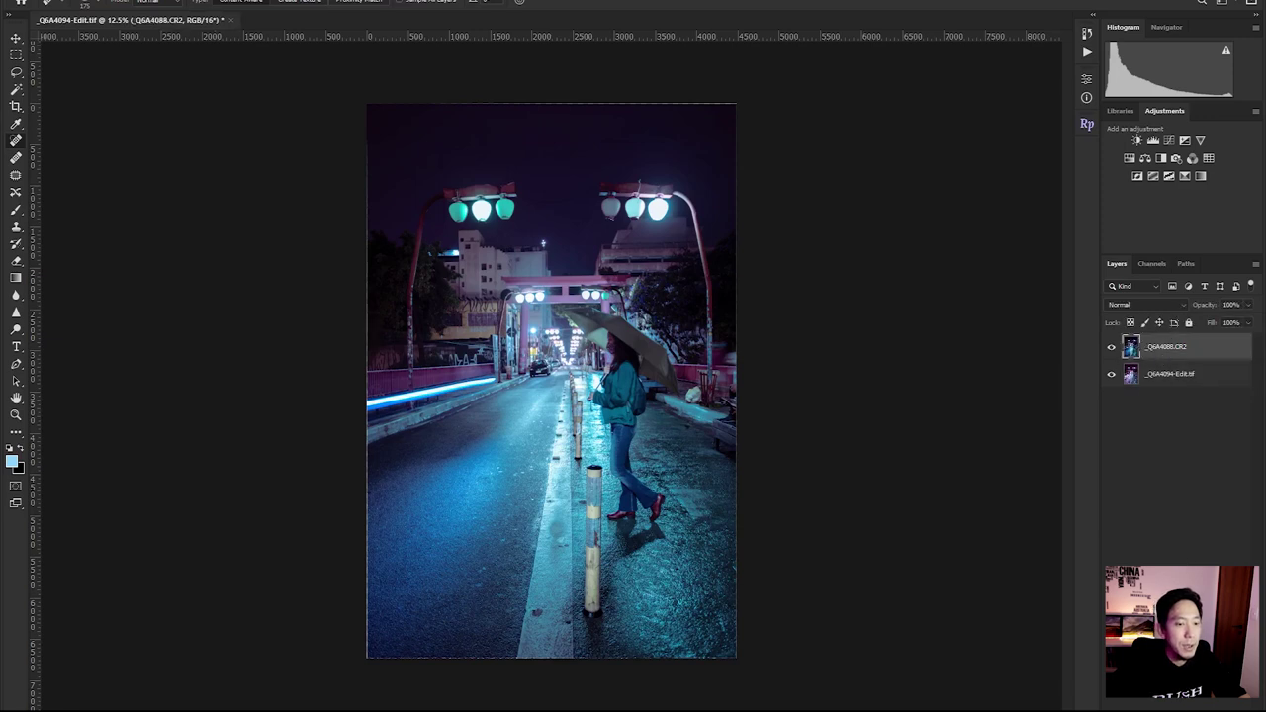
left_click(1170, 704)
Paint the mask black over the road light trails and pink right streetlamp, then add an empty layer
key("b")
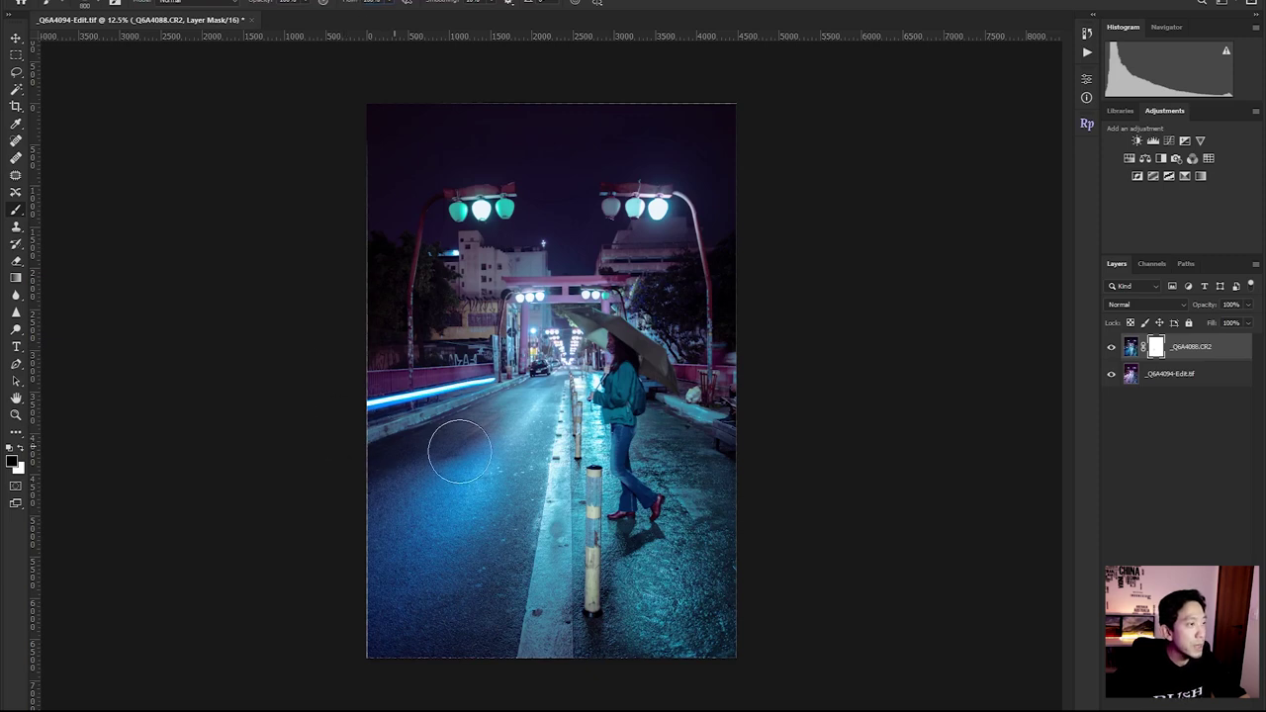
mouse_move(415, 509)
left_mouse_down()
mouse_move(468, 465)
mouse_move(353, 523)
mouse_move(353, 622)
mouse_move(425, 618)
mouse_move(363, 650)
mouse_move(485, 667)
mouse_move(510, 653)
mouse_move(539, 515)
mouse_move(541, 388)
mouse_move(525, 416)
left_mouse_up()
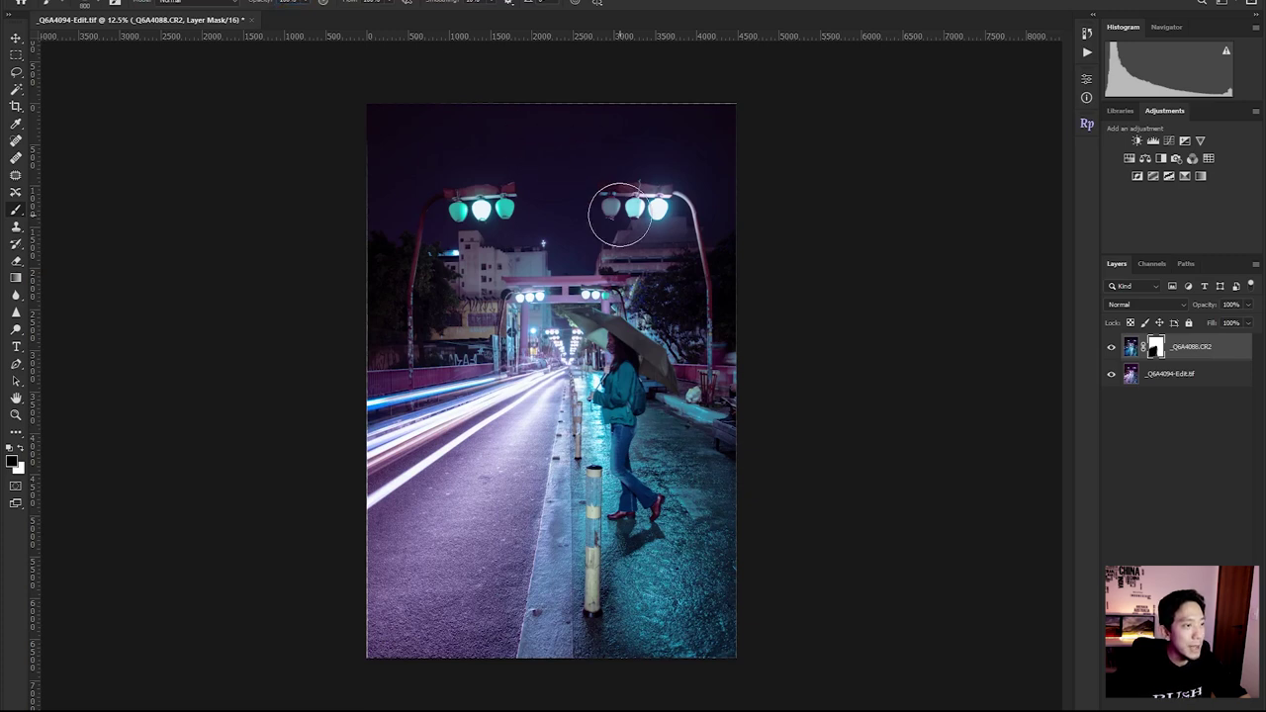
left_click_drag(618, 214, 626, 210)
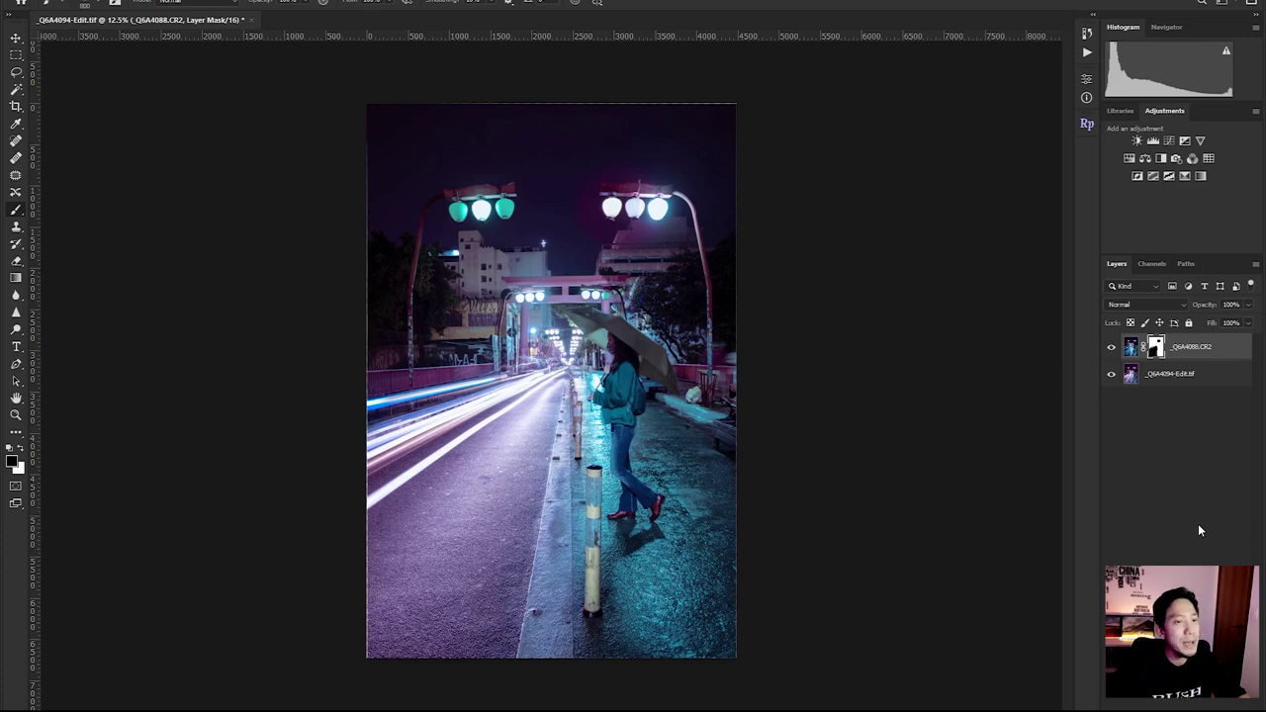
key("ctrl+shift+alt+n")
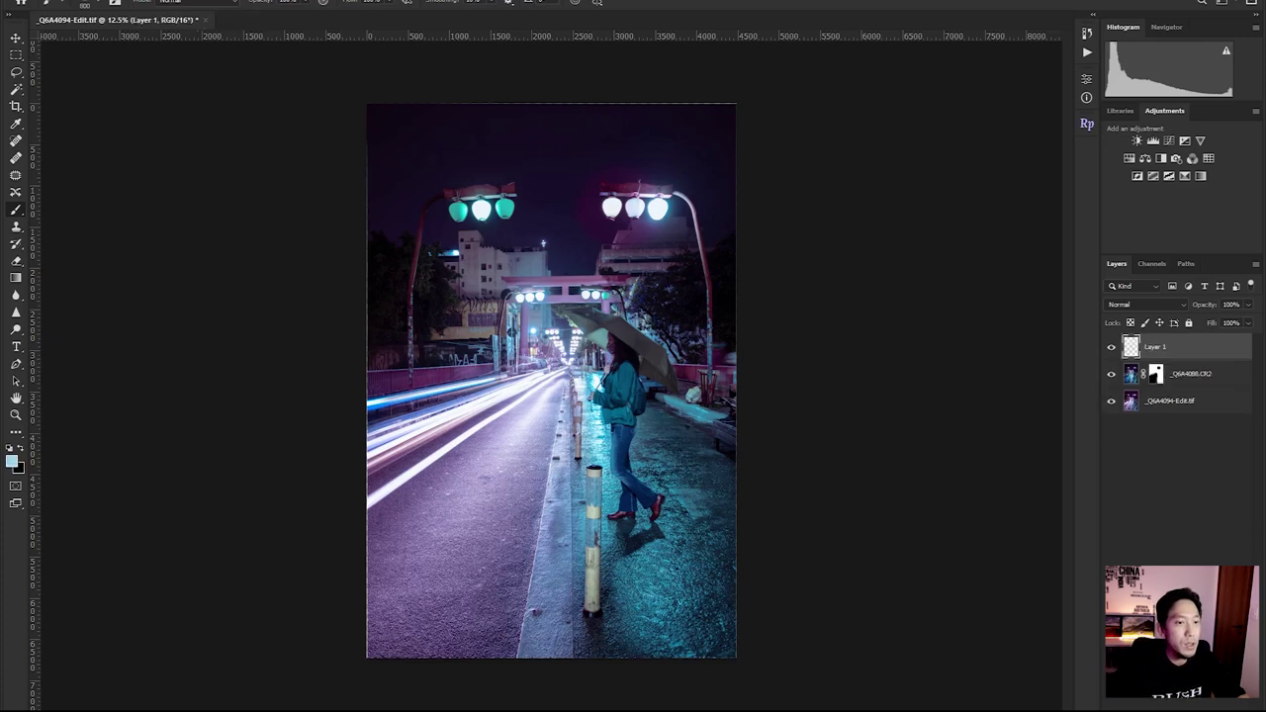
Draw a teal gradient glow sampled from the photo on the new layer at 20% opacity
left_click(17, 125)
left_click_drag(603, 435, 602, 446)
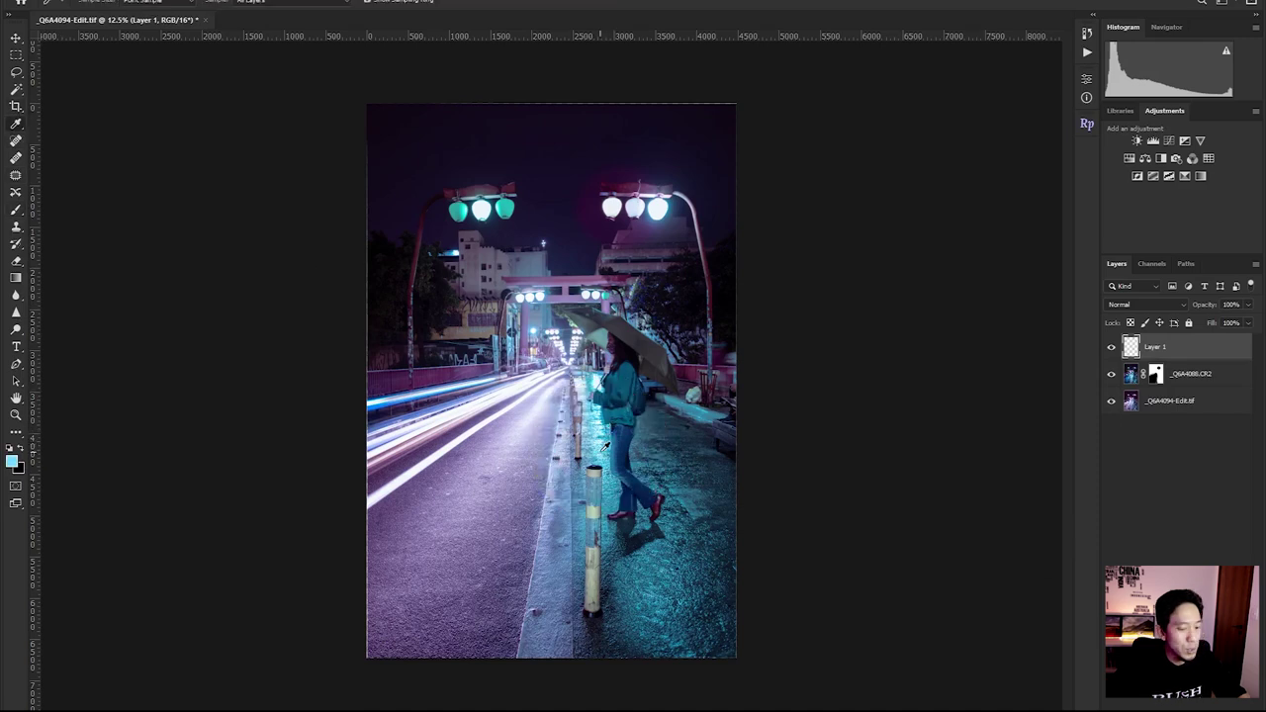
key("g")
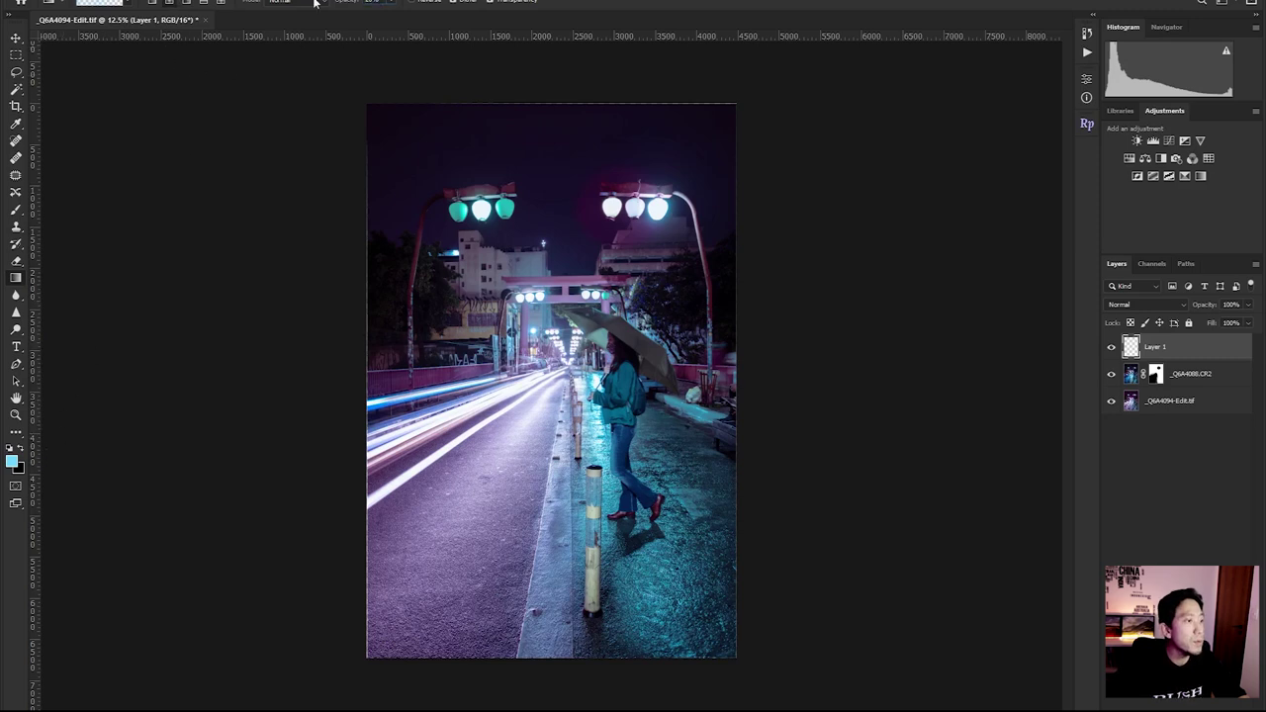
left_click_drag(568, 368, 340, 585)
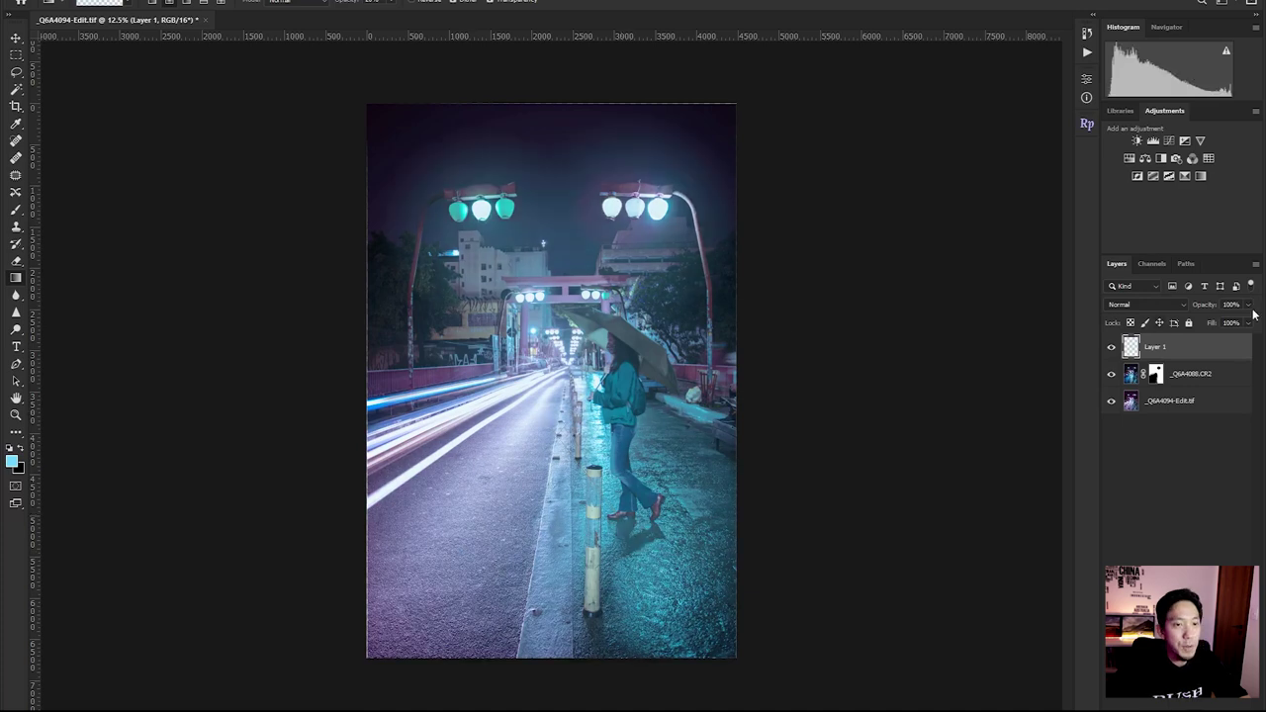
type("20")
key("Return")
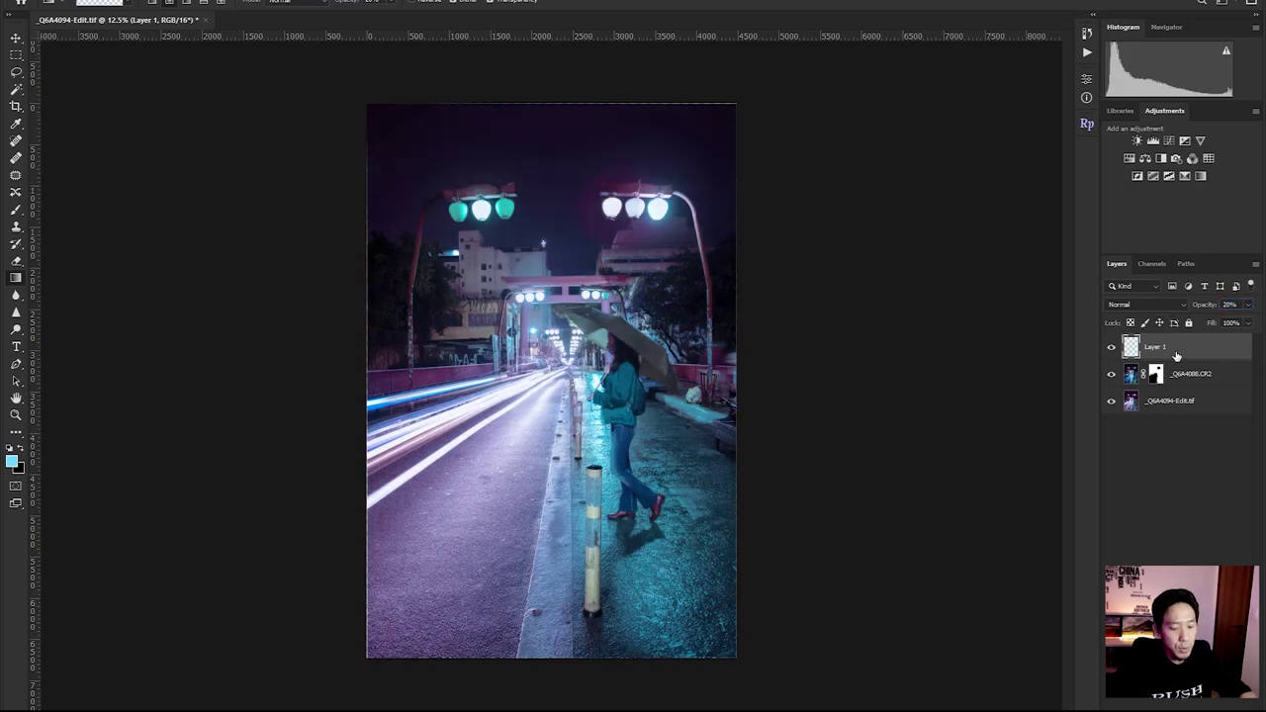
Duplicate the glow layer in Overlay mode, group both glow layers, and toggle the group to compare
key("ctrl+j")
left_click(1141, 307)
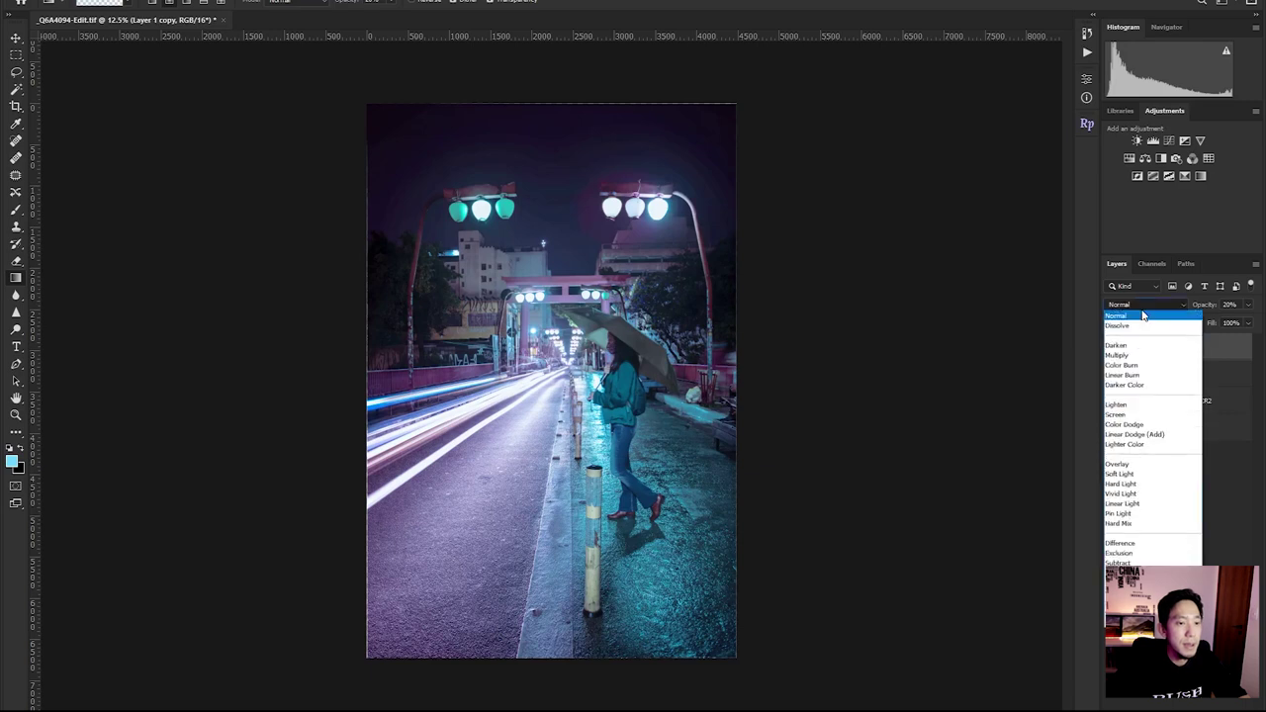
key("Escape")
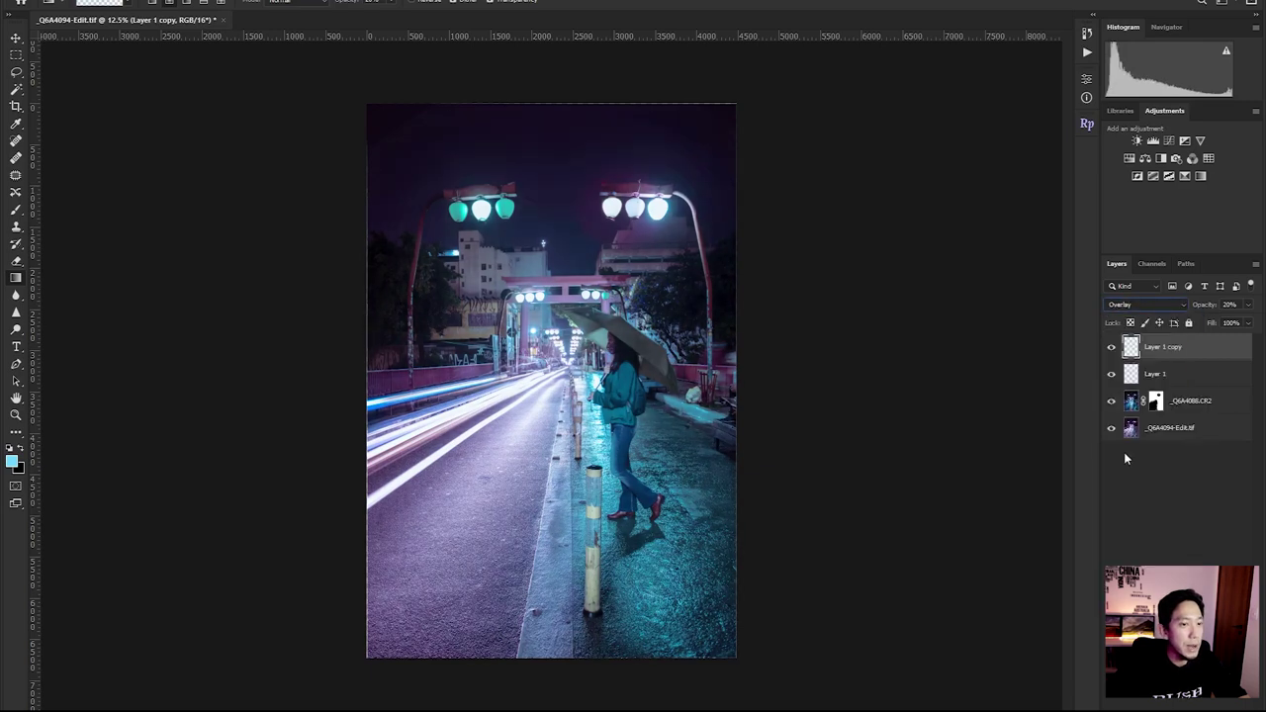
left_click(1165, 391)
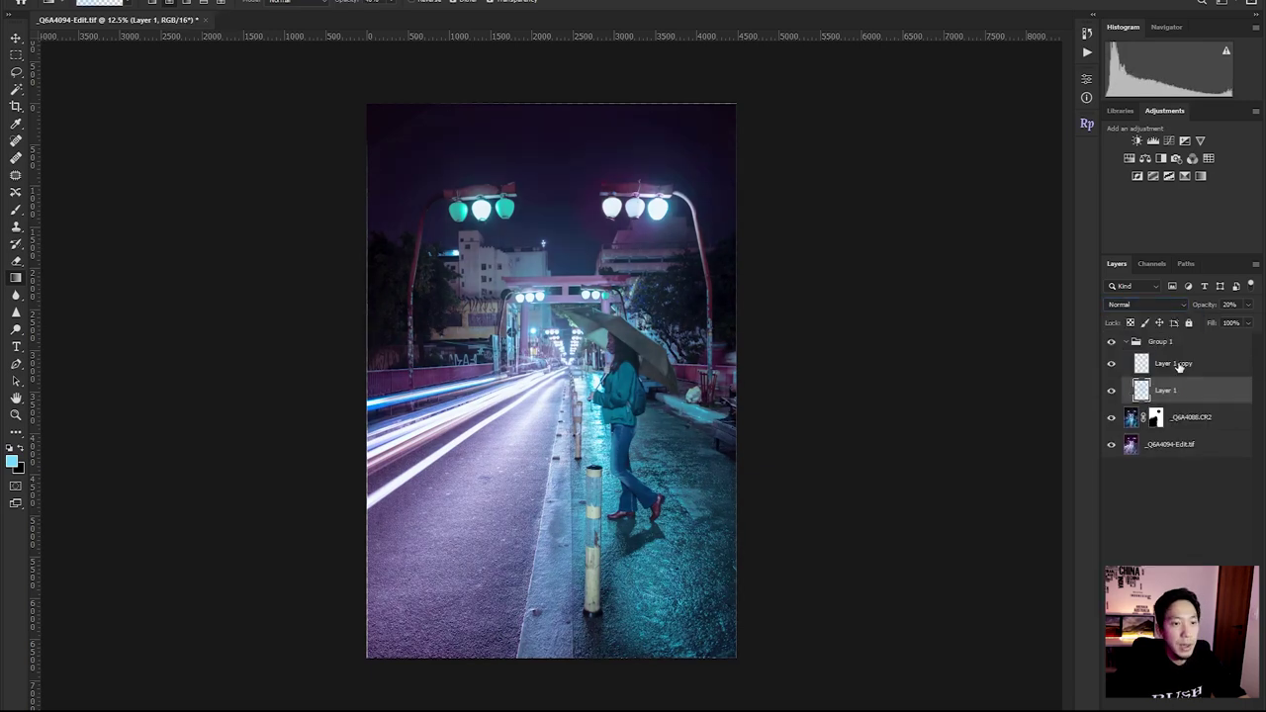
left_click(1111, 341)
left_click(1111, 342)
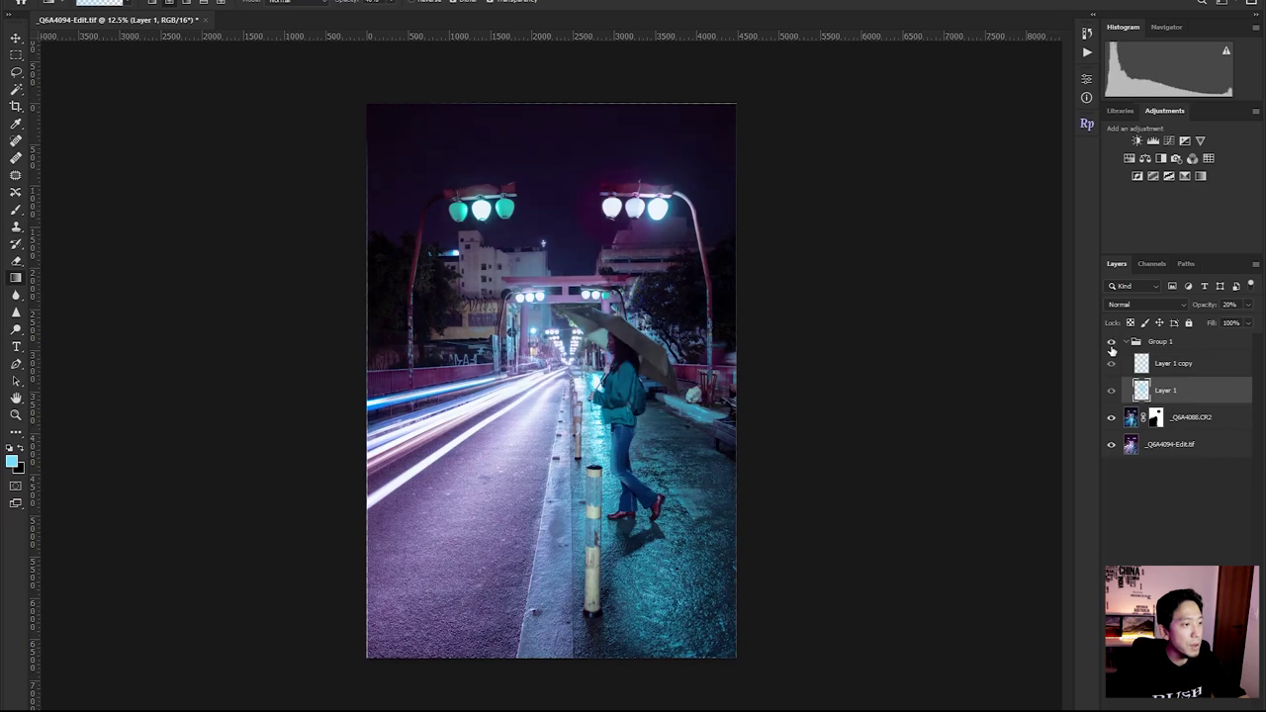
left_click(1111, 341)
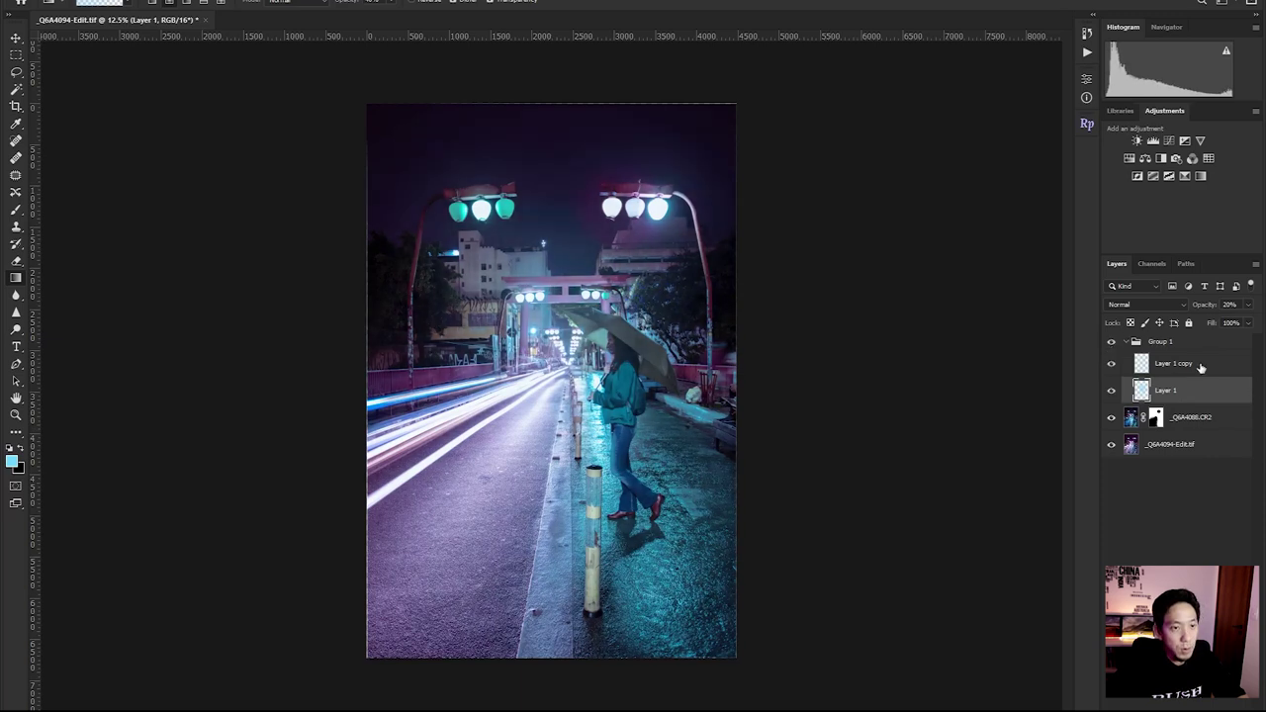
left_click(1174, 342)
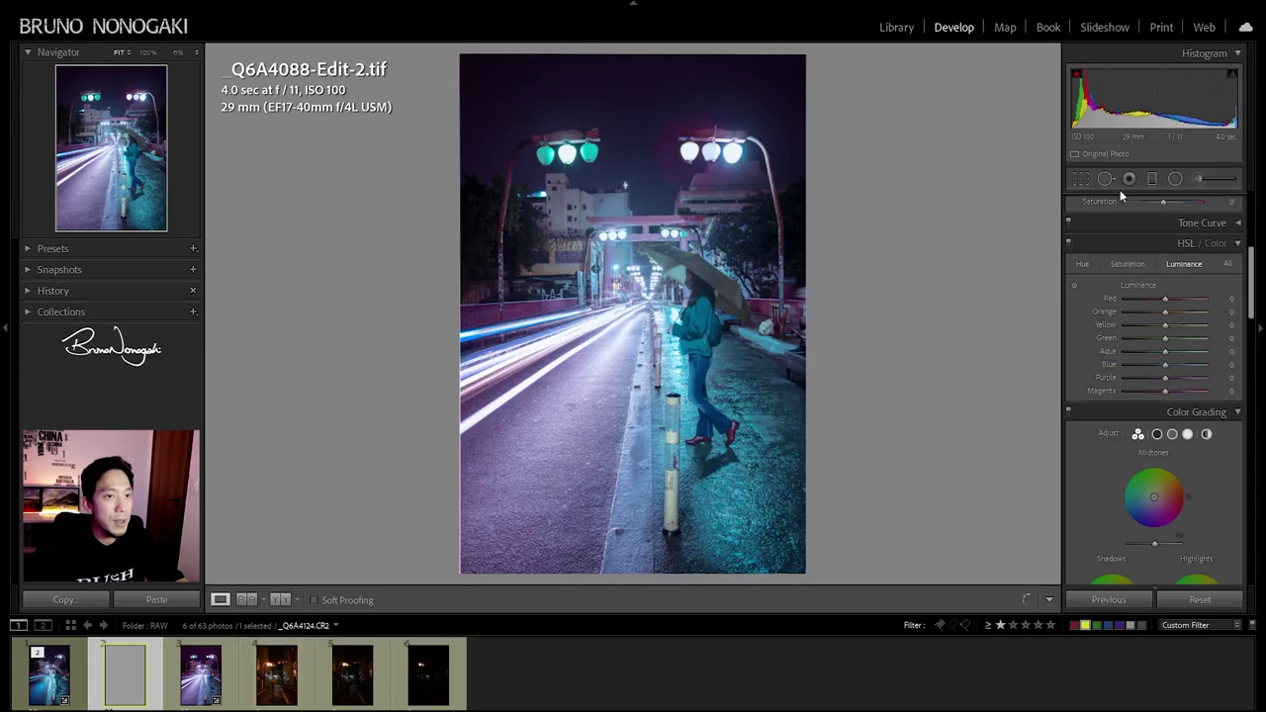
Draw a radial filter around the walking figure, darkening the surroundings to -0.91 exposure
left_click(1172, 180)
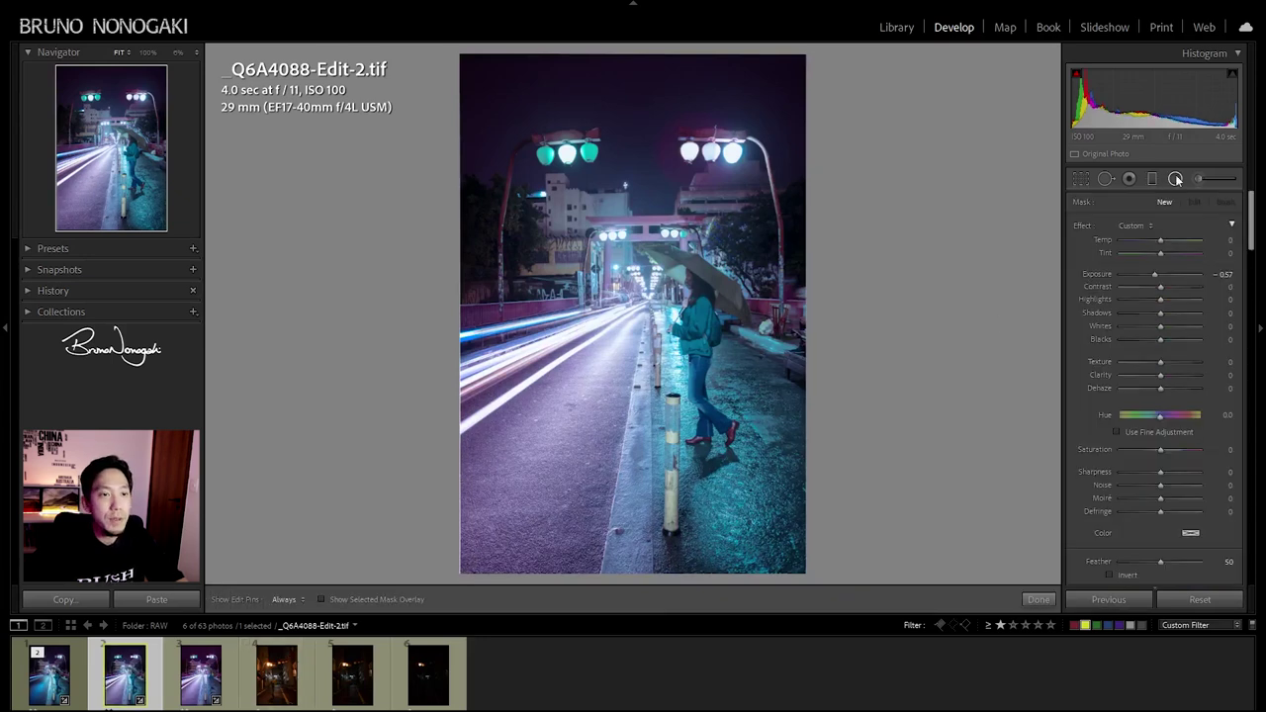
left_click_drag(648, 313, 837, 546)
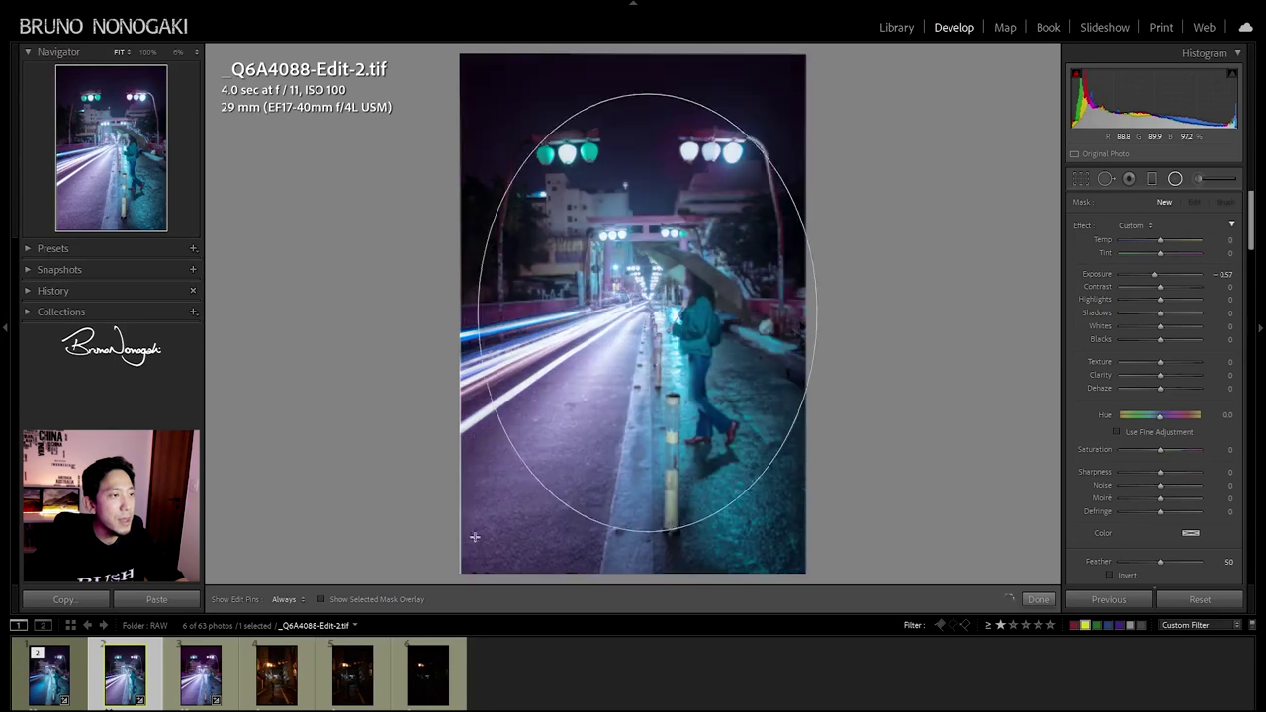
left_click_drag(648, 312, 640, 305)
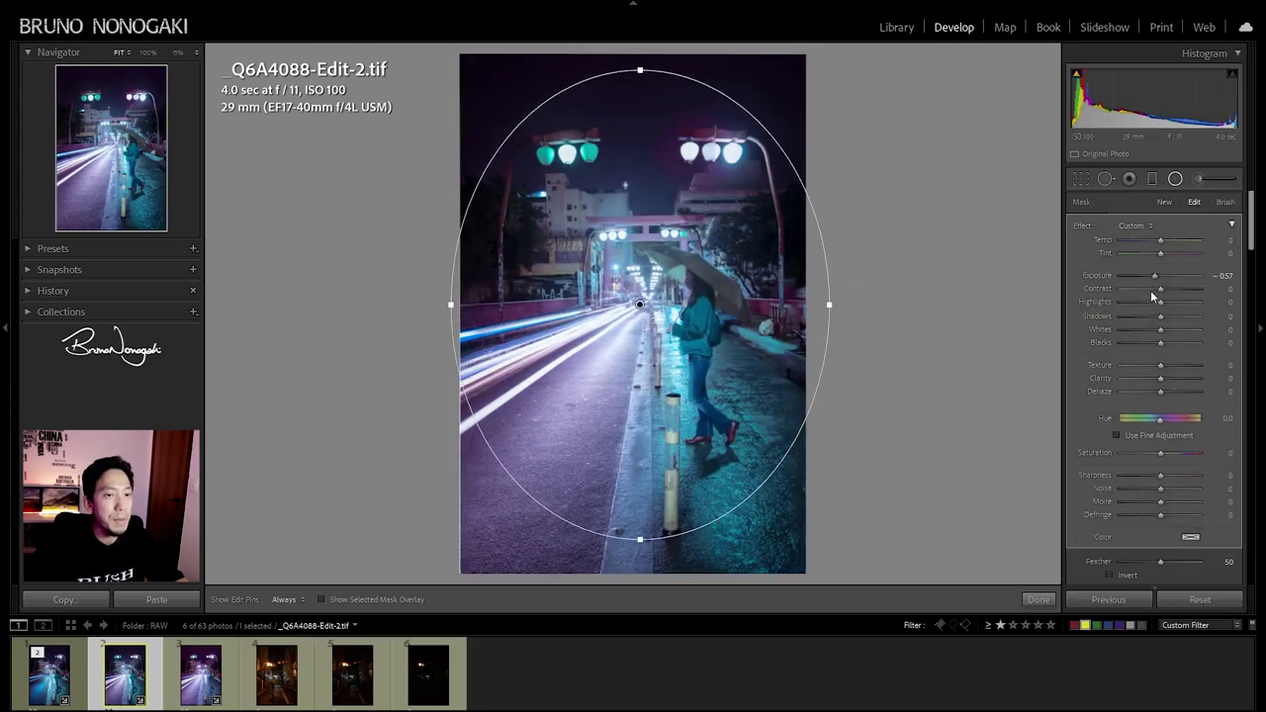
left_click_drag(1157, 278, 1154, 280)
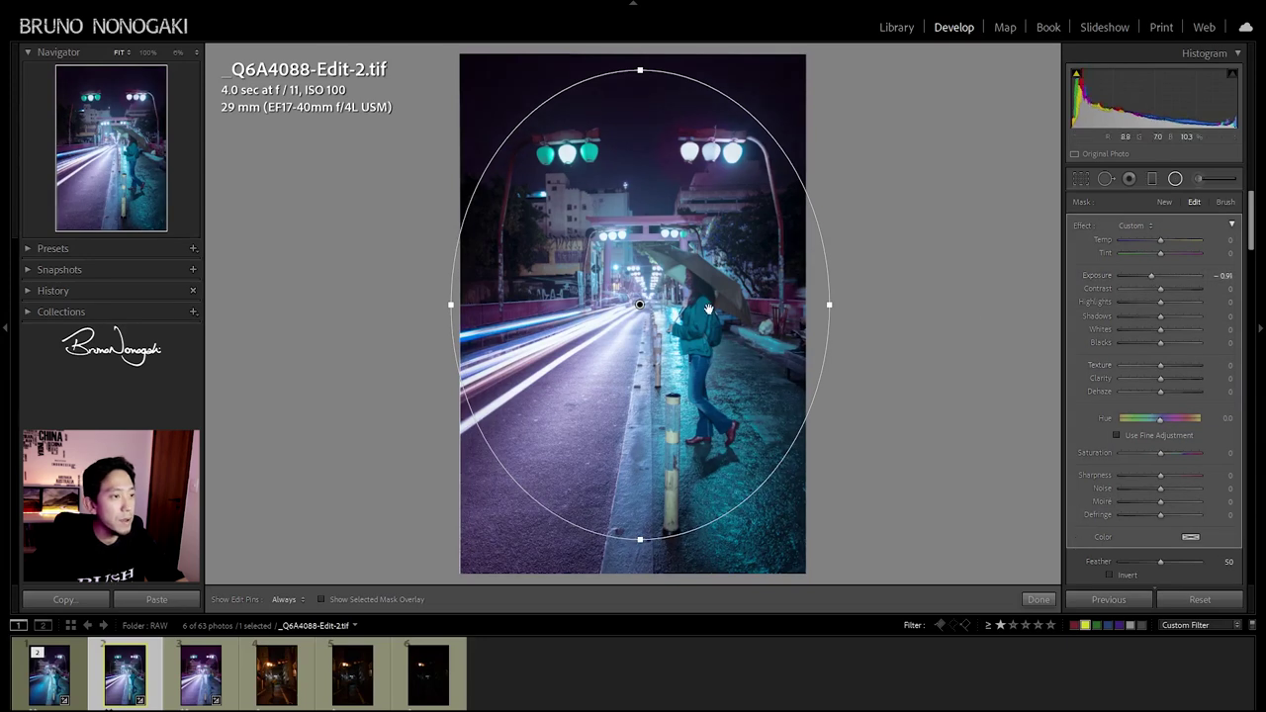
left_click(1037, 600)
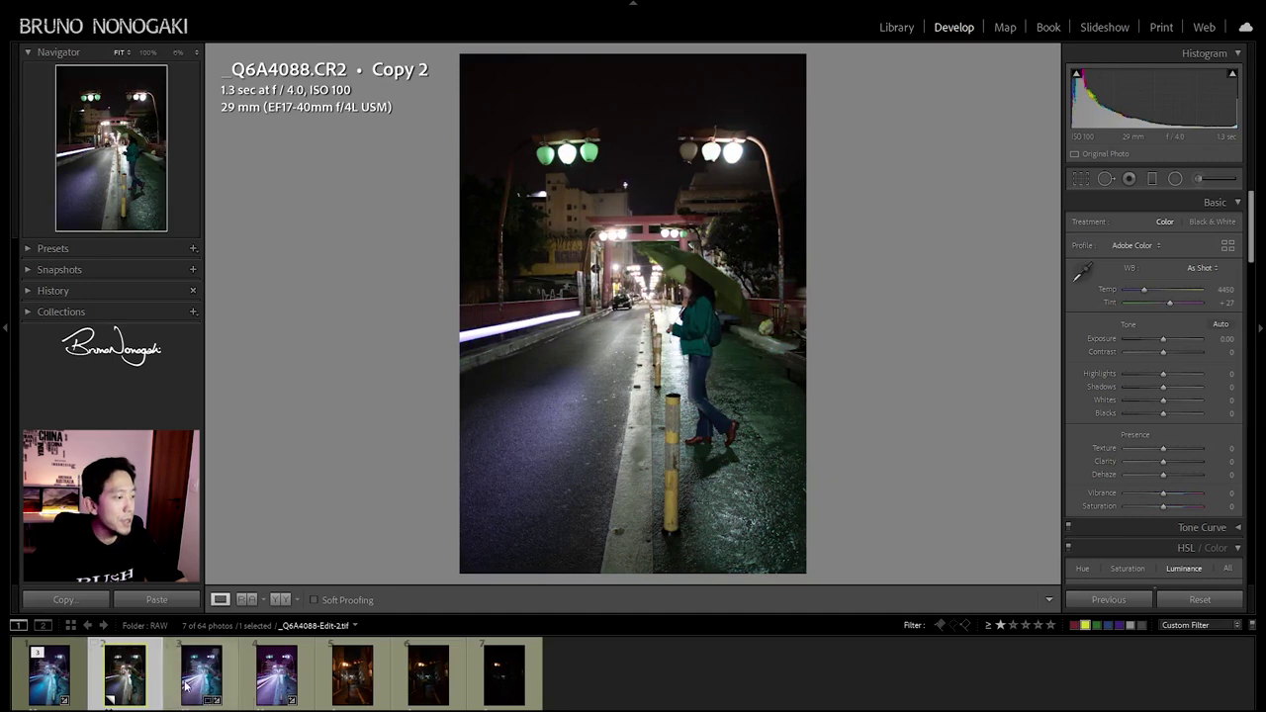
Compare the Photoshop-finished neon edit side by side with the original shot
left_click(192, 685)
left_click(134, 681, "ctrl")
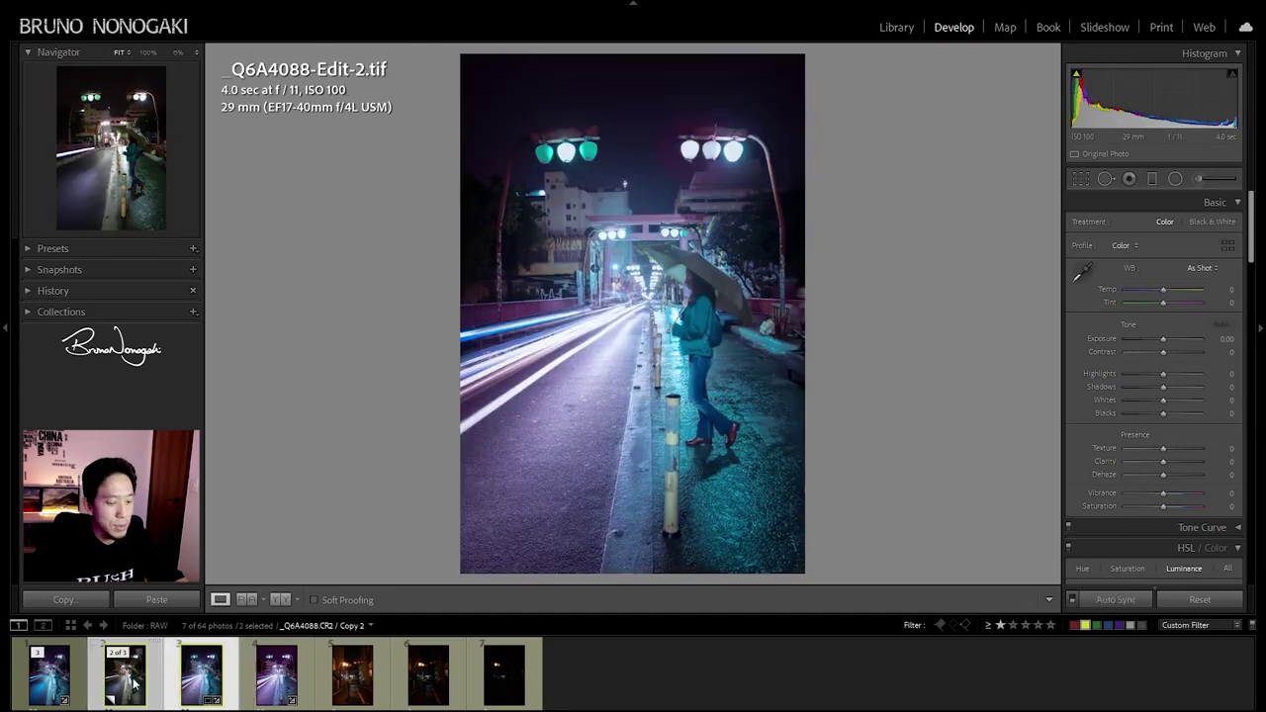
key("c")
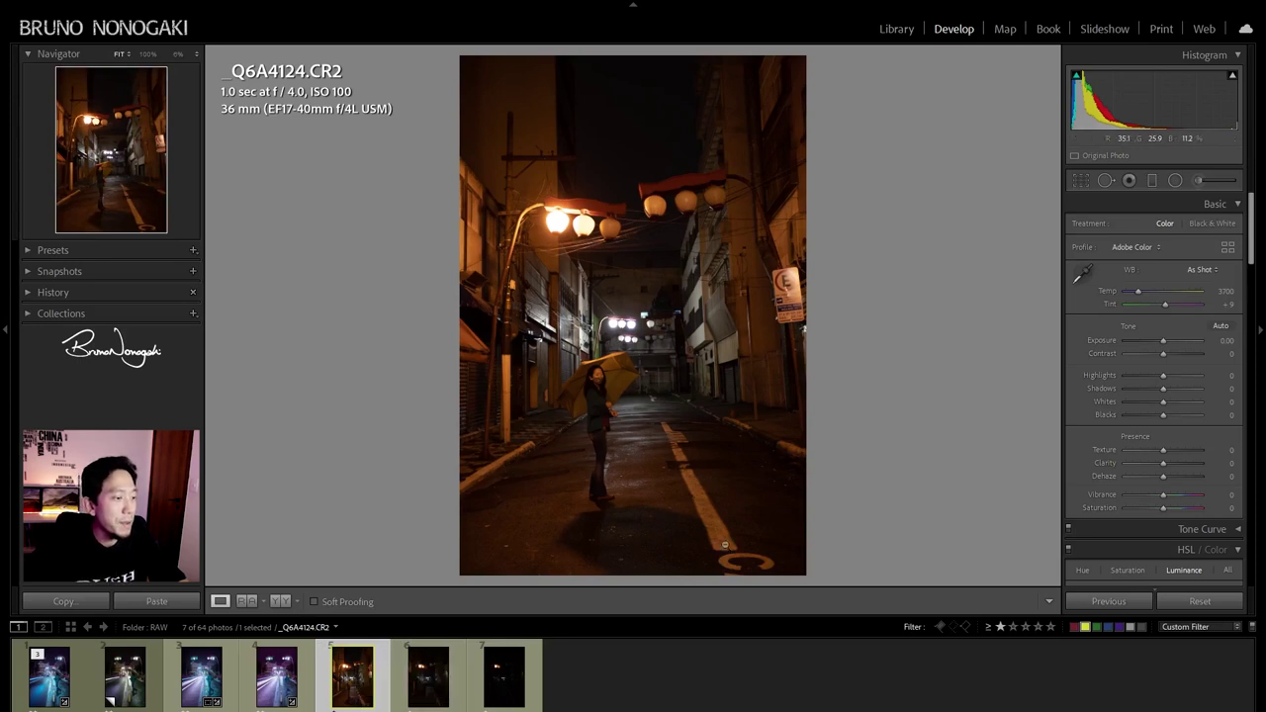
Browse _Q6A4126.CR2 and _Q6A4127.CR2, then settle on the umbrella alley shot _Q6A4124.CR2
left_click(428, 678)
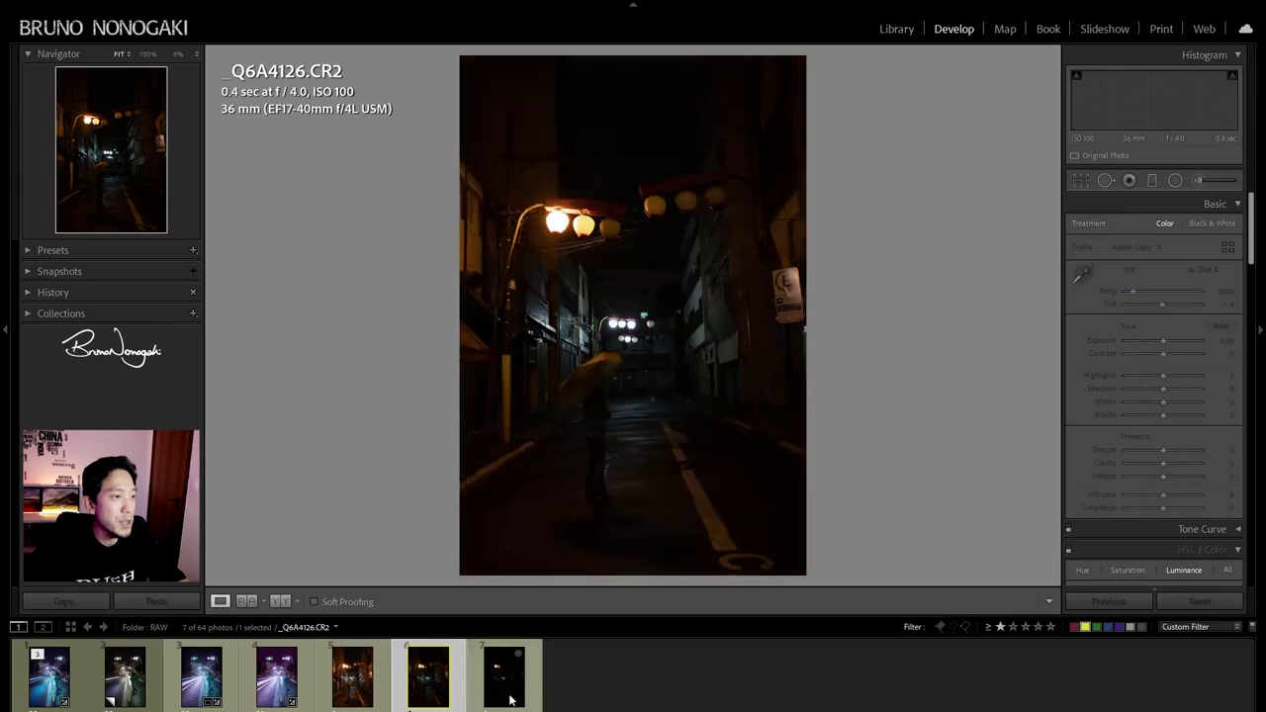
left_click(510, 699)
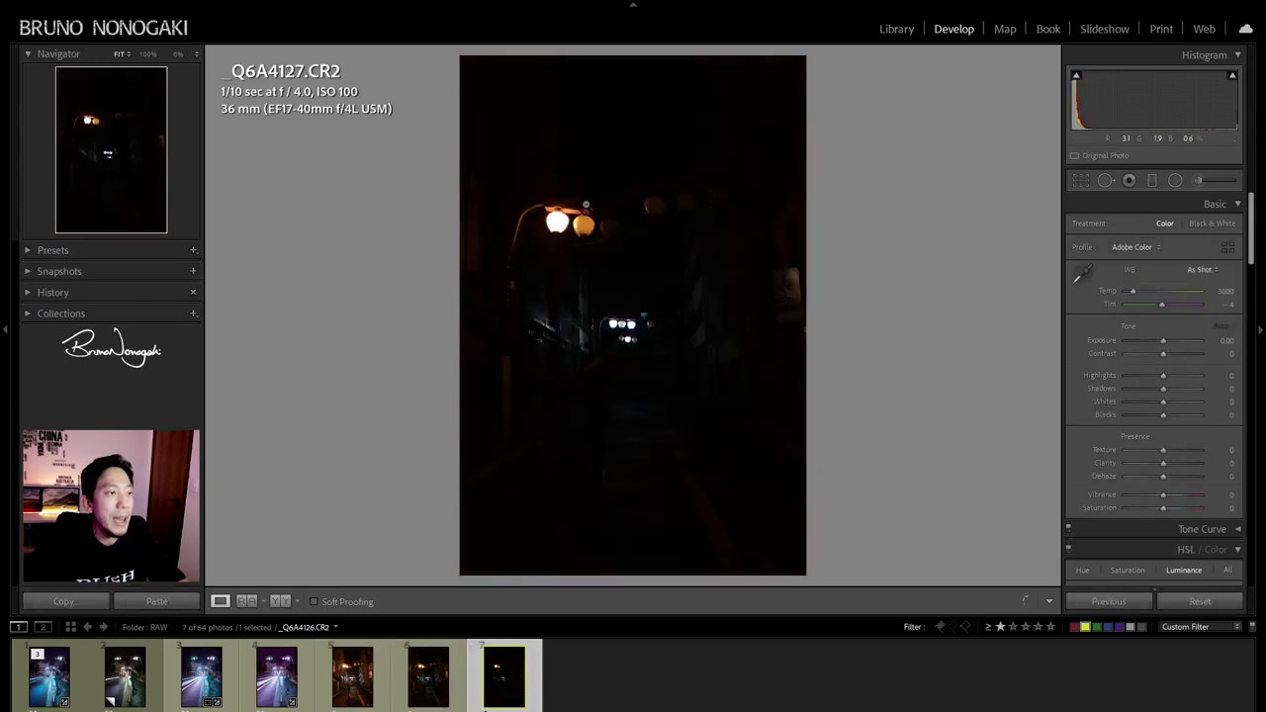
left_click(359, 700)
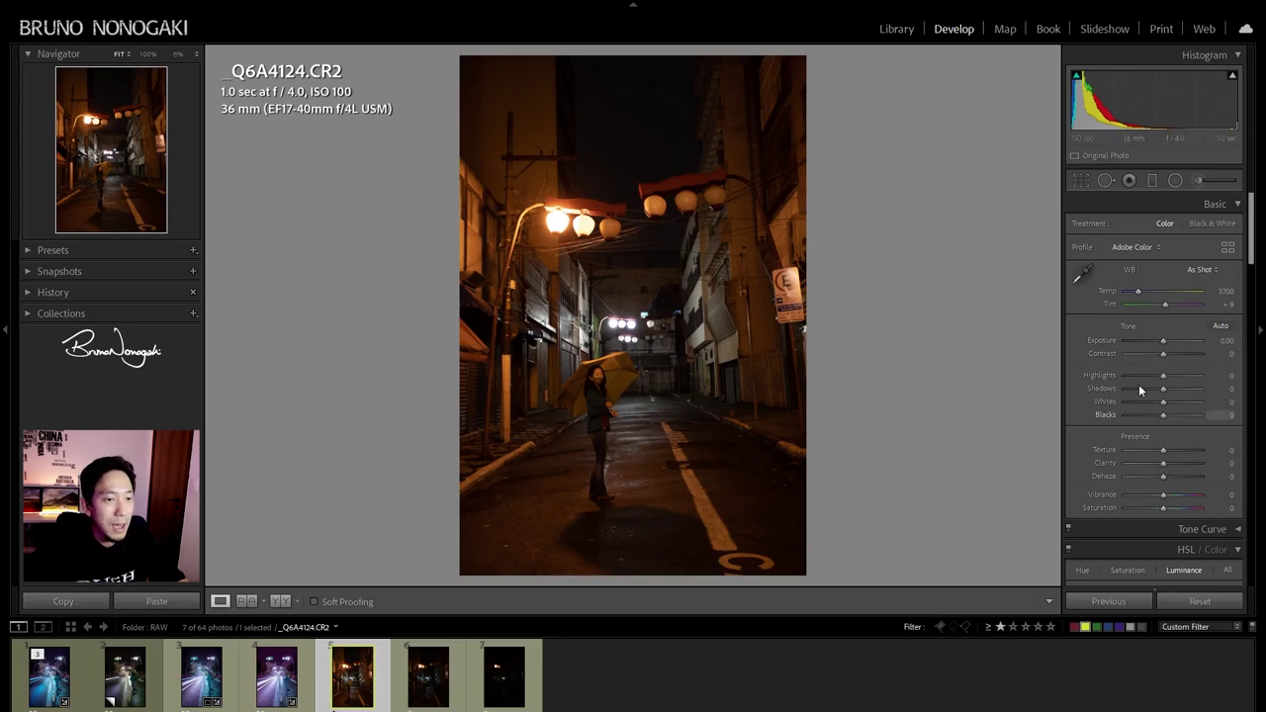
scroll(1145, 372, "down", 5)
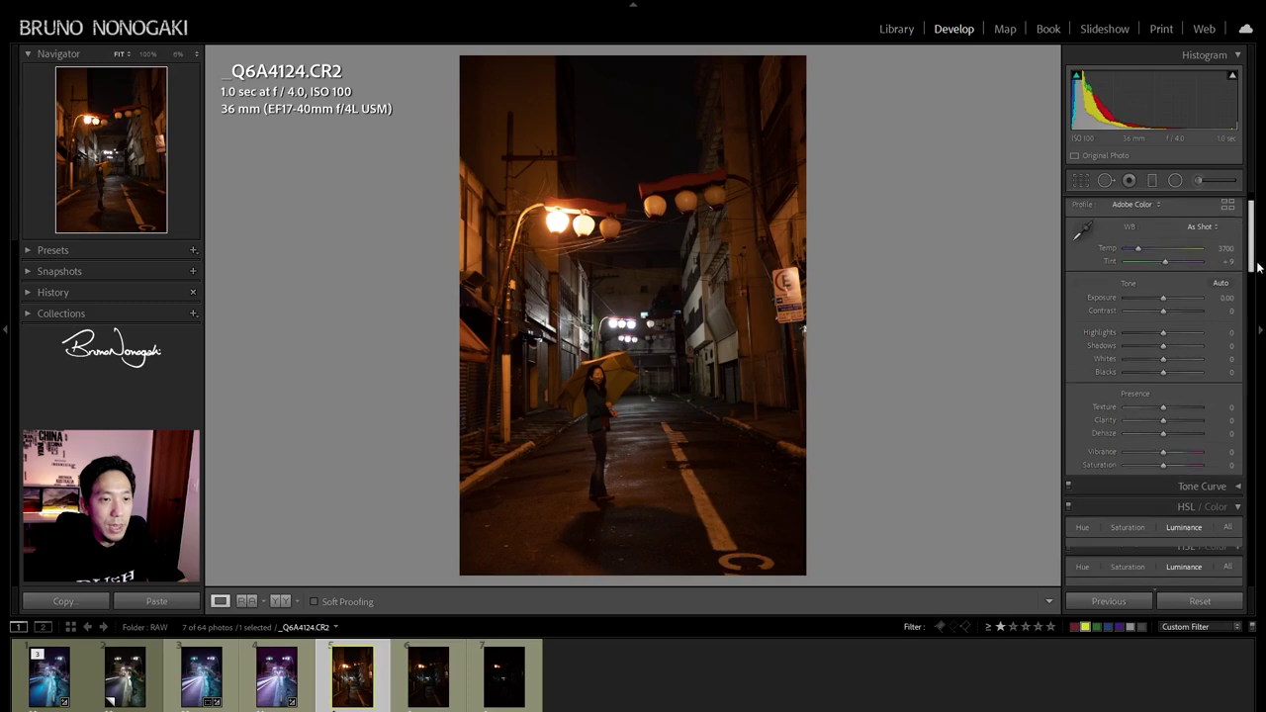
Enable Remove Chromatic Aberration, leaving lens profile correction off
scroll(1146, 364, "down", 5)
scroll(1147, 356, "down", 3)
left_click(1144, 347)
left_click(1114, 360)
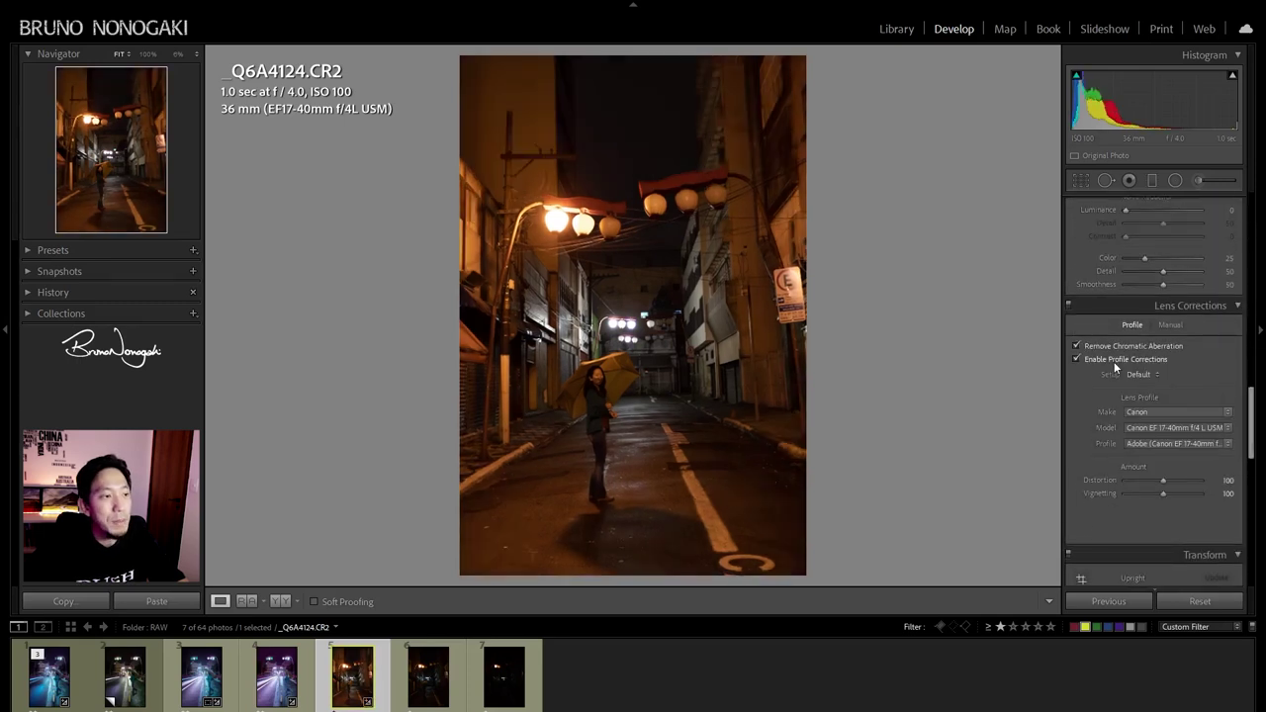
left_click(1114, 360)
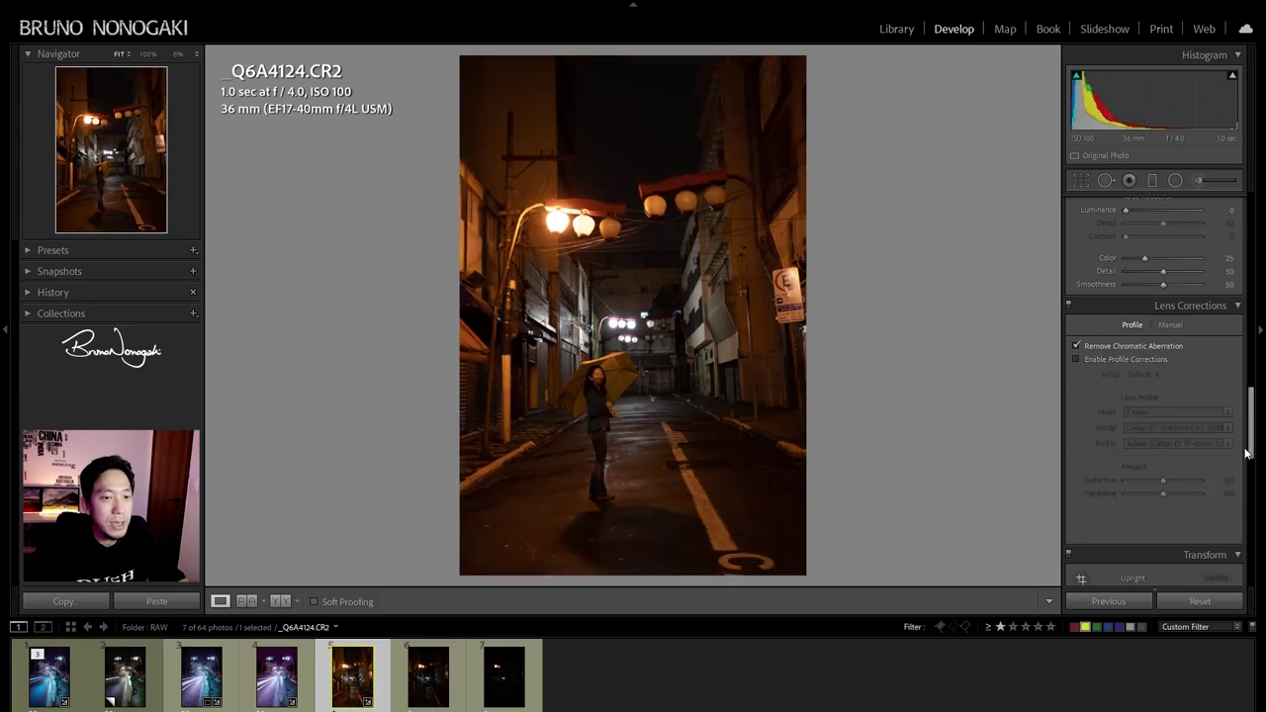
Set Highlights -28, Shadows +39, Whites +28, Blacks -12 and Exposure +0.26
left_click_drag(1252, 453, 1252, 257)
left_click_drag(1146, 375, 1177, 389)
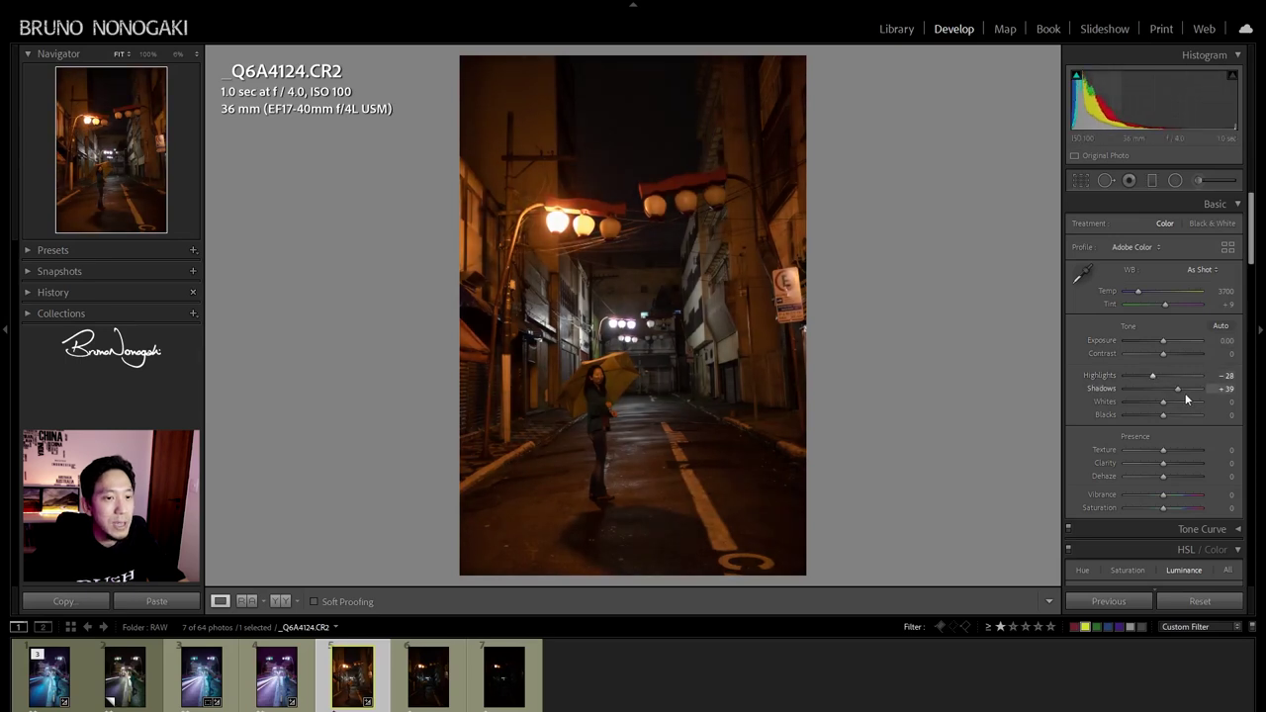
mouse_move(1163, 402)
left_mouse_down()
mouse_move(1174, 402)
mouse_move(1162, 415)
left_mouse_up()
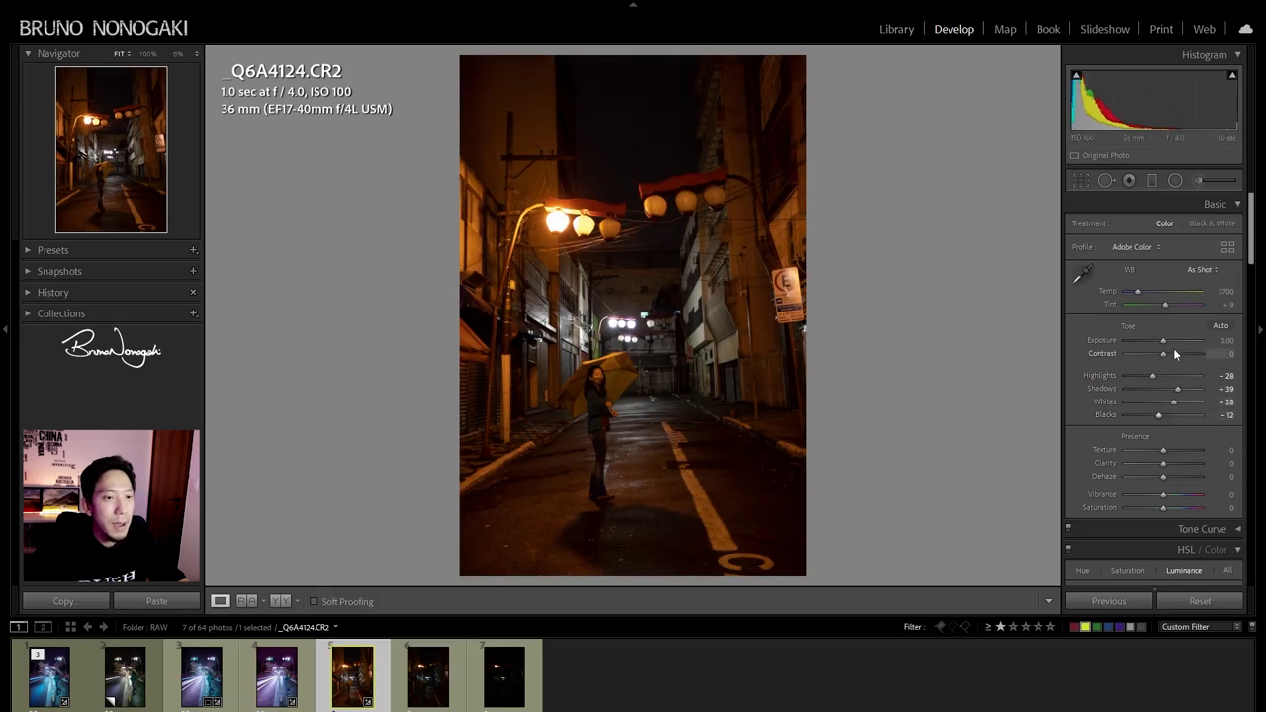
left_click_drag(1165, 341, 1169, 343)
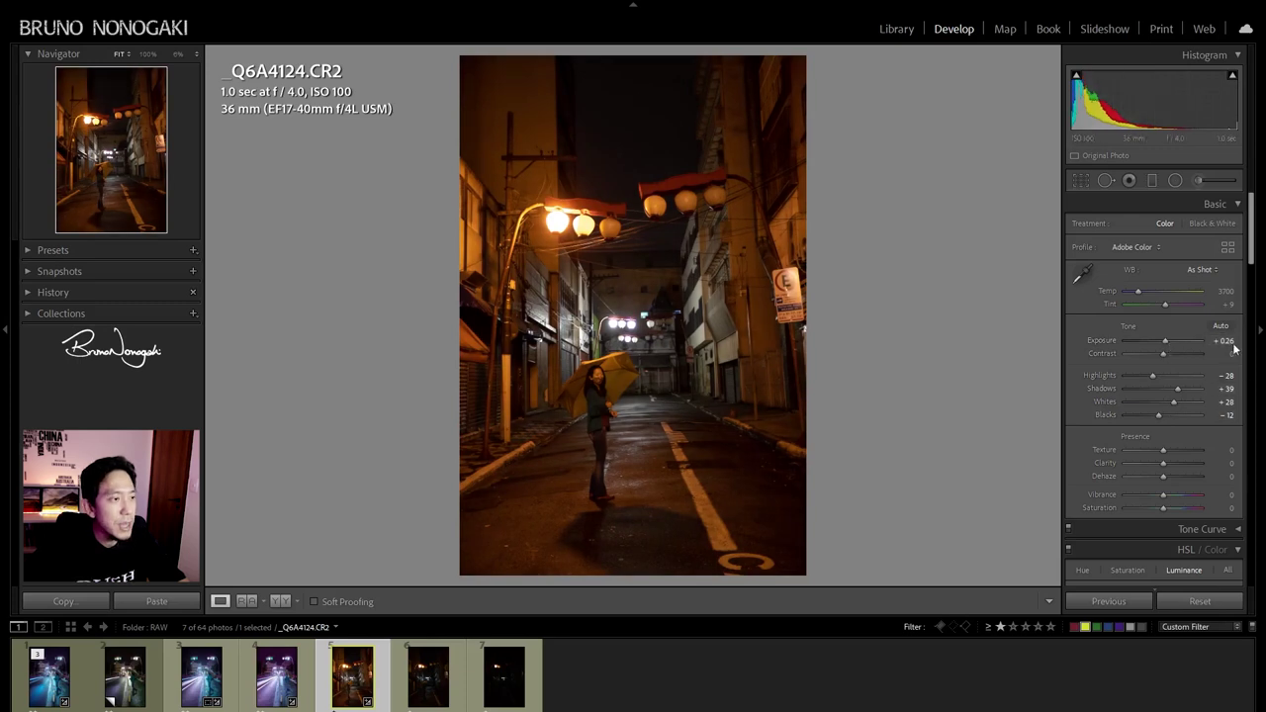
Set the white balance to Temp 2877 and Tint +21
left_click_drag(1138, 293, 1130, 293)
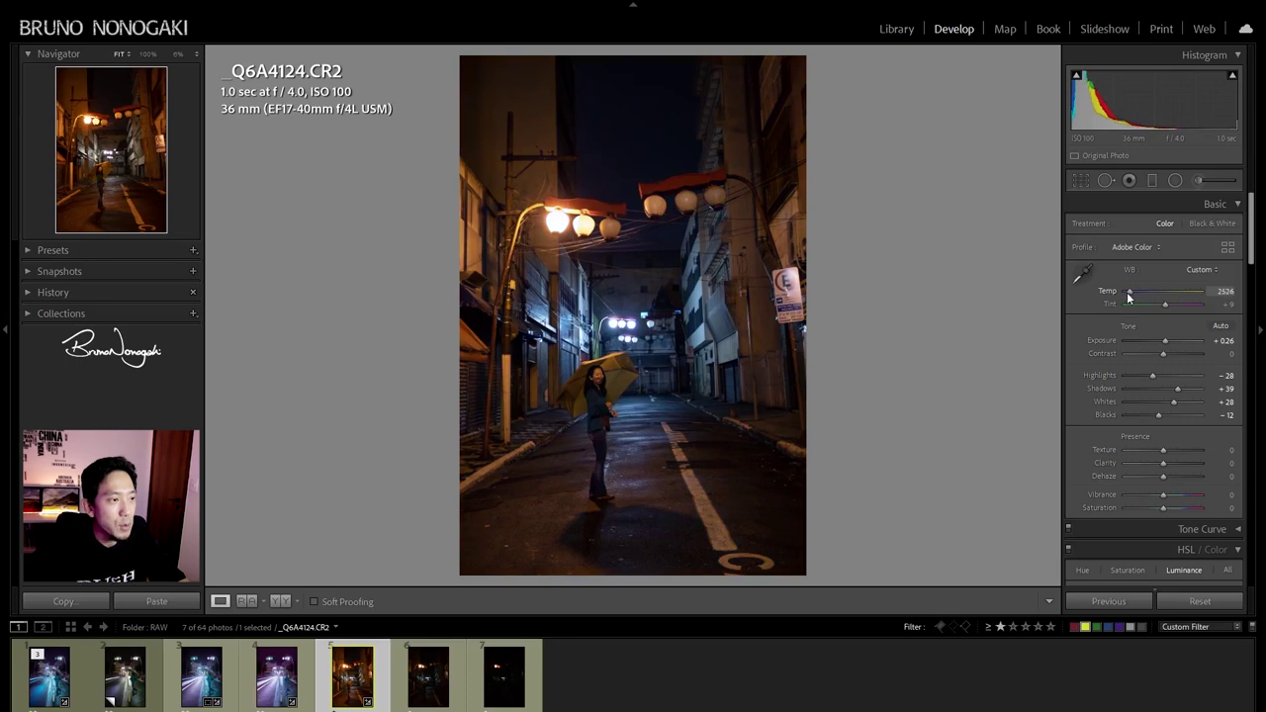
left_click_drag(1128, 292, 1128, 294)
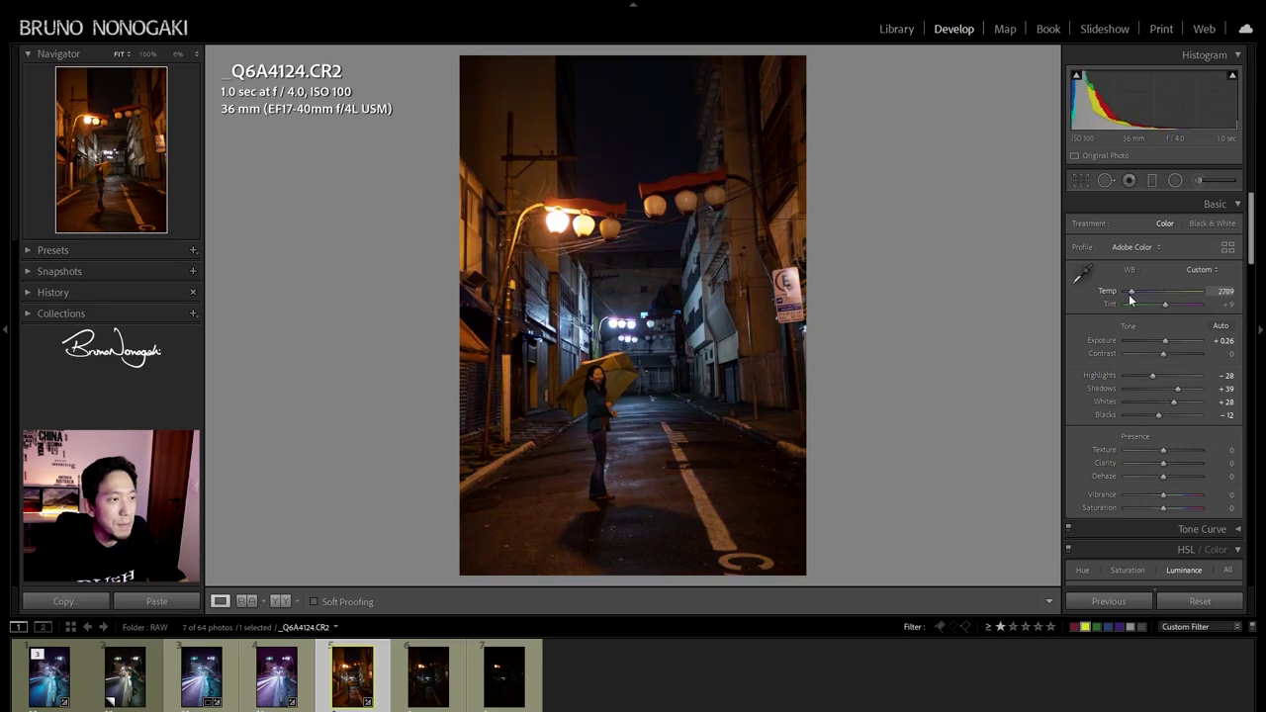
left_click_drag(1128, 293, 1130, 294)
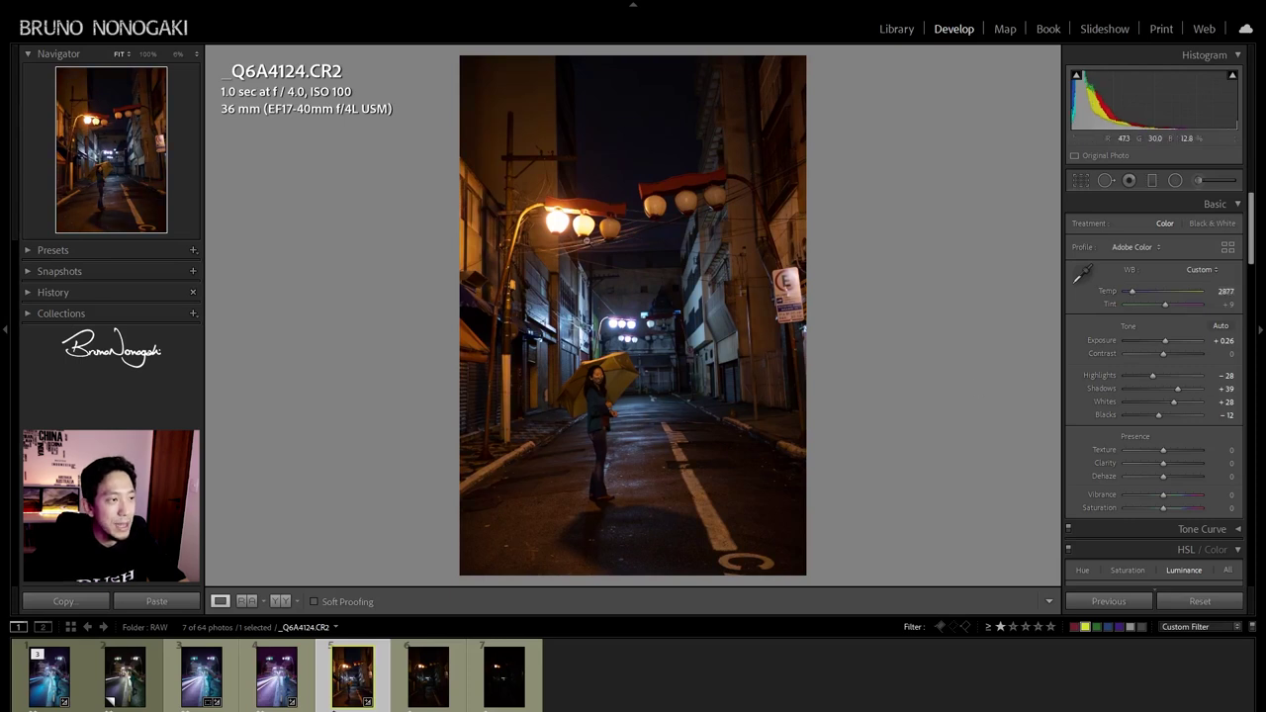
left_click_drag(1164, 303, 1169, 306)
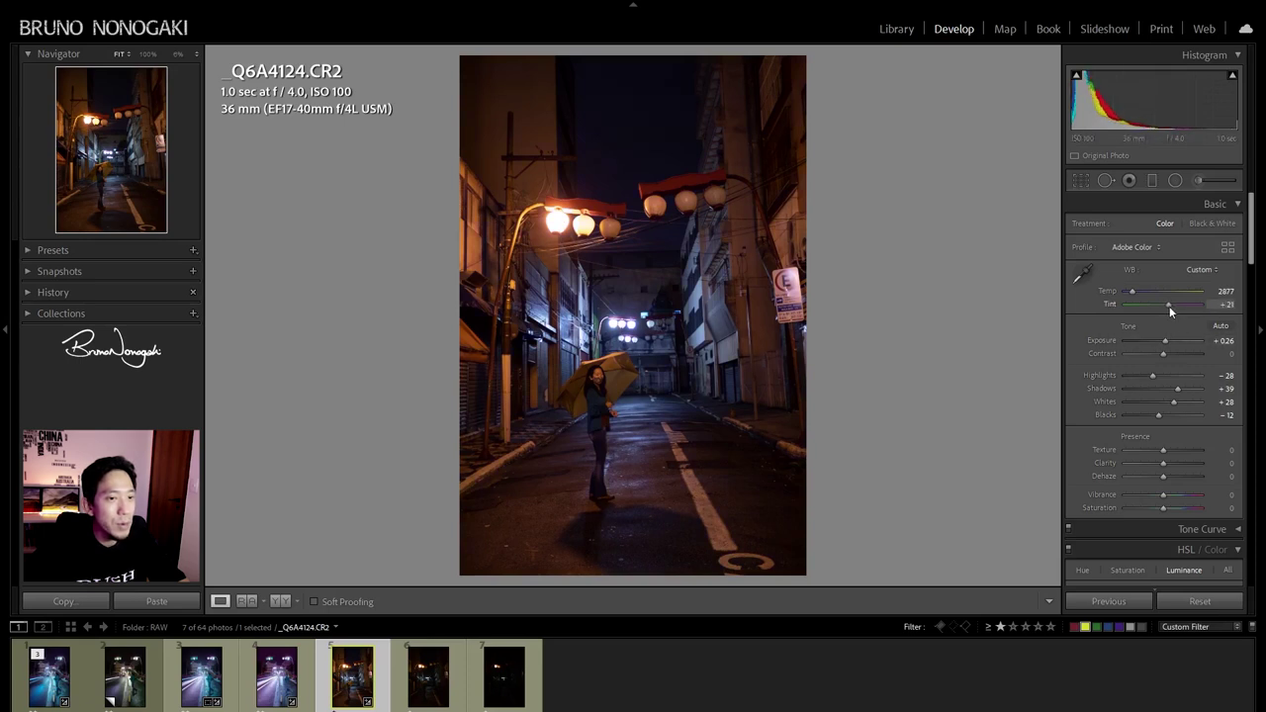
key("shift+m")
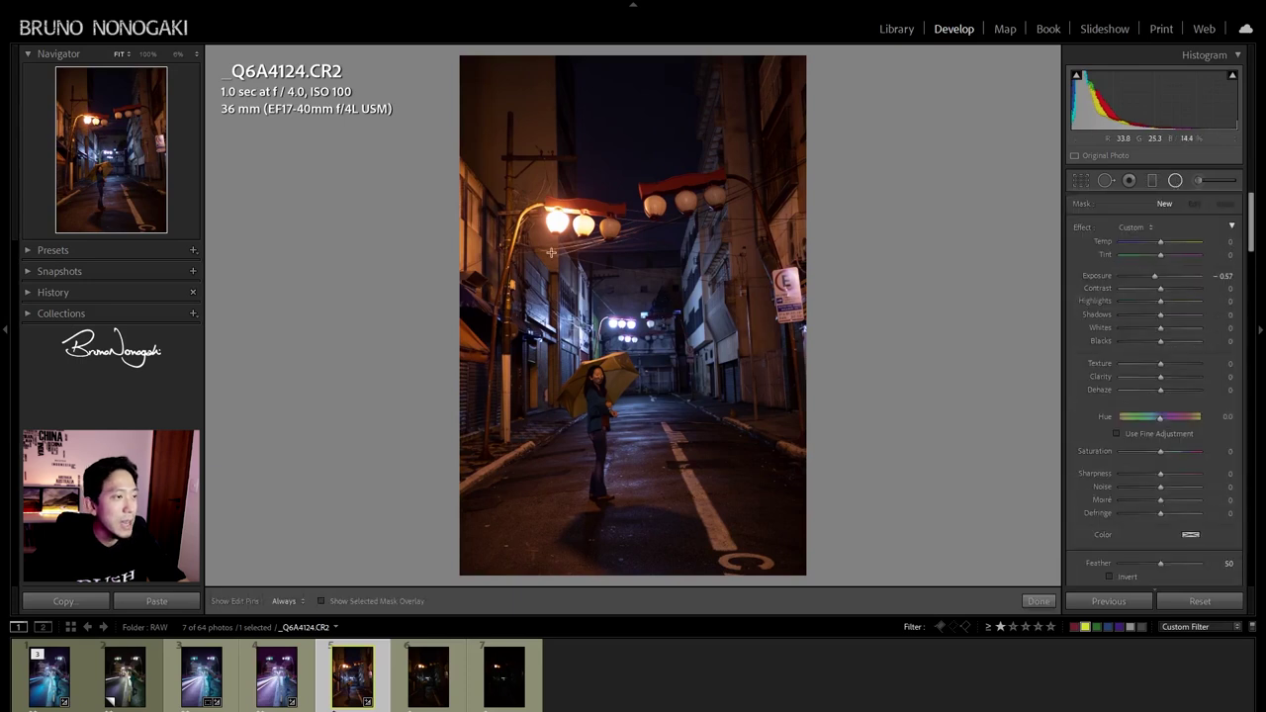
Add an inverted radial filter over the upper-left lamp with effects reset and temperature cooled
left_click_drag(551, 242, 701, 436)
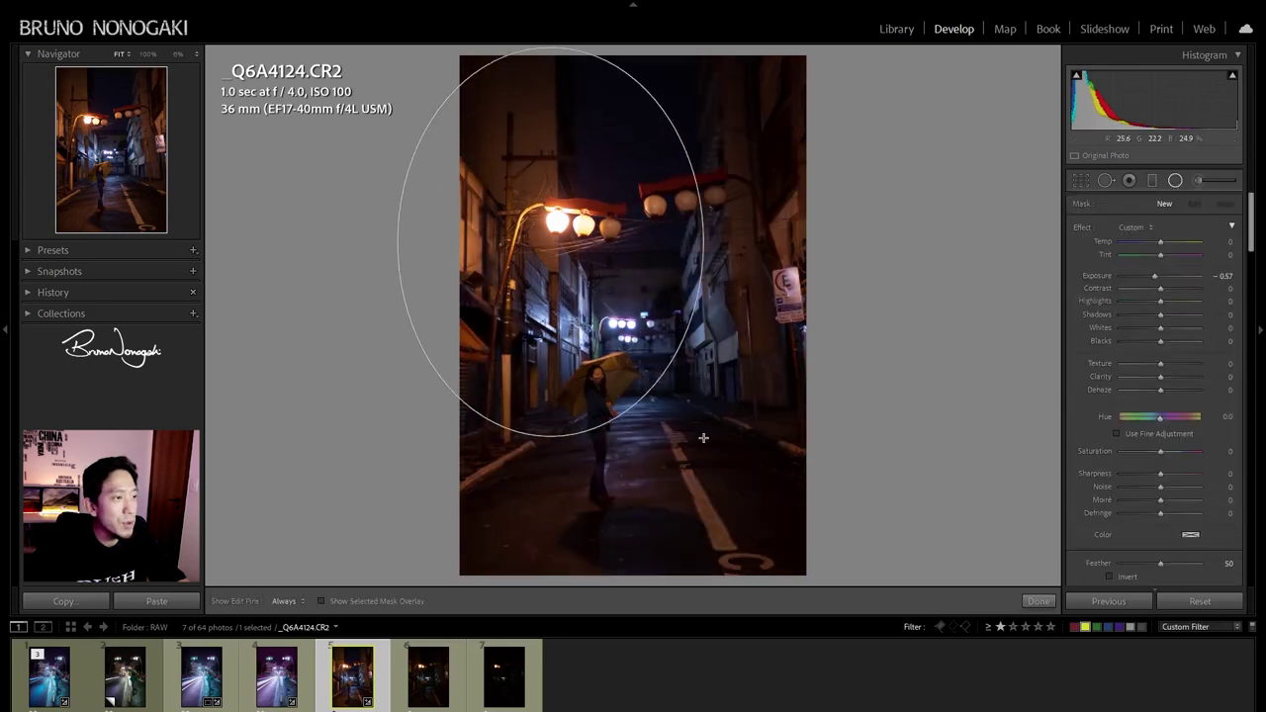
left_click_drag(551, 243, 547, 232)
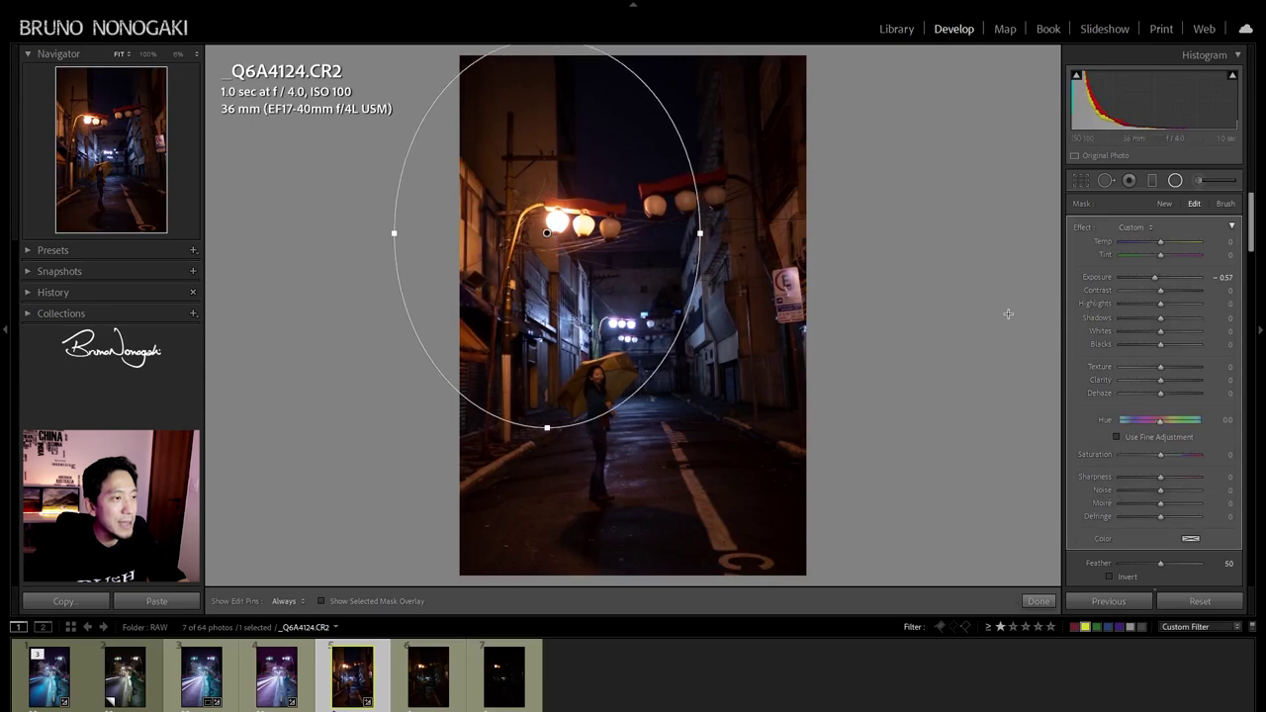
double_click(1083, 229)
left_click(1124, 580)
left_click_drag(1154, 244, 1151, 245)
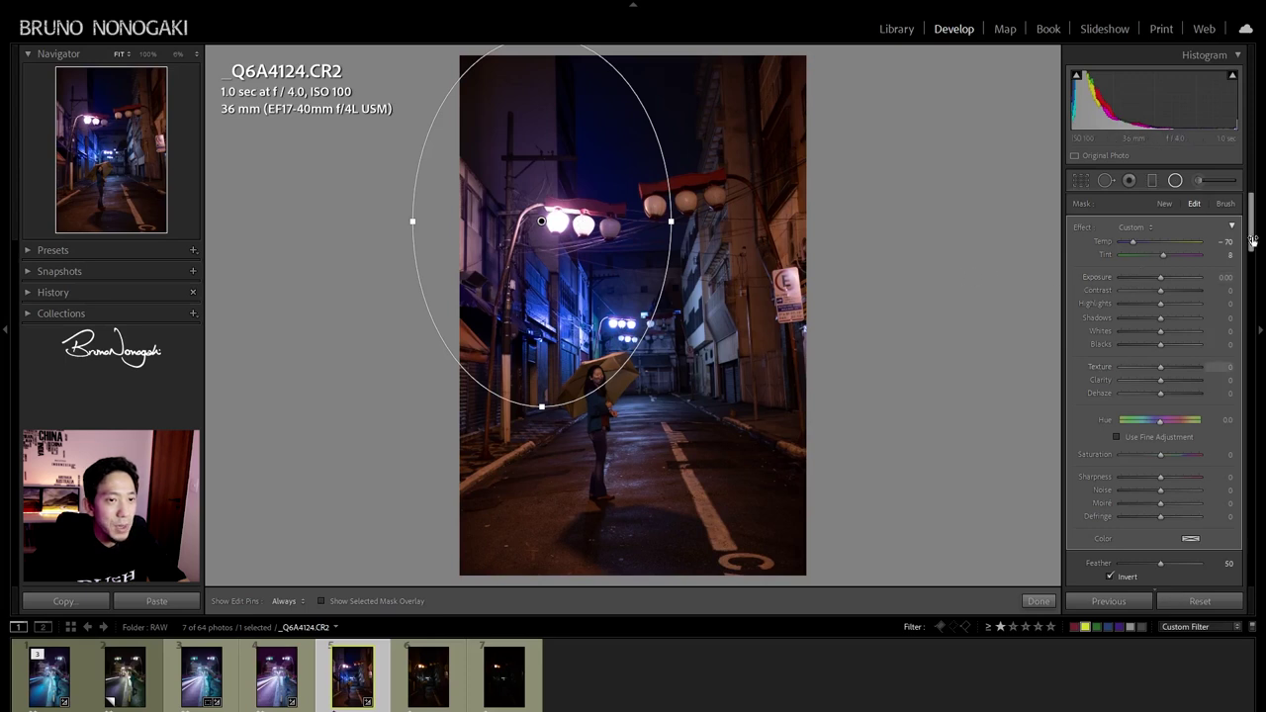
left_click_drag(1252, 223, 1251, 240)
Restrict the lamp filter to a Color range sampled from the lamp light, with Temp -80
left_click(1174, 489)
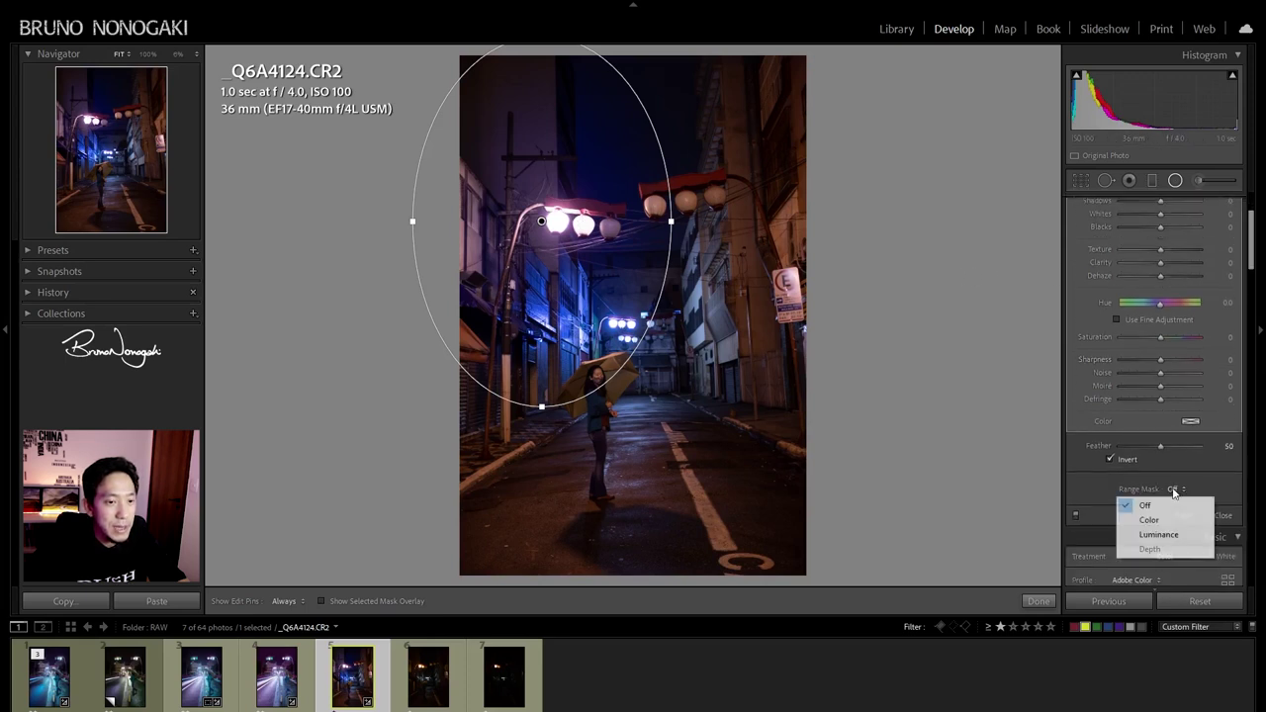
left_click(1148, 516)
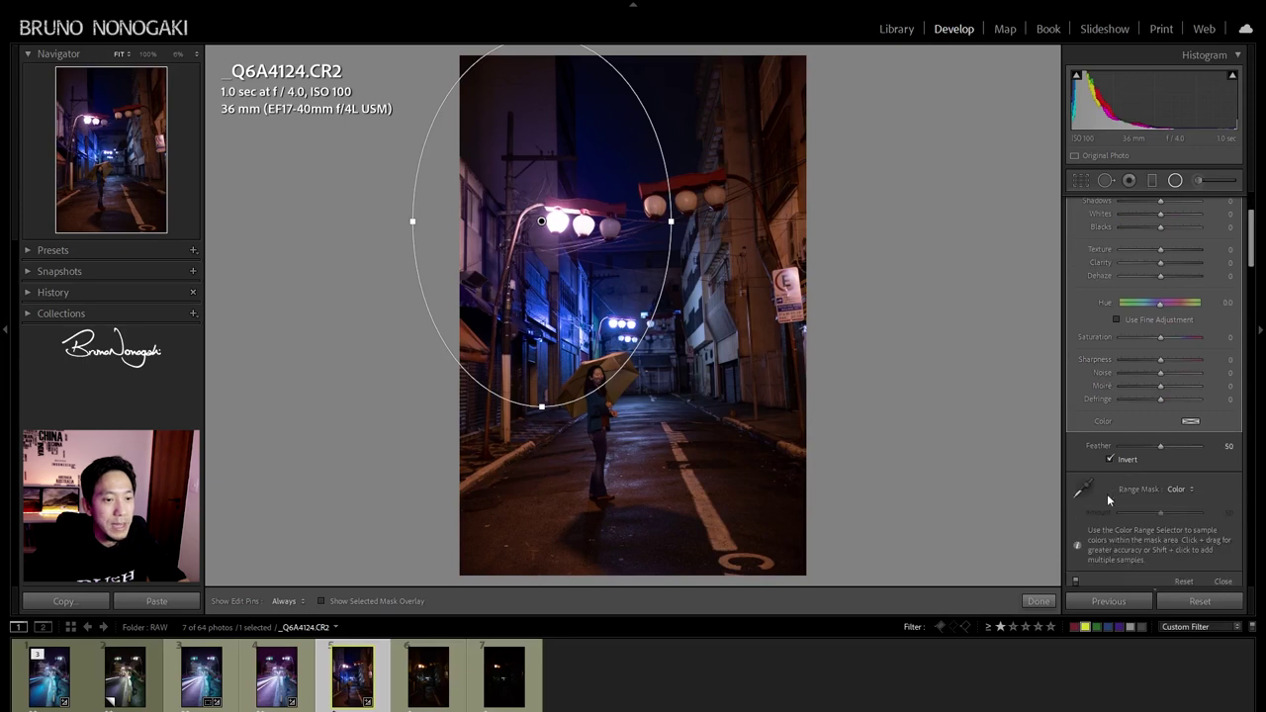
left_click(1085, 484)
left_click(557, 217)
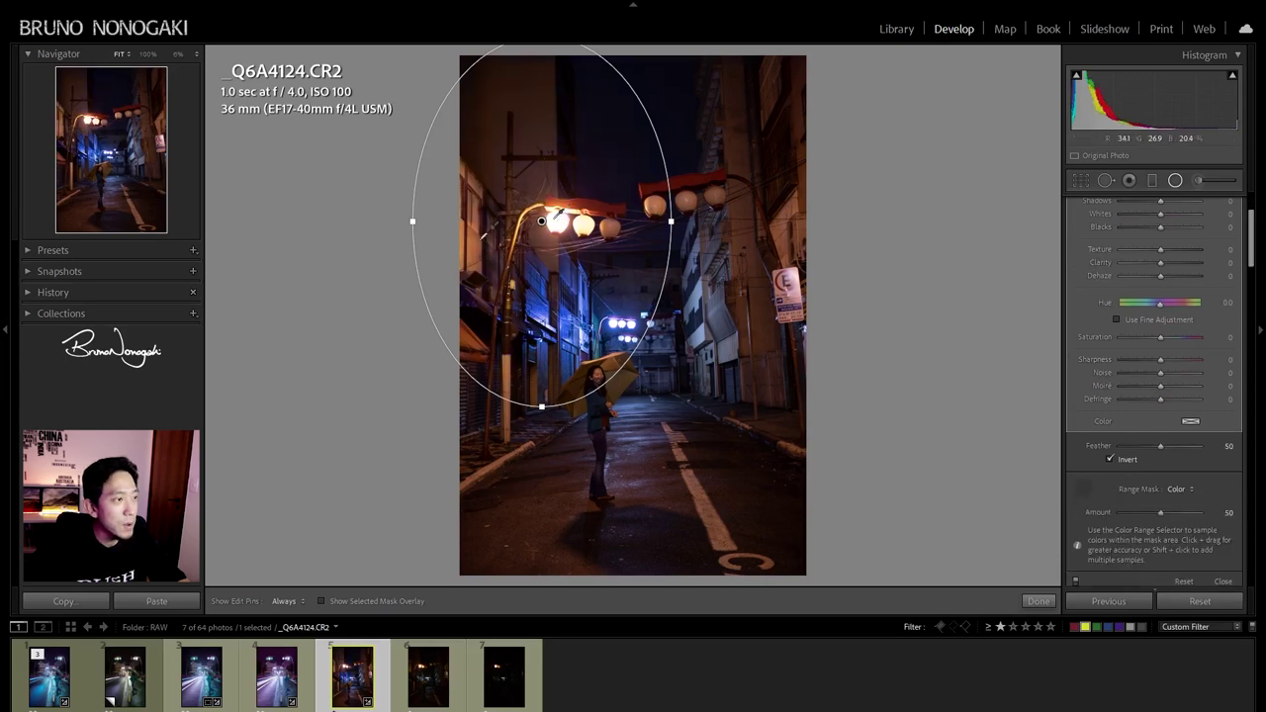
left_click(479, 235)
scroll(1162, 260, "up", 3)
left_click_drag(1134, 243, 1127, 248)
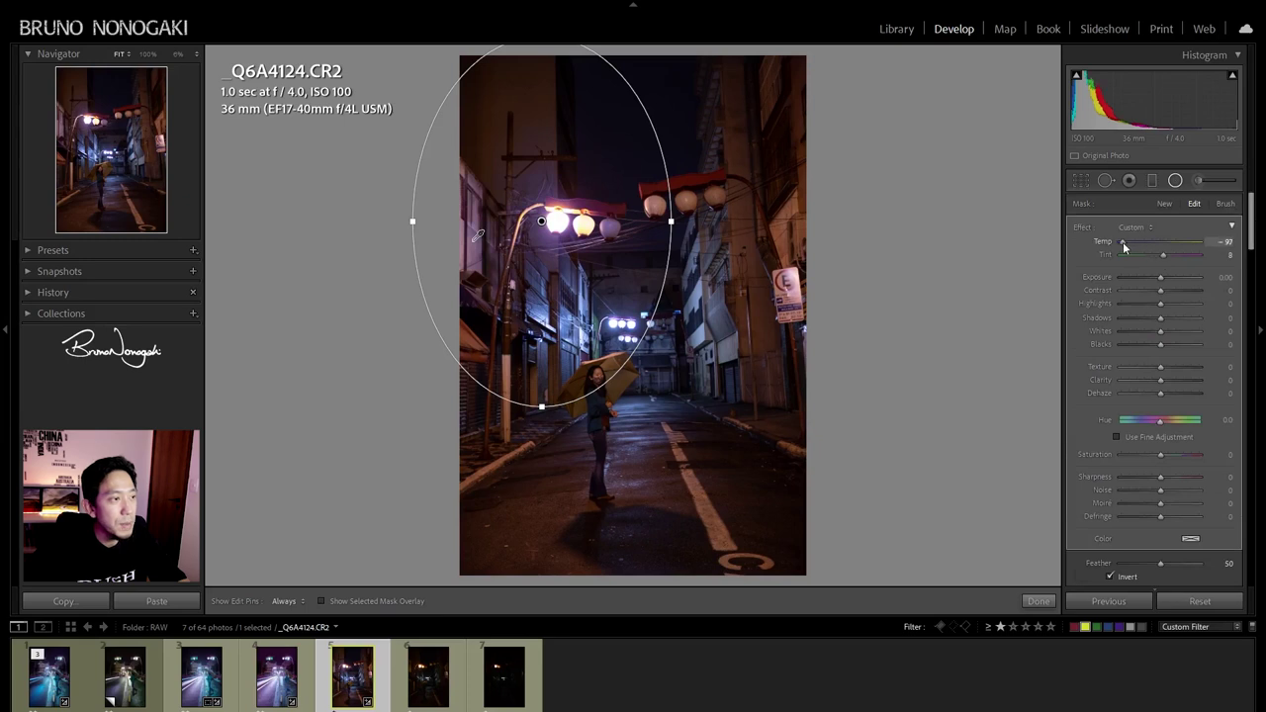
left_click_drag(1129, 247, 1132, 247)
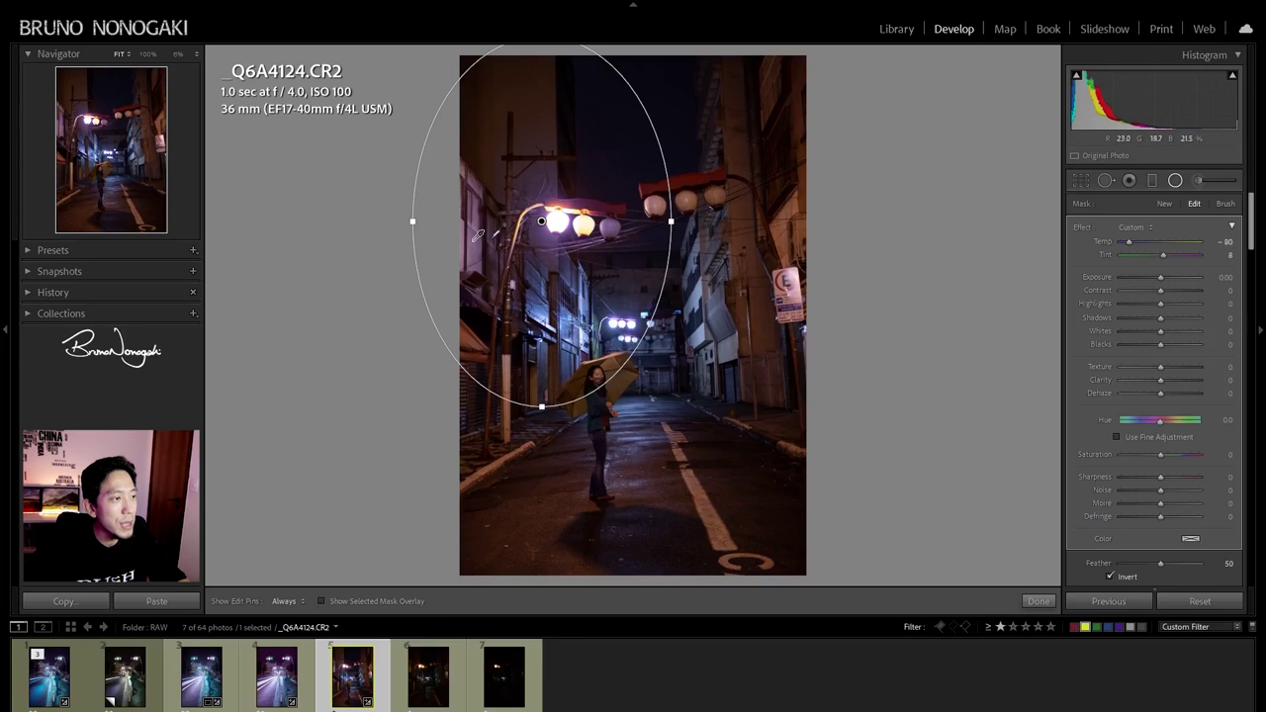
left_click(1175, 180)
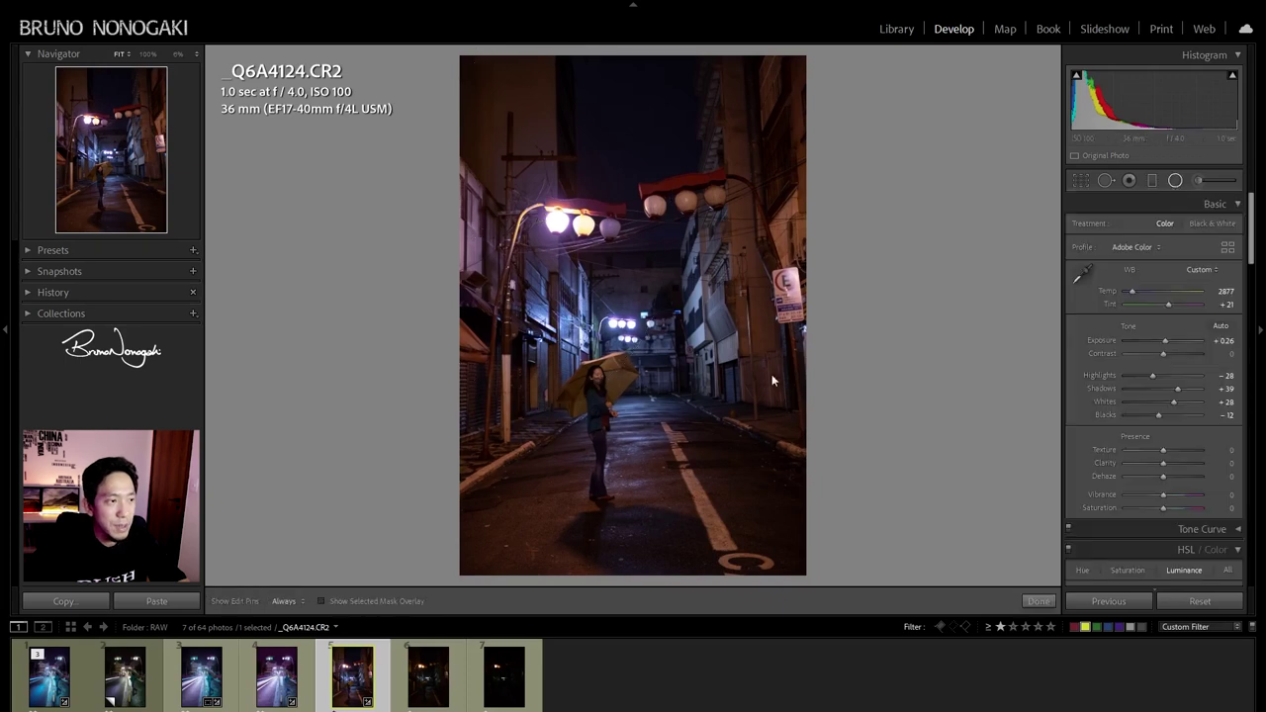
key("shift+m")
Add an inverted radial filter over the road with Temp -55, Exposure 0.77 and Tint -24
left_click_drag(636, 482, 915, 603)
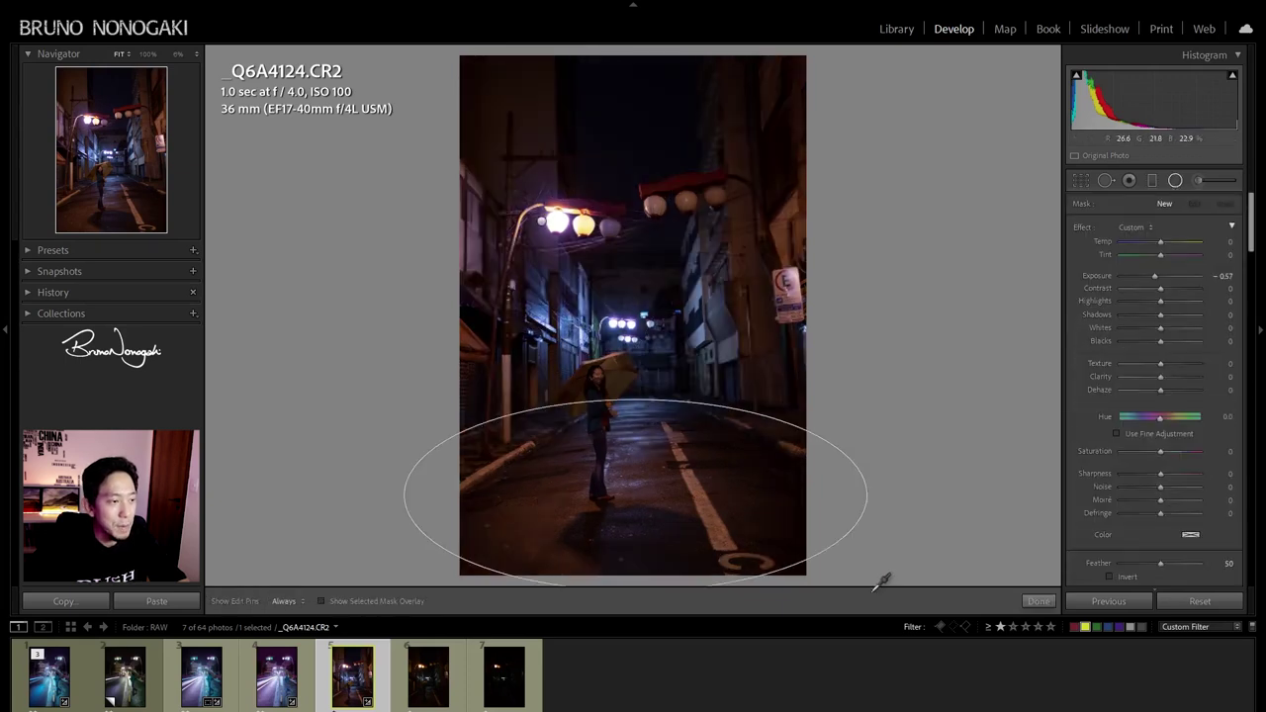
left_click_drag(636, 494, 637, 517)
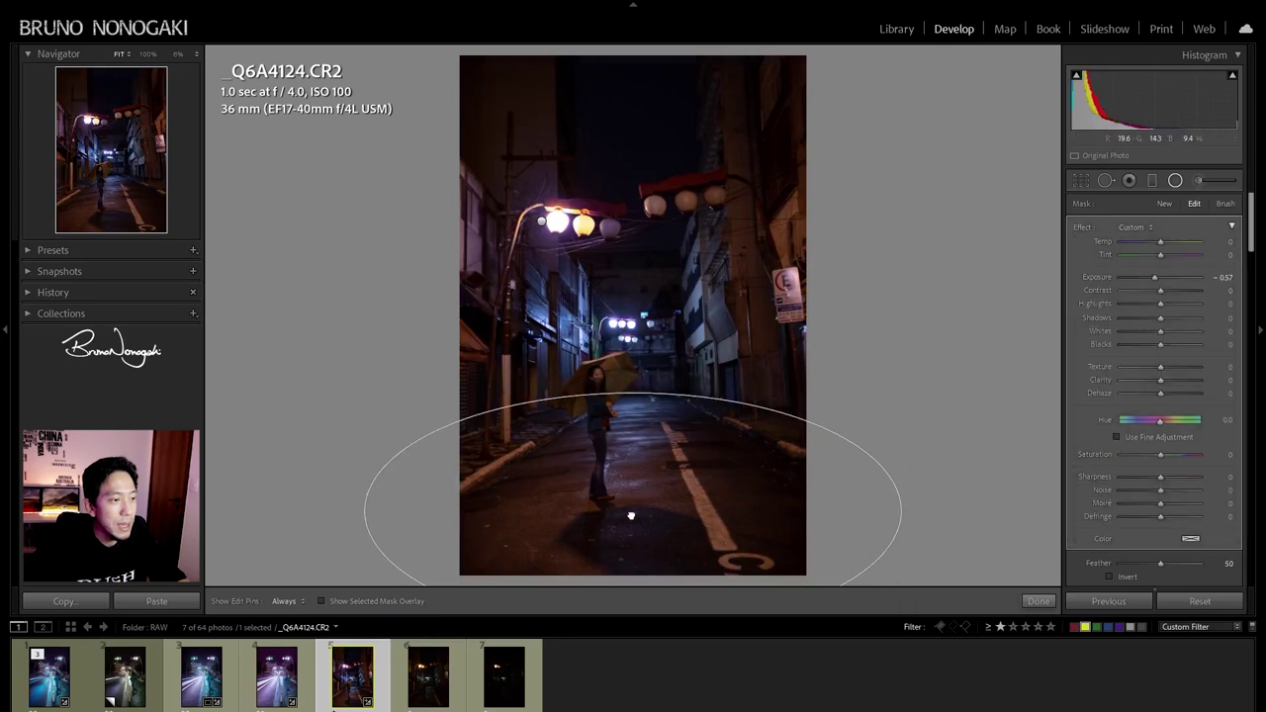
double_click(1086, 224)
left_click_drag(1162, 240, 1148, 241)
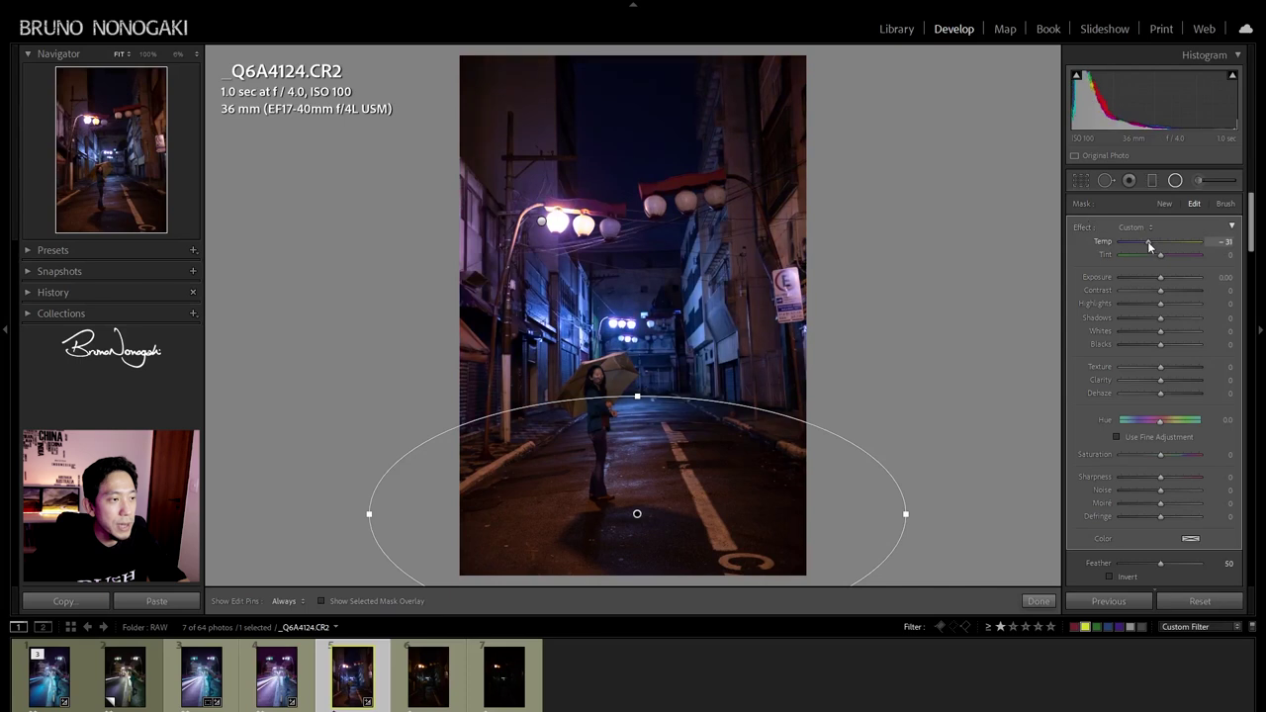
left_click(1123, 578)
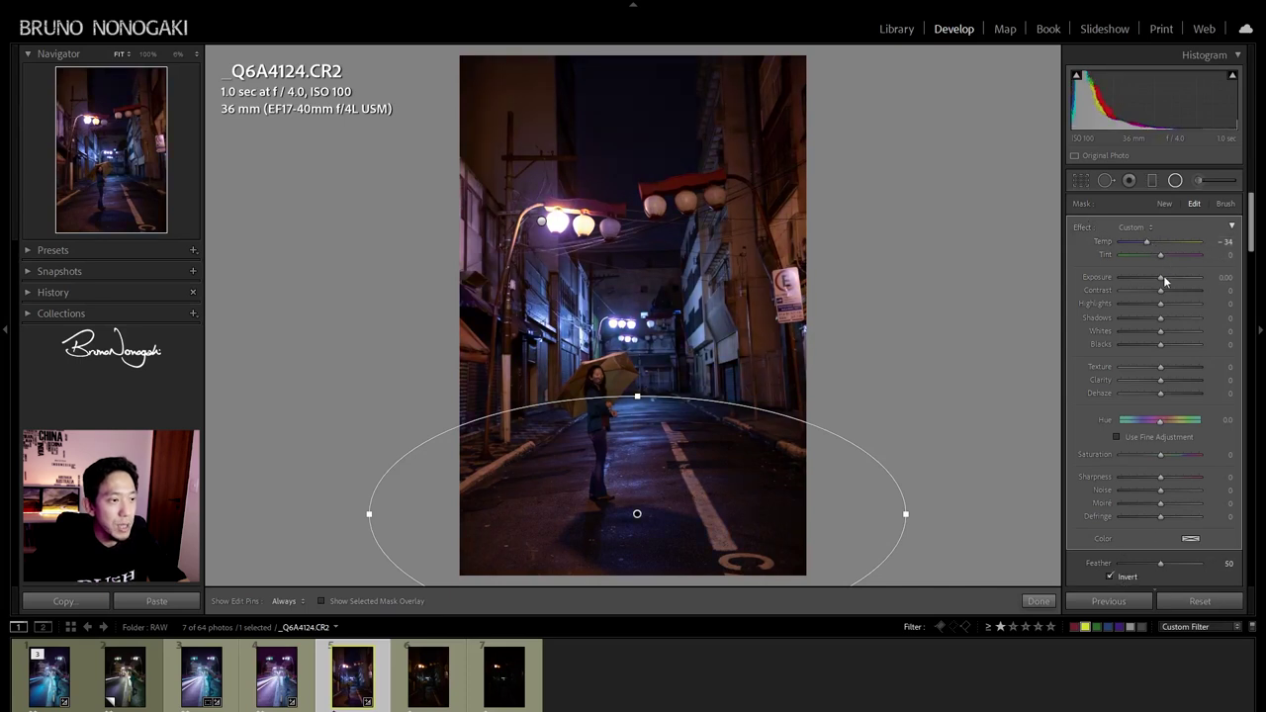
mouse_move(1163, 277)
left_mouse_down()
mouse_move(1138, 241)
mouse_move(1156, 255)
left_mouse_up()
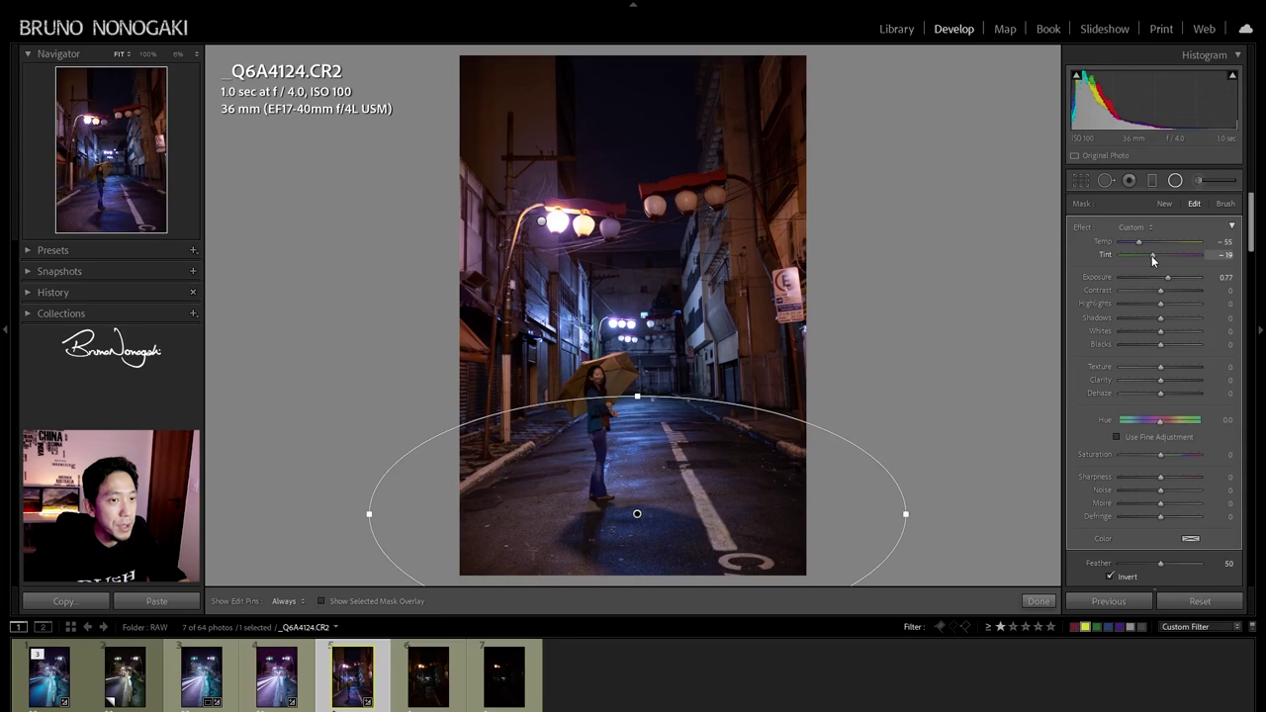
left_click_drag(1152, 255, 1150, 255)
key("ctrl+z")
Shift the left lamp filter's tint to -16
left_click(541, 219)
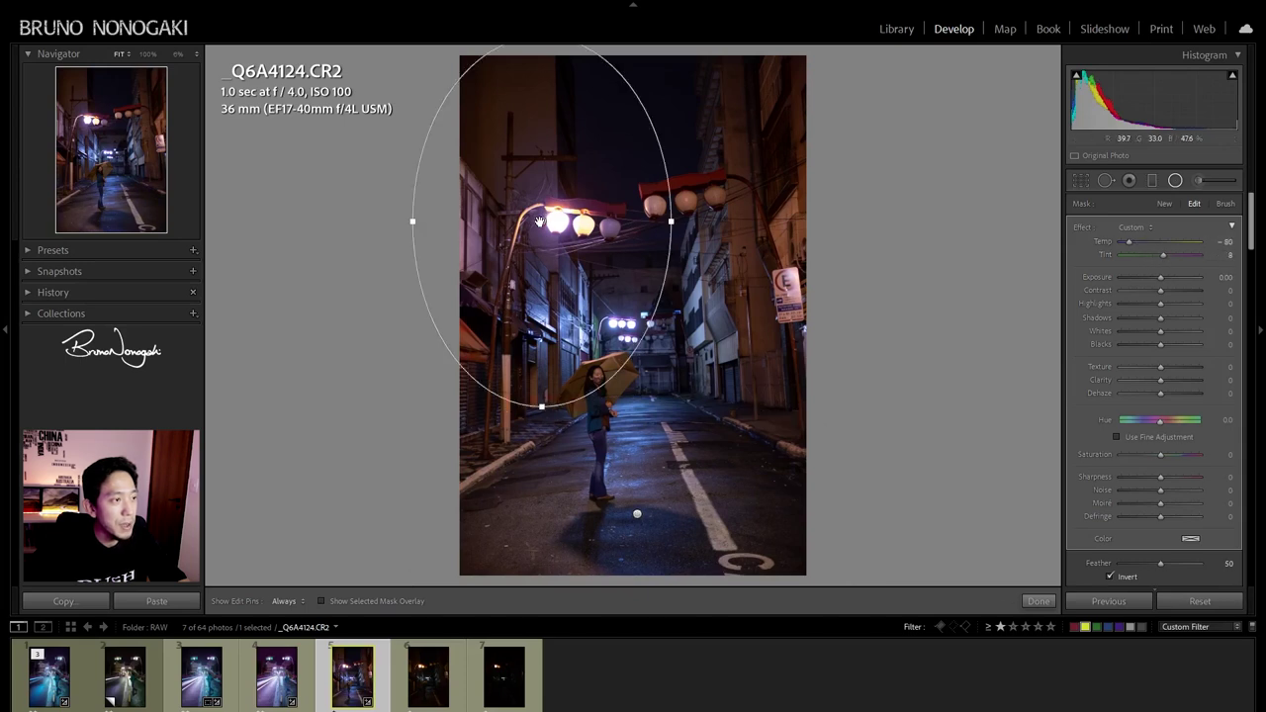
left_click_drag(1162, 255, 1153, 255)
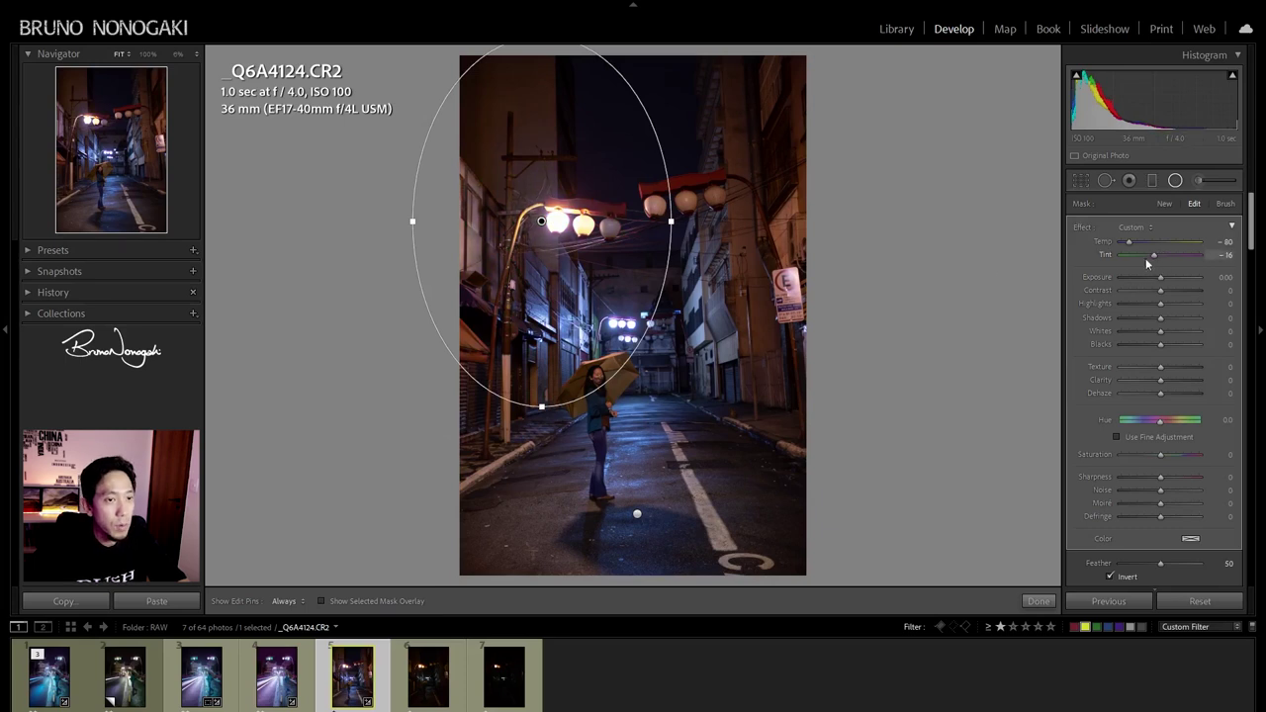
key("shift+m")
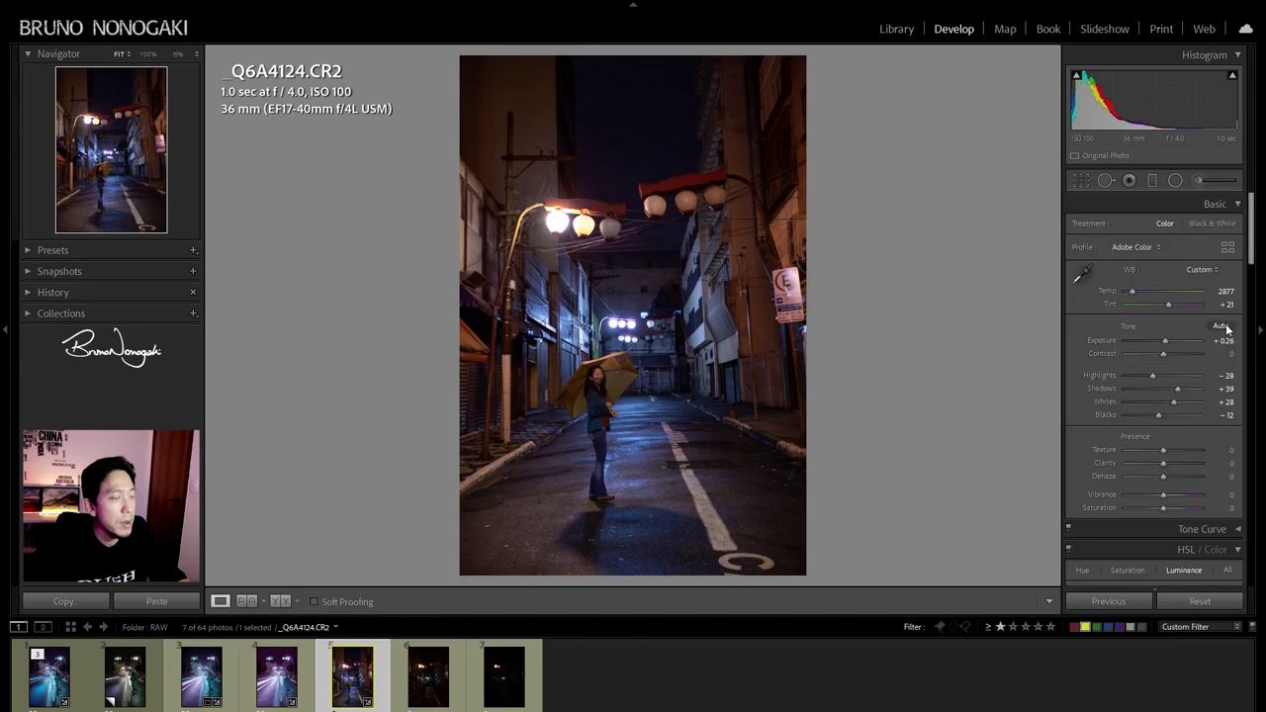
Set HSL hues to Blue -33, Purple -42 and Orange -37
left_click_drag(1256, 224, 1255, 287)
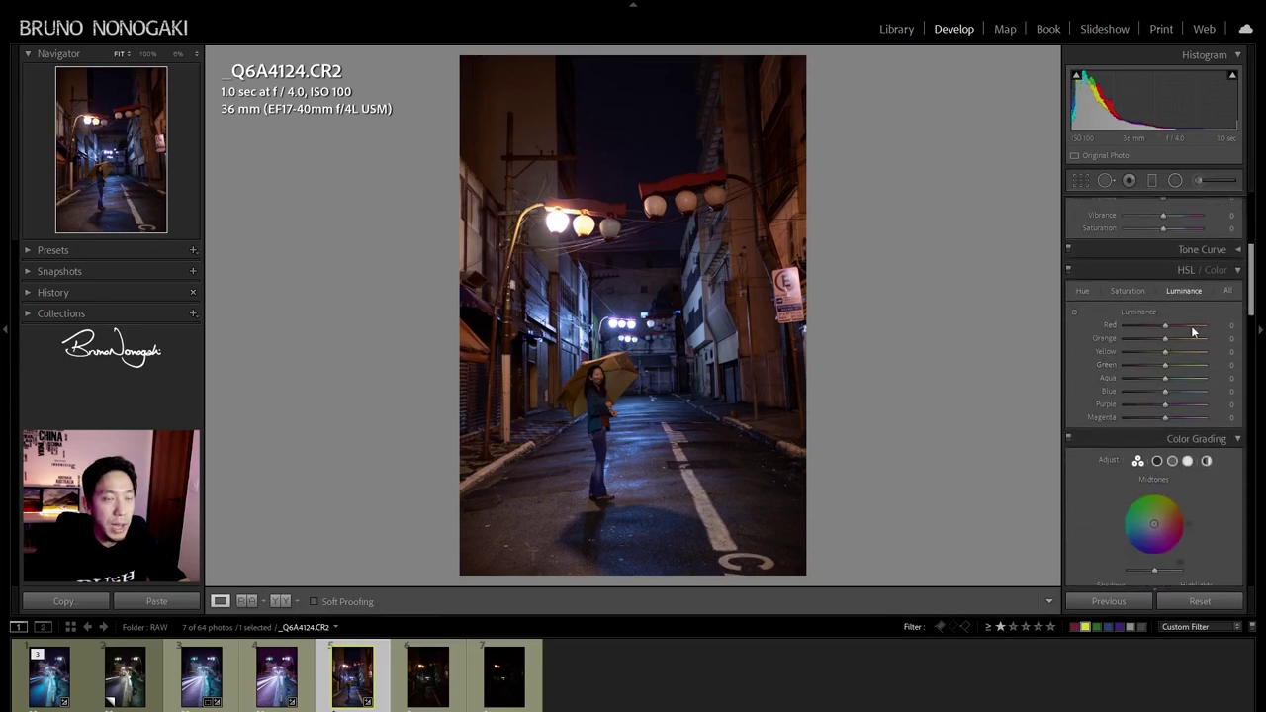
left_click(1083, 292)
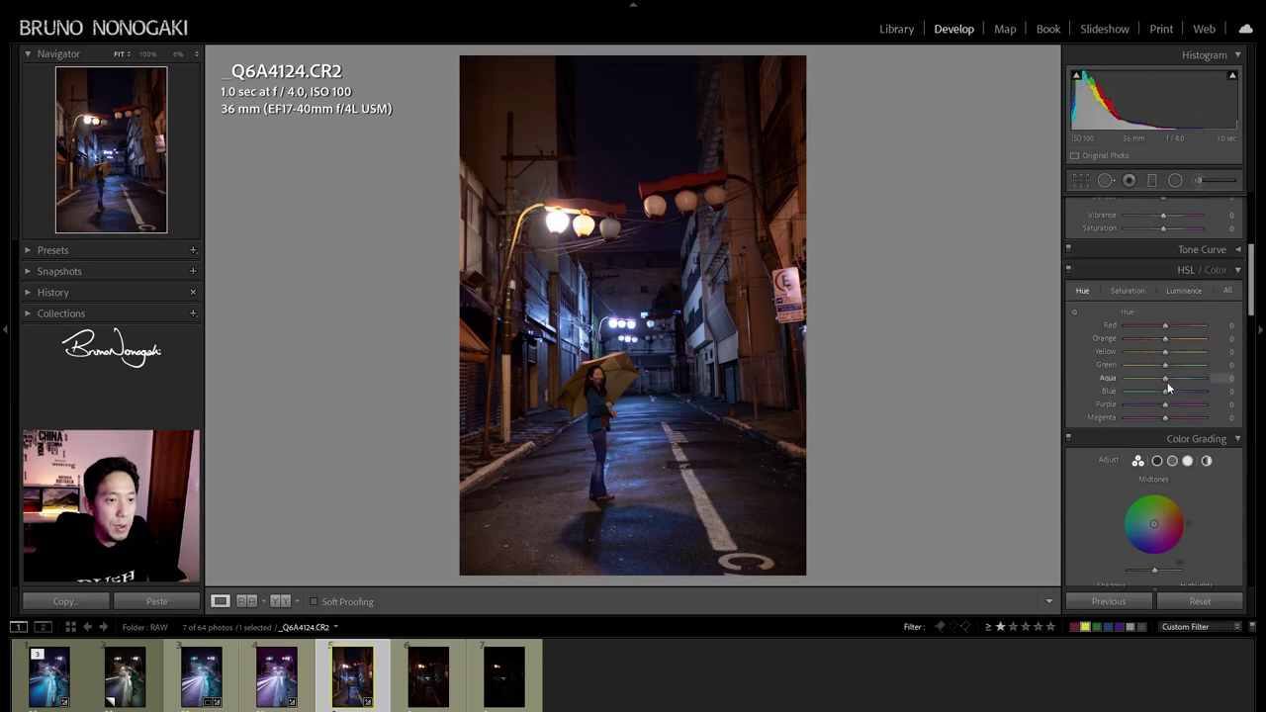
left_click_drag(1169, 390, 1152, 396)
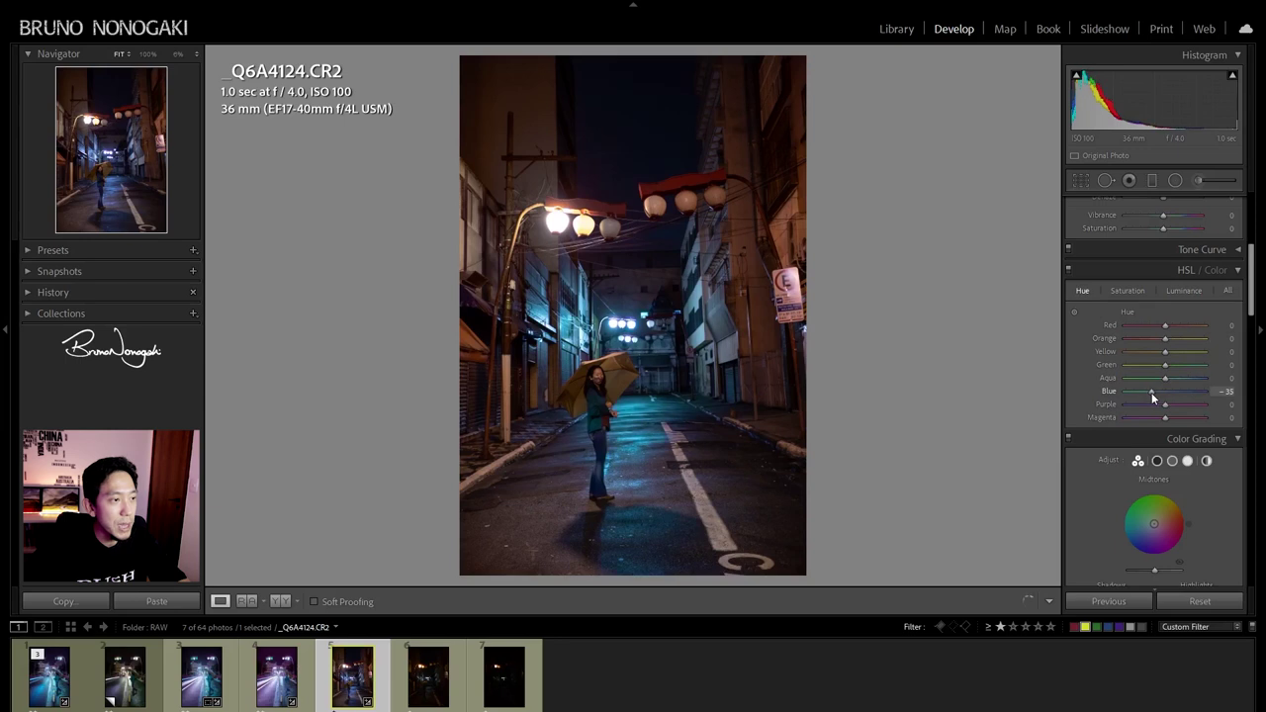
left_click_drag(1166, 406, 1160, 405)
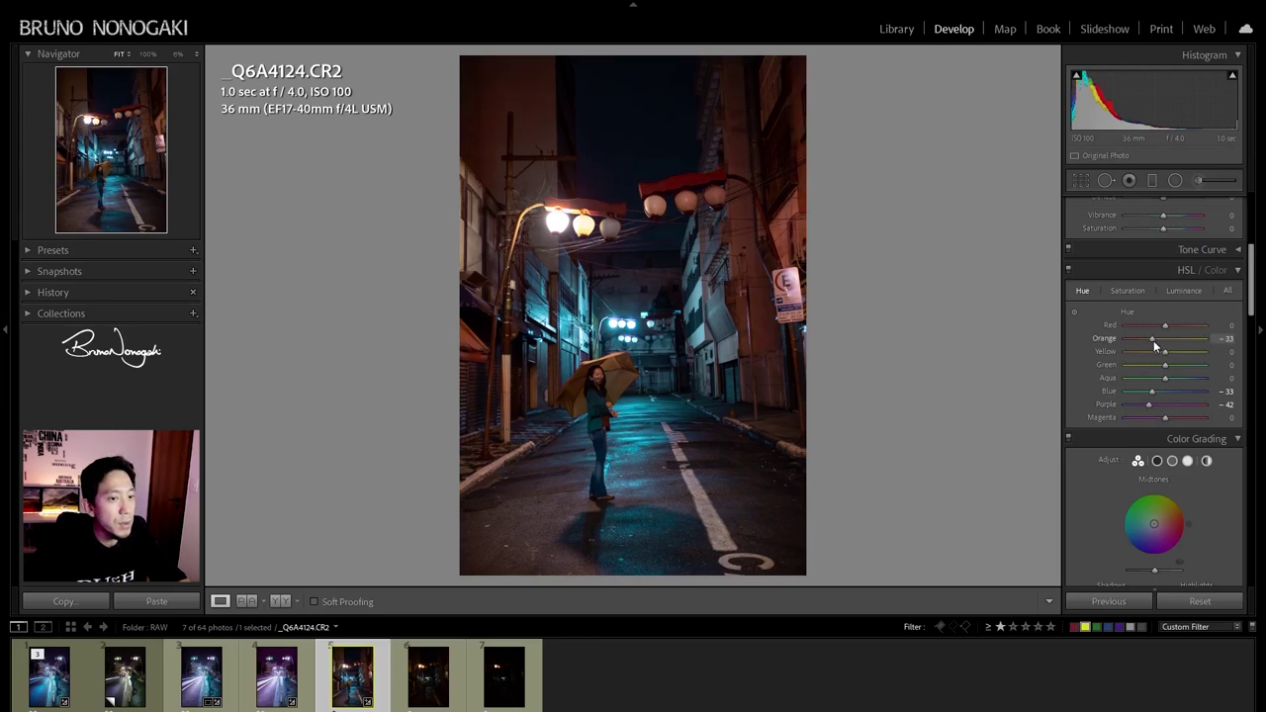
left_click_drag(1153, 339, 1151, 338)
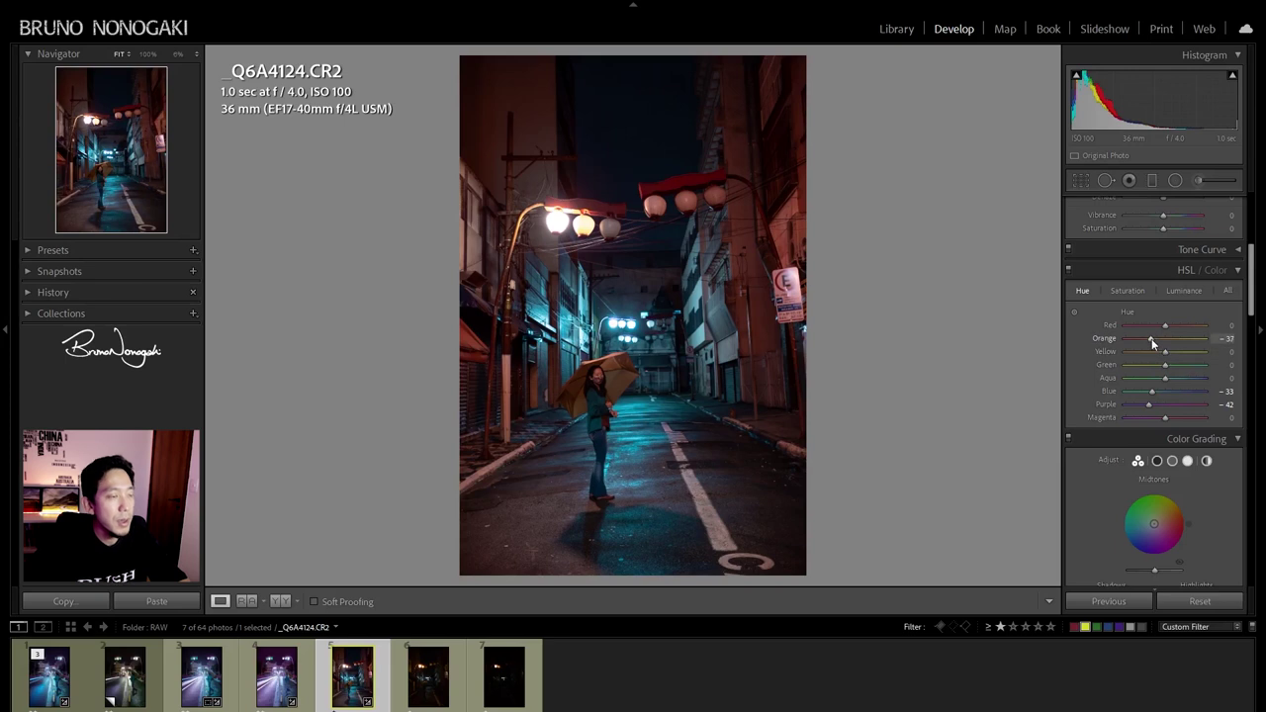
Raise HSL luminance to Aqua +37, Blue +28 and Purple +35
left_click(1174, 290)
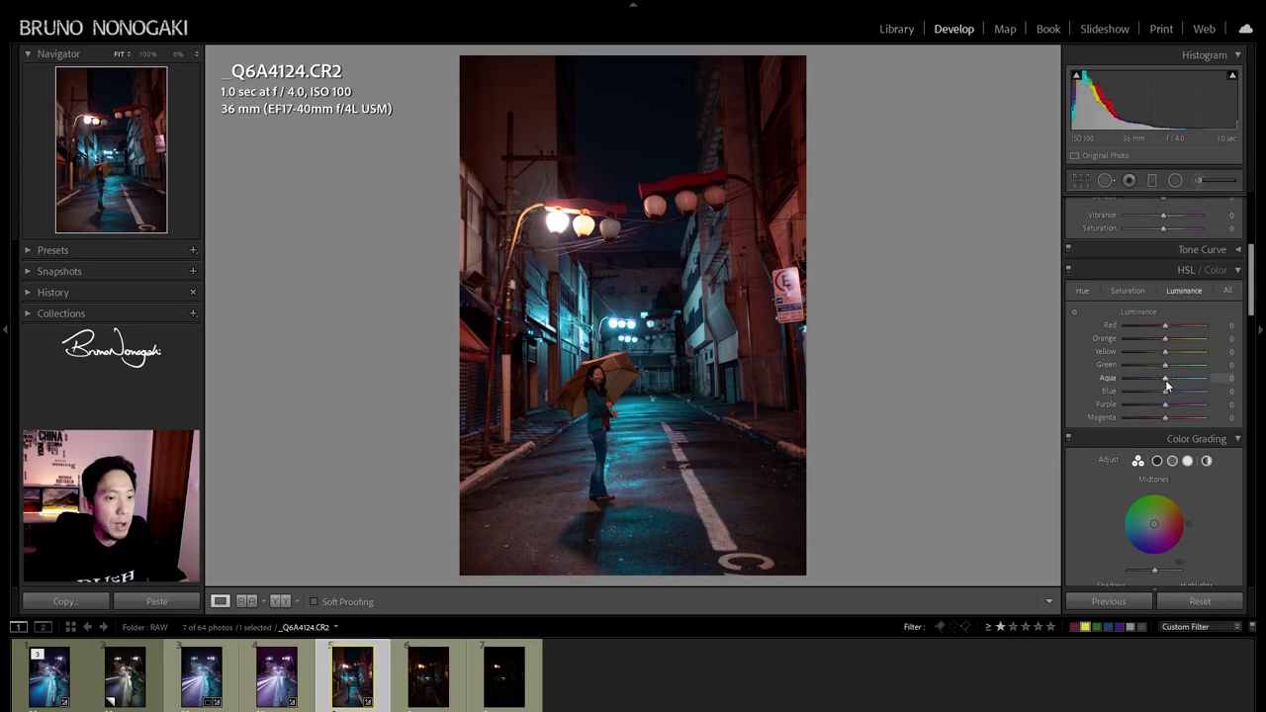
mouse_move(1167, 392)
left_mouse_down()
mouse_move(1185, 394)
mouse_move(1179, 378)
mouse_move(1183, 406)
left_mouse_up()
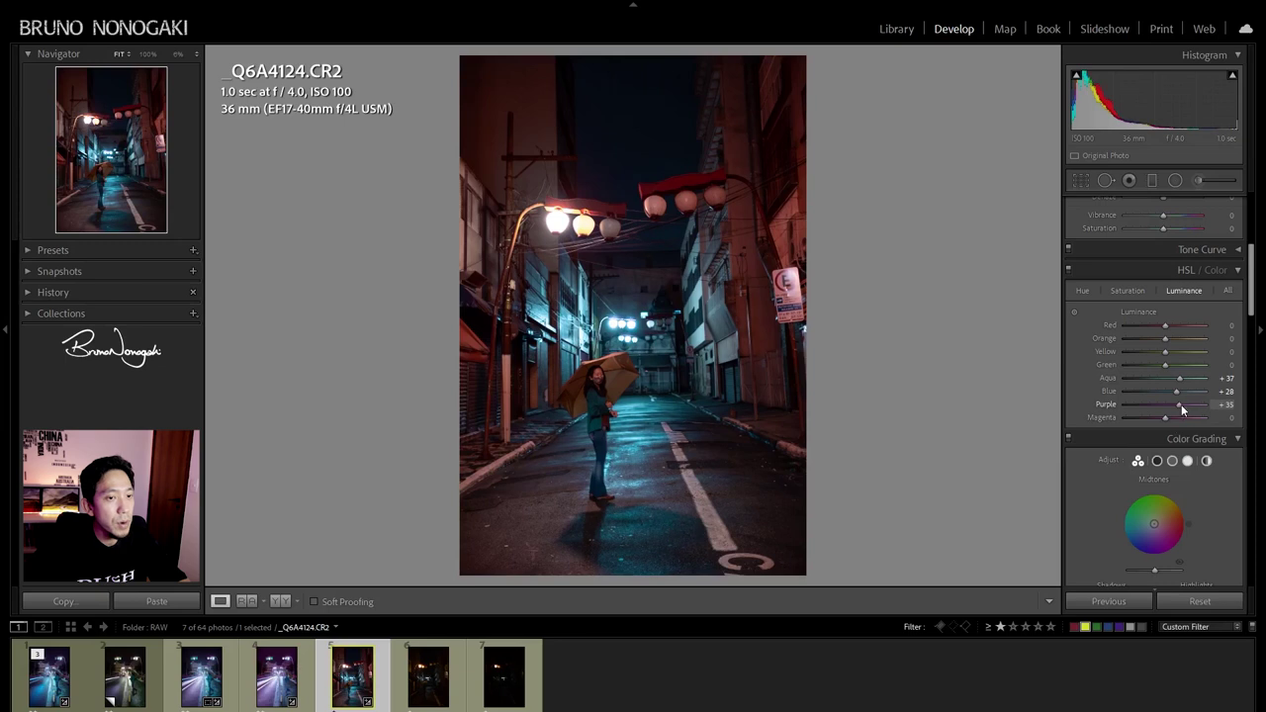
left_click_drag(1254, 282, 1254, 319)
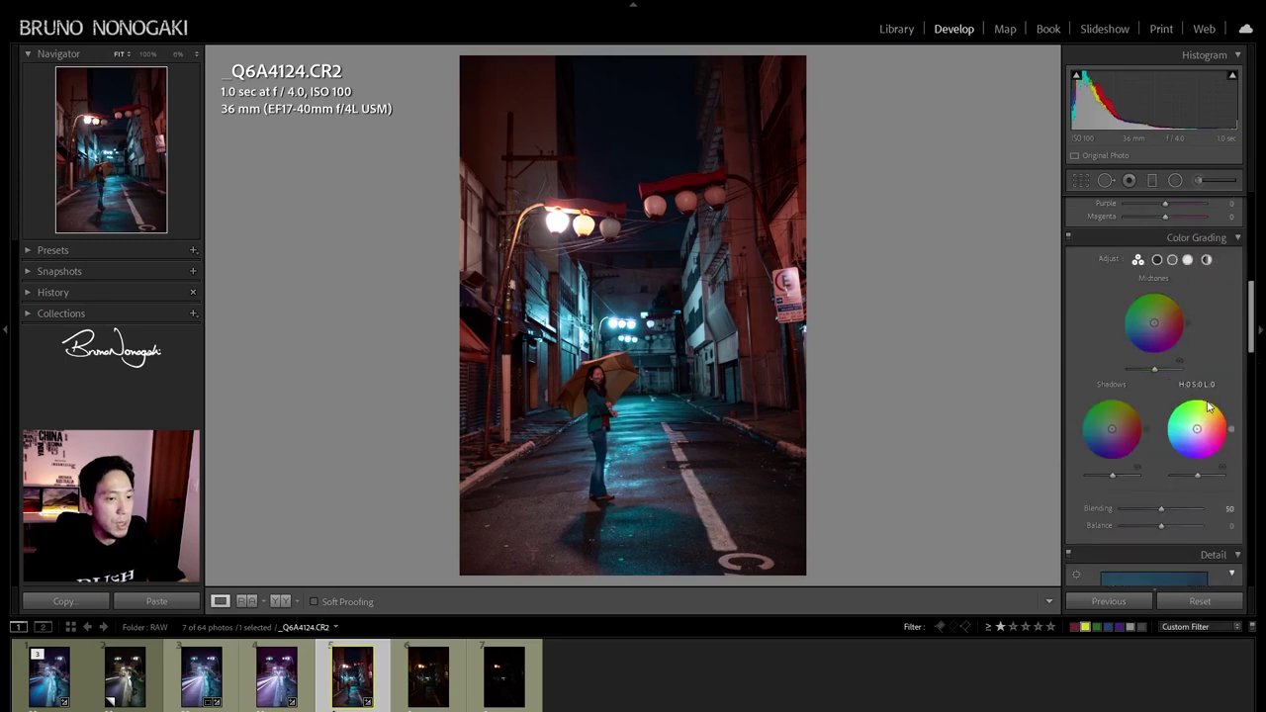
Color-grade the shadows cyan-blue and the highlights pink
left_click(1082, 446)
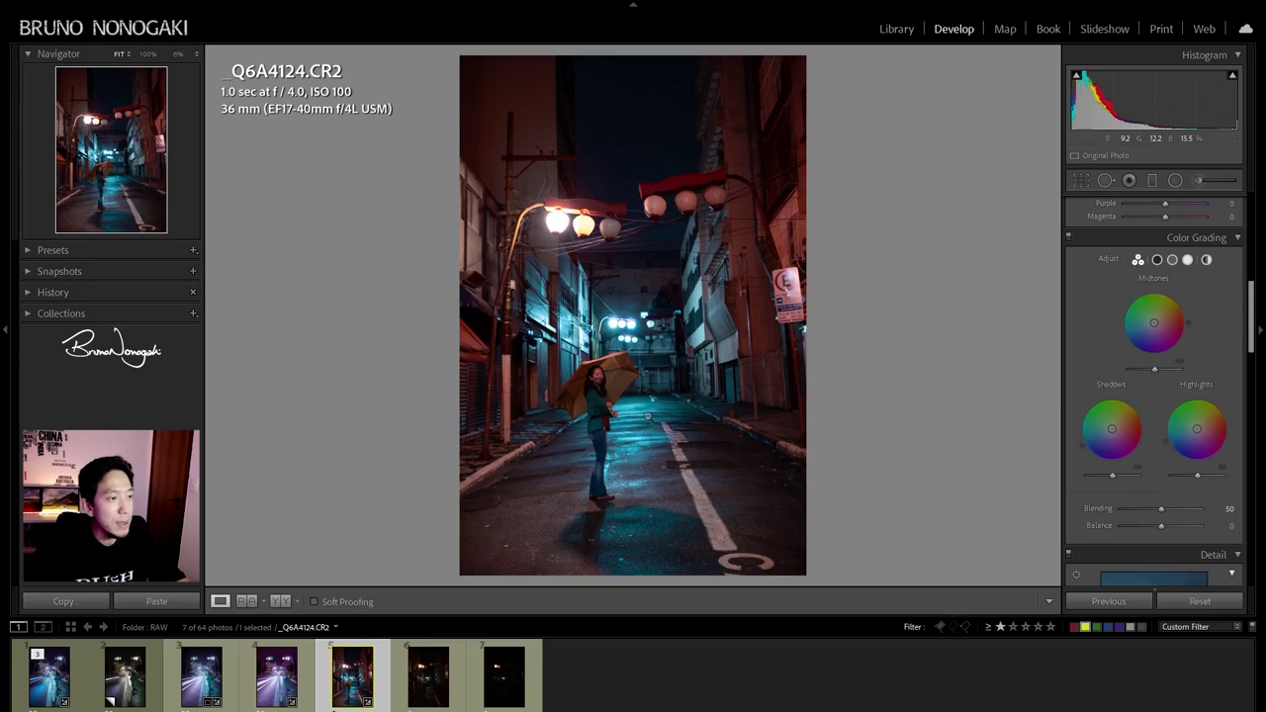
left_click_drag(1112, 437, 1099, 435)
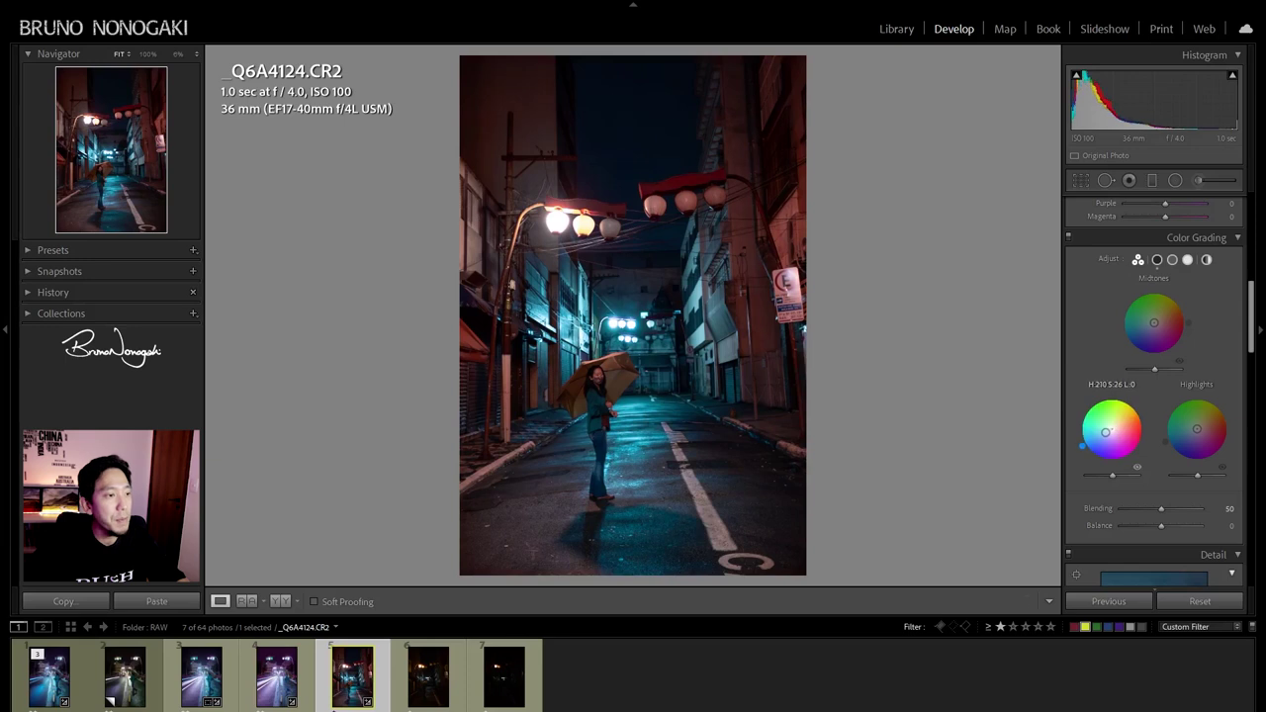
left_click_drag(1099, 435, 1103, 432)
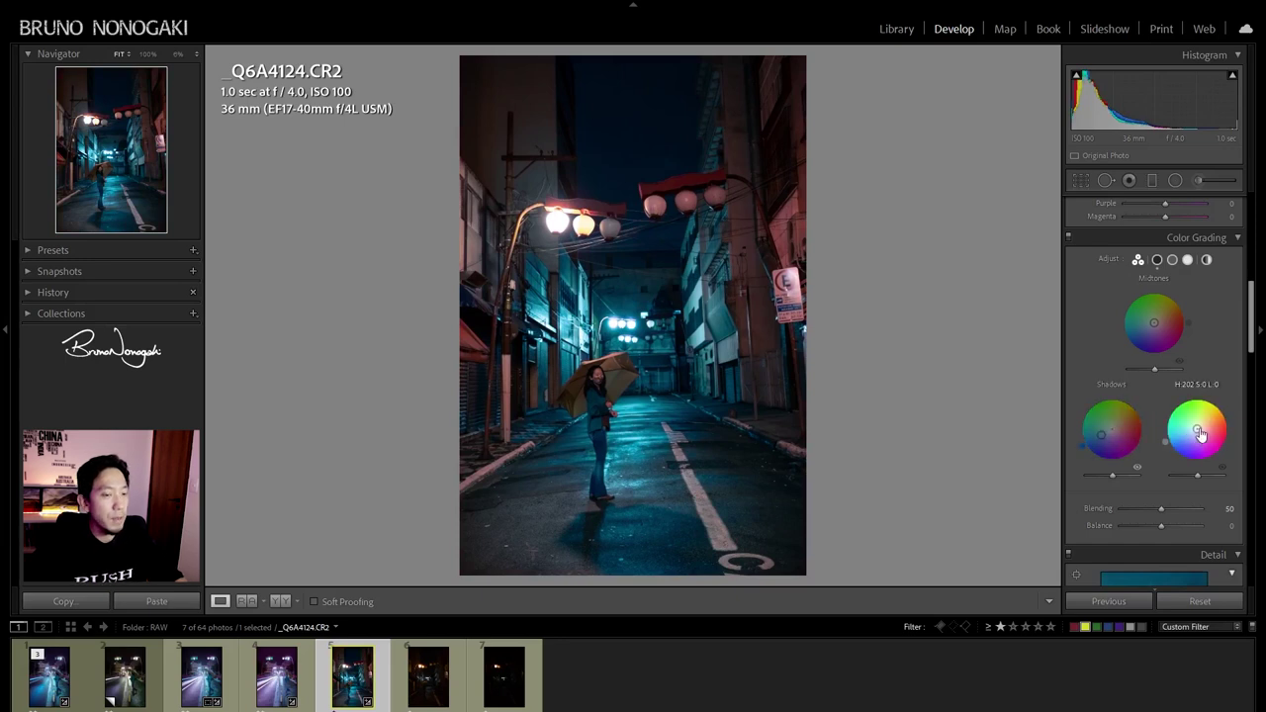
left_click_drag(1199, 435, 1210, 438)
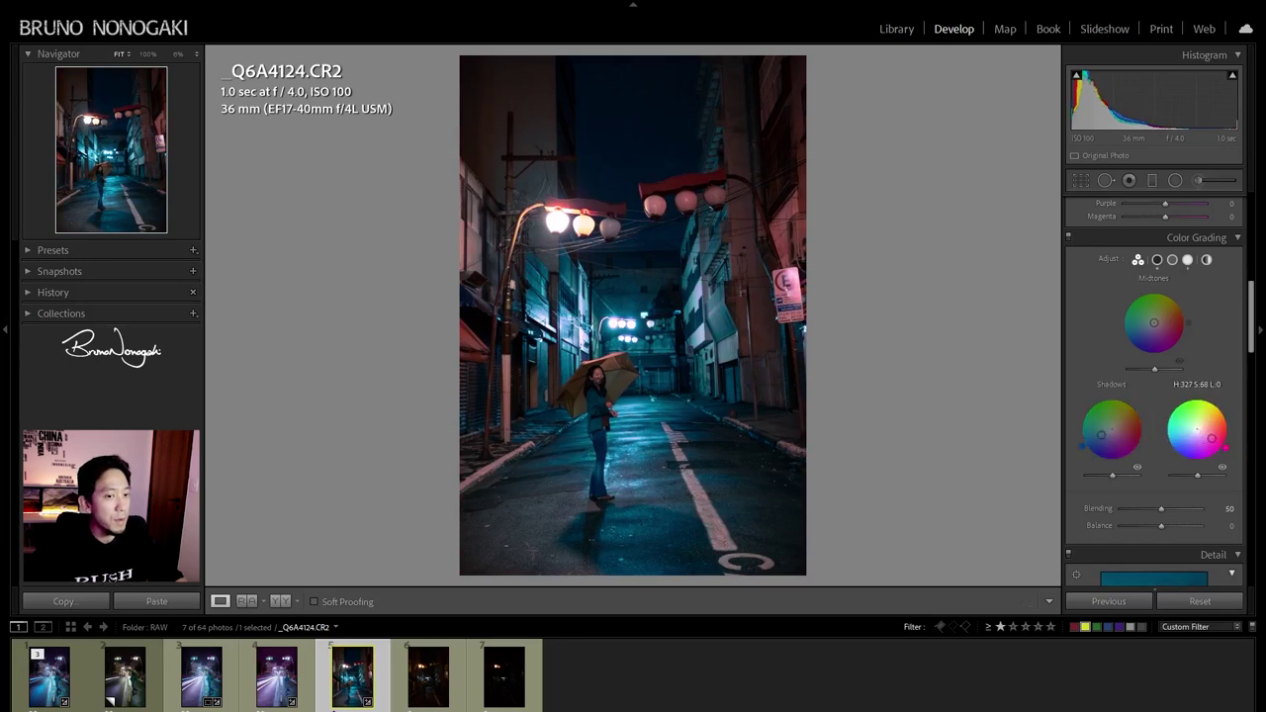
left_click_drag(1210, 439, 1204, 435)
Tint the midtones yellow-green and raise sharpening Masking to 89
left_click_drag(1154, 323, 1156, 307)
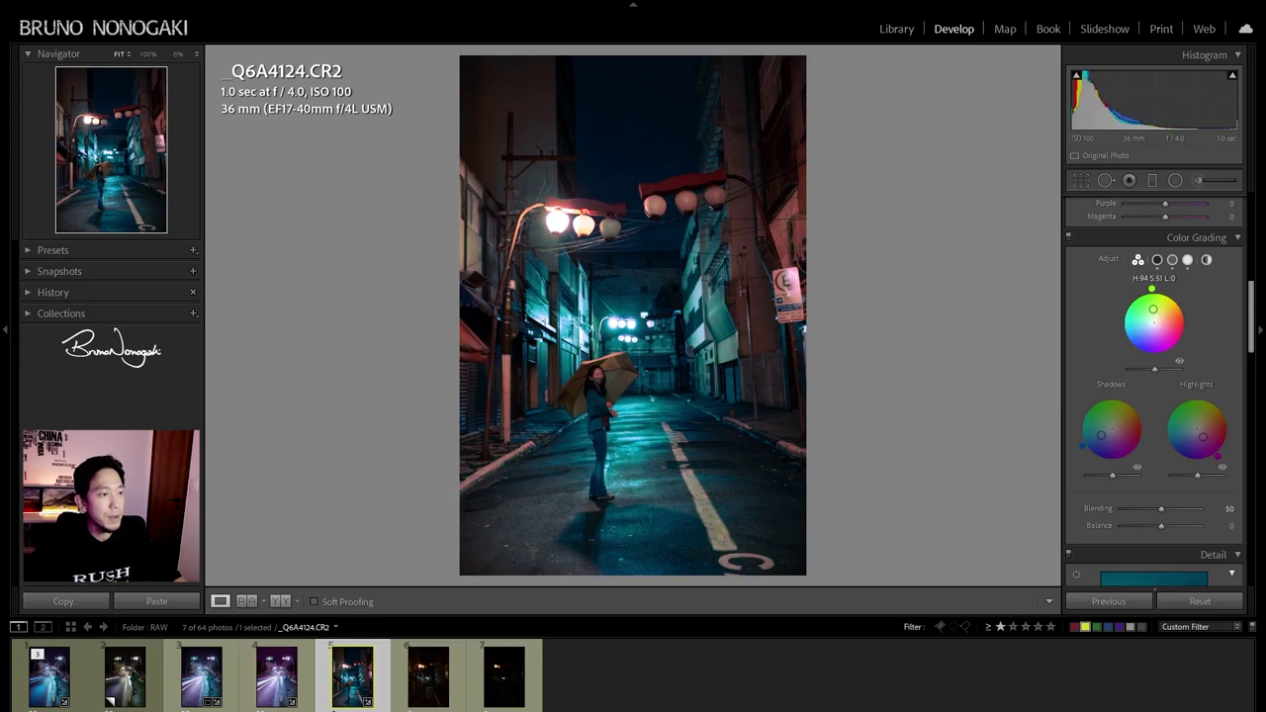
left_click_drag(1157, 309, 1157, 313)
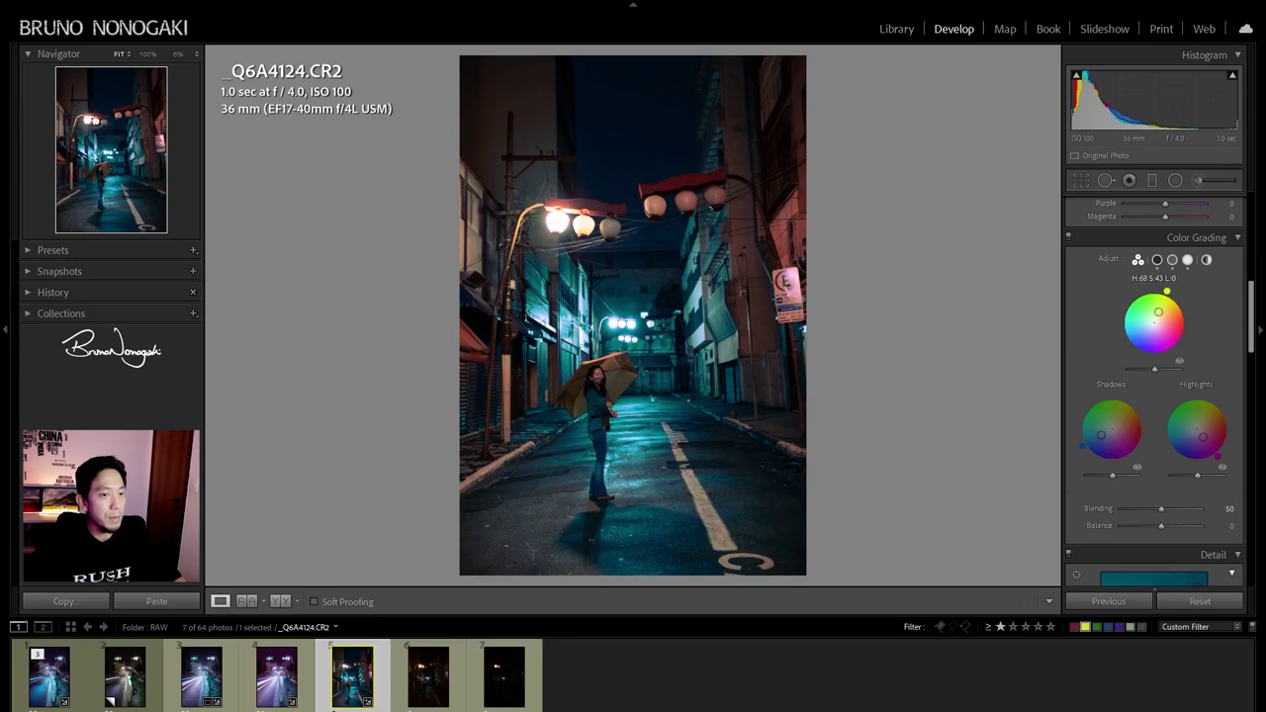
left_click_drag(1157, 310, 1157, 312)
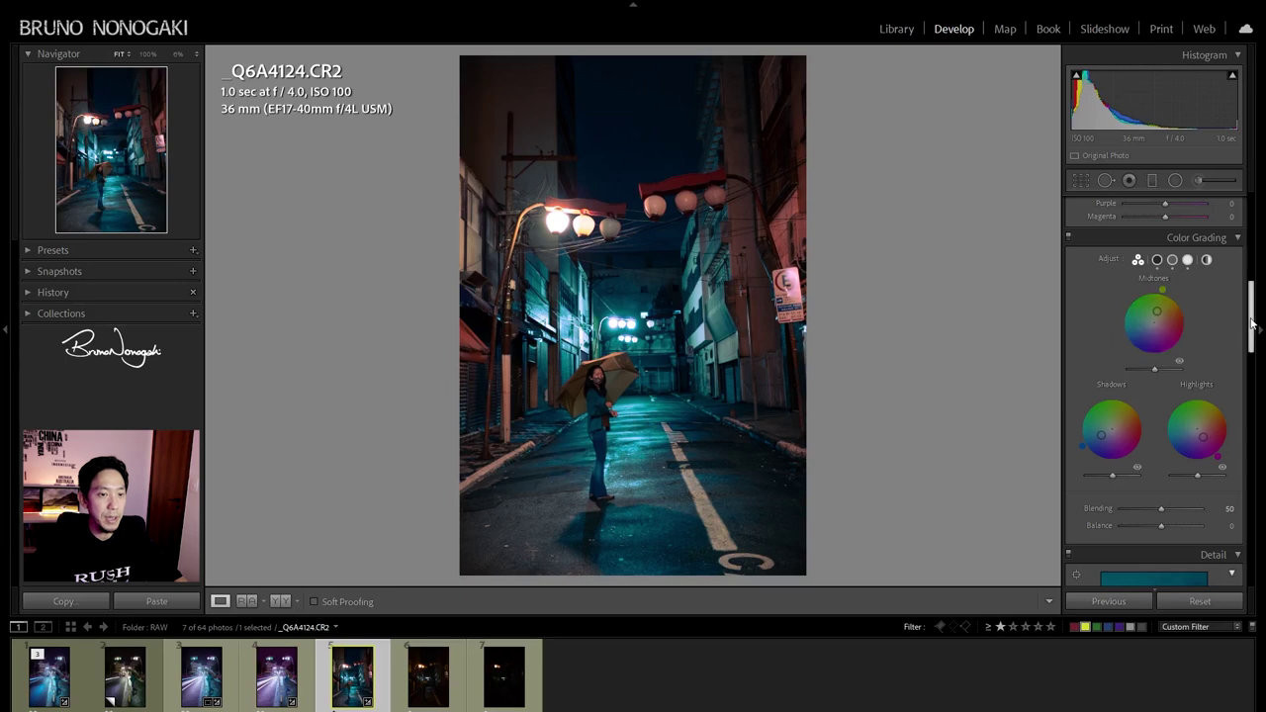
scroll(1122, 401, "down", 5)
left_click_drag(1122, 402, 1191, 410)
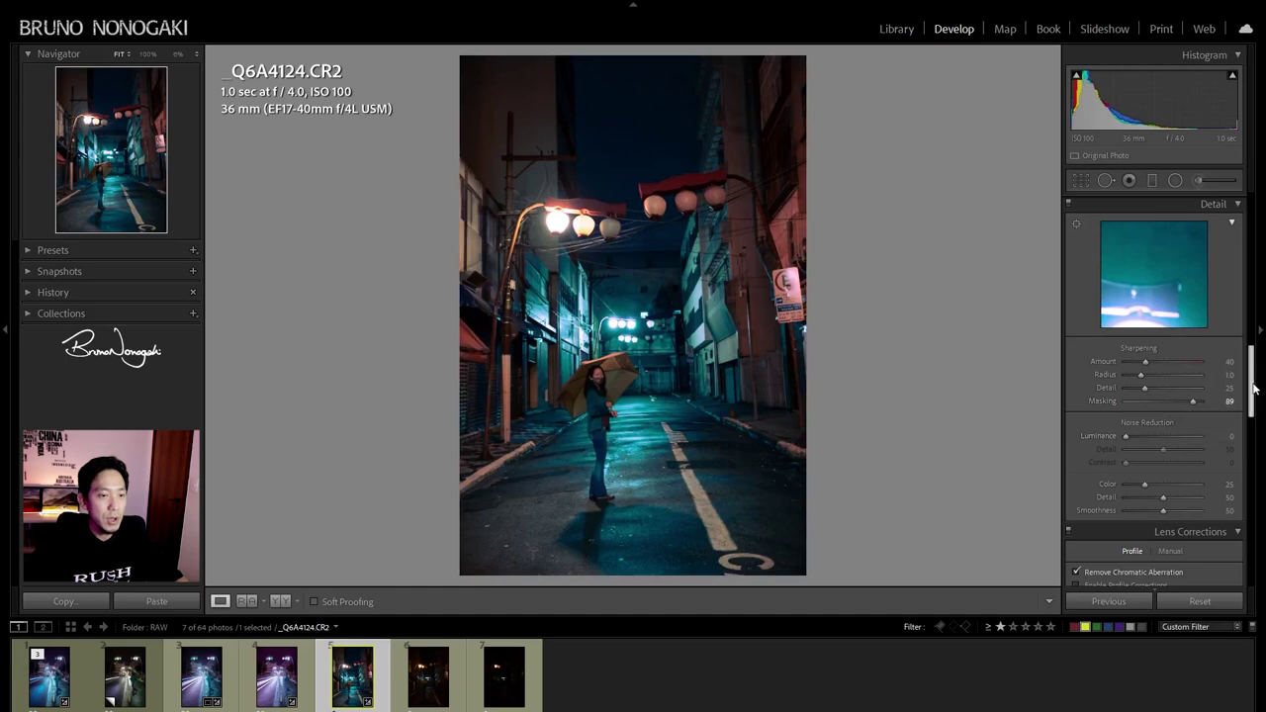
Retune the calibration primaries to Red -72/+25, Green +23/+21 and Blue -19/+12
left_click_drag(1251, 385, 1247, 462)
scroll(1247, 465, "down", 10)
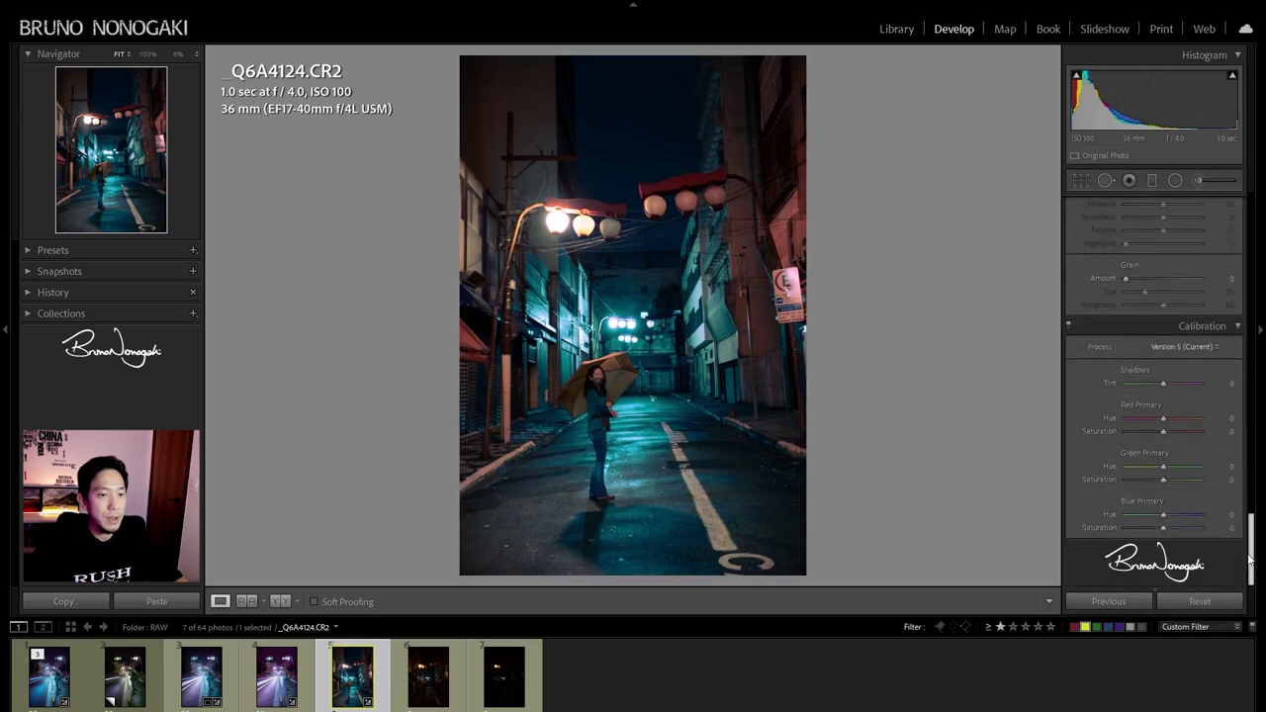
mouse_move(1163, 514)
left_mouse_down()
mouse_move(1142, 515)
mouse_move(1159, 527)
left_mouse_up()
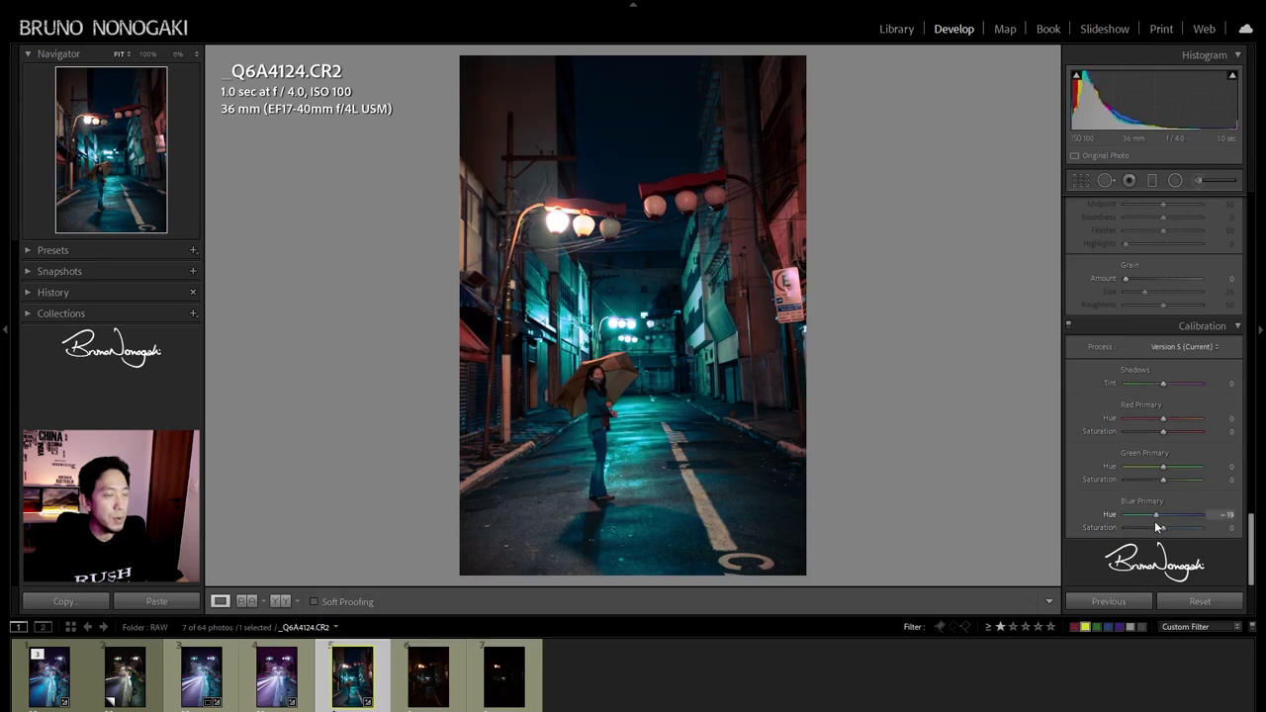
left_click_drag(1160, 527, 1171, 529)
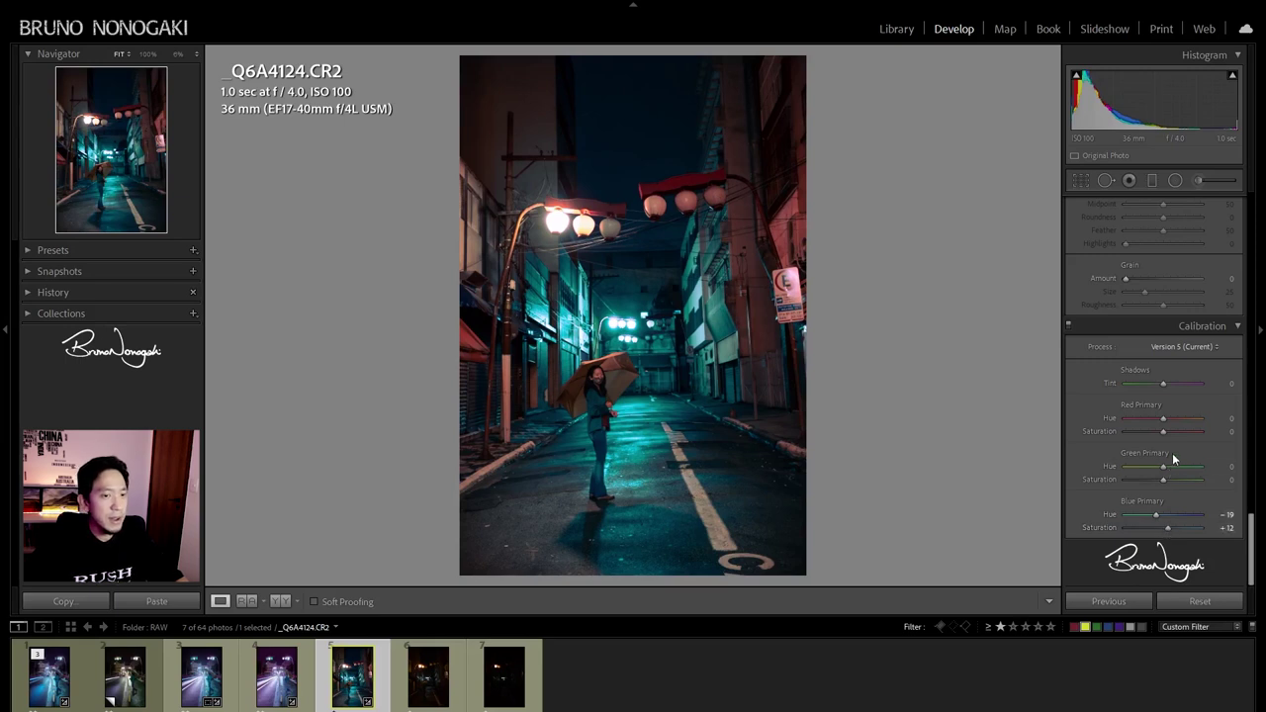
mouse_move(1165, 468)
left_mouse_down()
mouse_move(1187, 482)
mouse_move(1127, 476)
mouse_move(1207, 481)
mouse_move(1144, 485)
mouse_move(1195, 484)
mouse_move(1170, 488)
left_mouse_up()
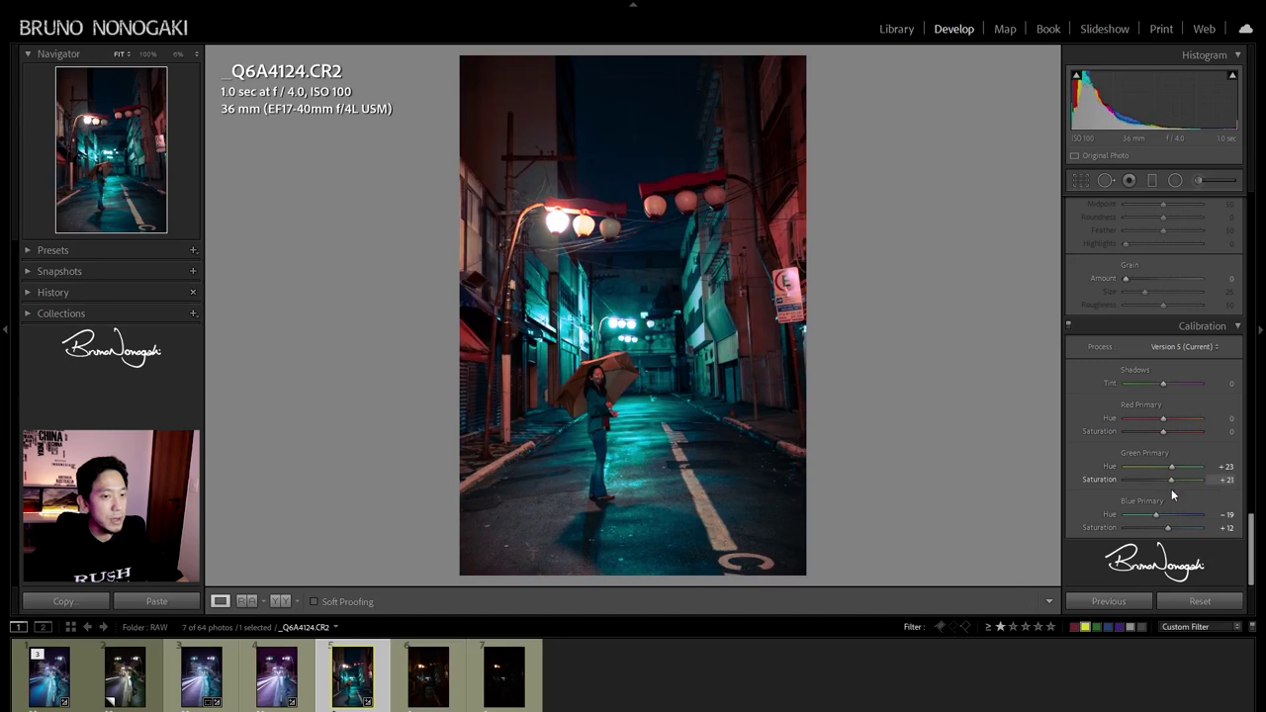
mouse_move(1164, 418)
left_mouse_down()
mouse_move(1145, 417)
mouse_move(1187, 417)
mouse_move(1085, 413)
left_mouse_up()
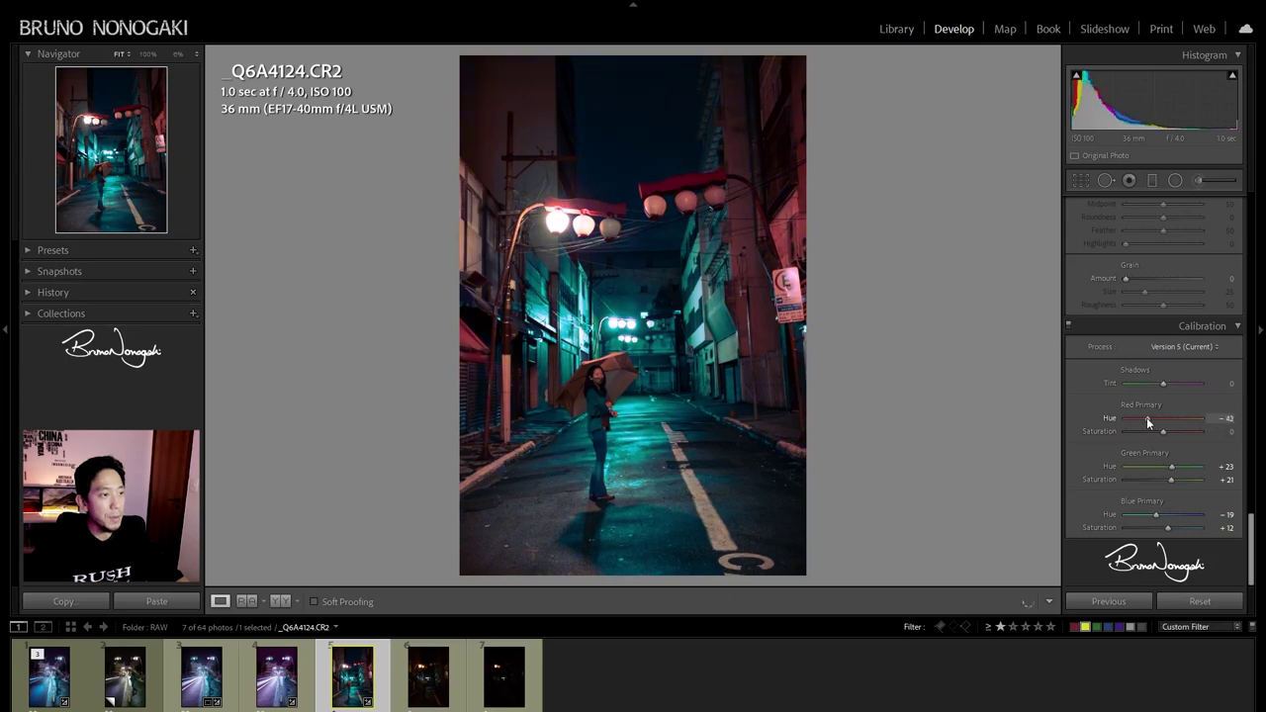
left_click_drag(1117, 419, 1175, 436)
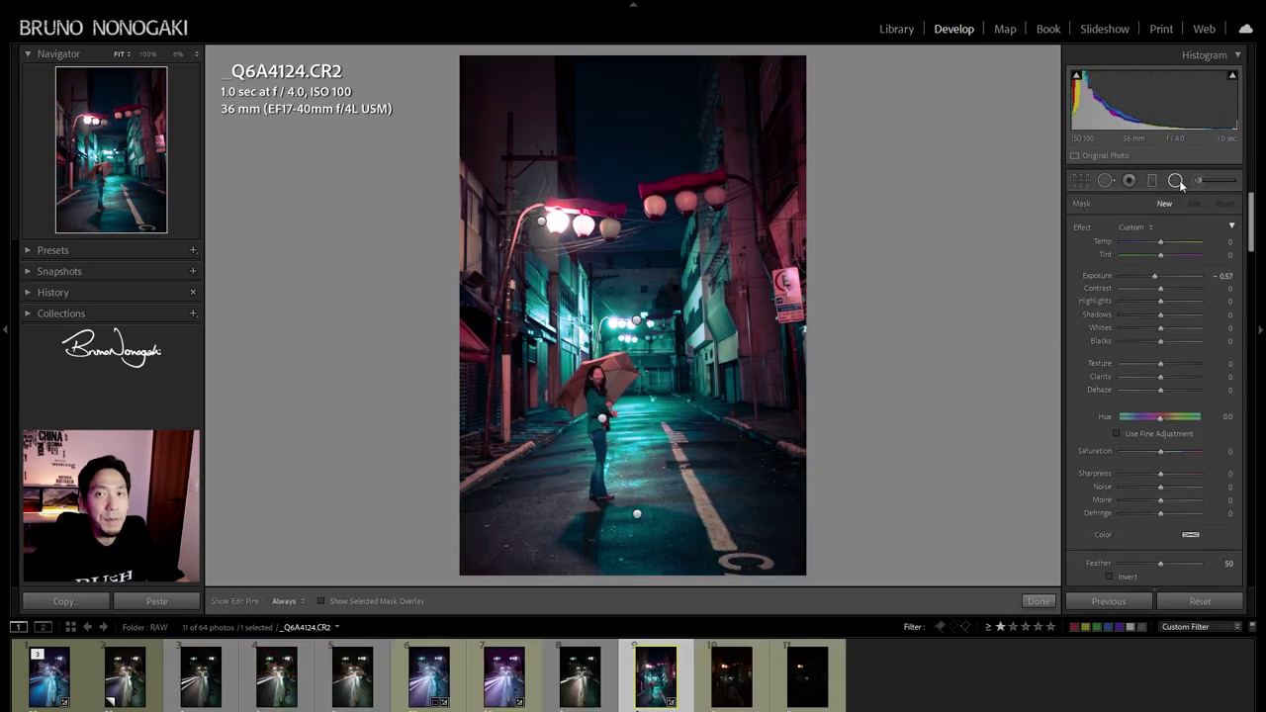
Draw a new radial ellipse around the woman and enlarge it upward over the scene
left_click(1179, 180)
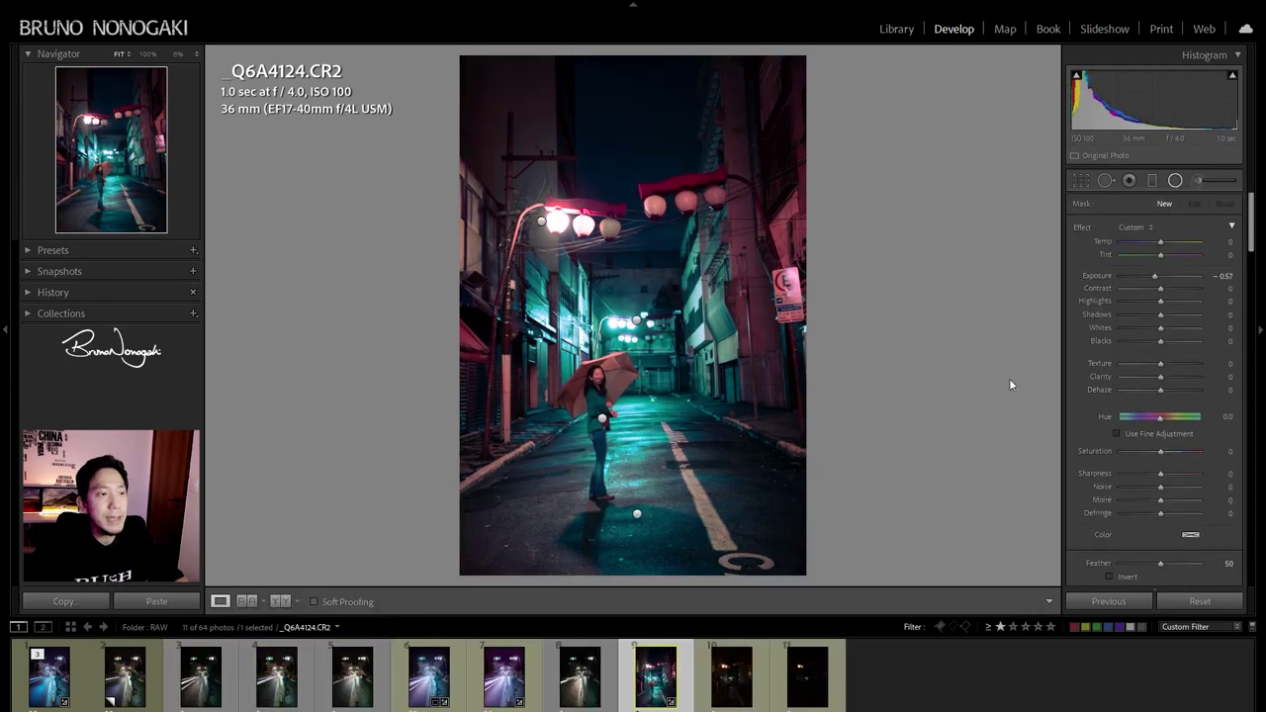
left_click(1175, 179)
mouse_move(639, 388)
left_mouse_down()
mouse_move(747, 436)
mouse_move(921, 559)
left_mouse_up()
left_click_drag(639, 388, 653, 363)
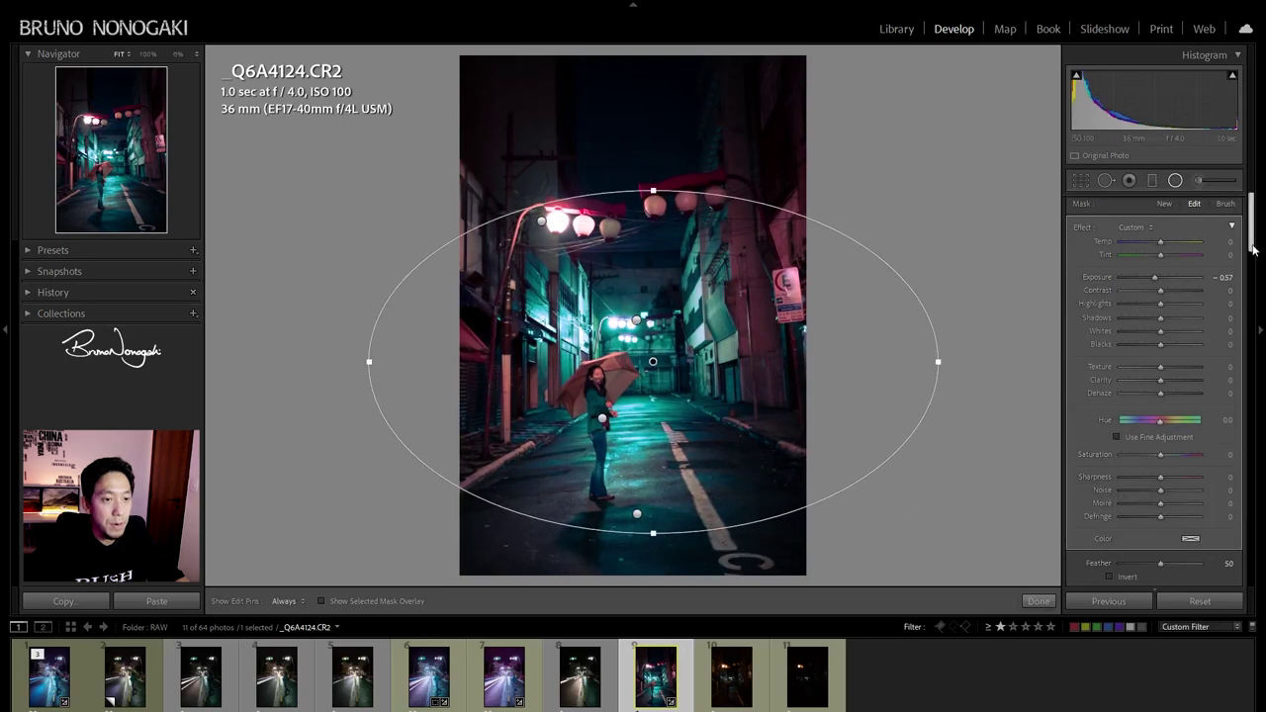
Limit the radial mask by Luminance with range 66 and invert it
left_click_drag(1253, 246, 1253, 280)
left_click(1175, 398)
left_click(1157, 445)
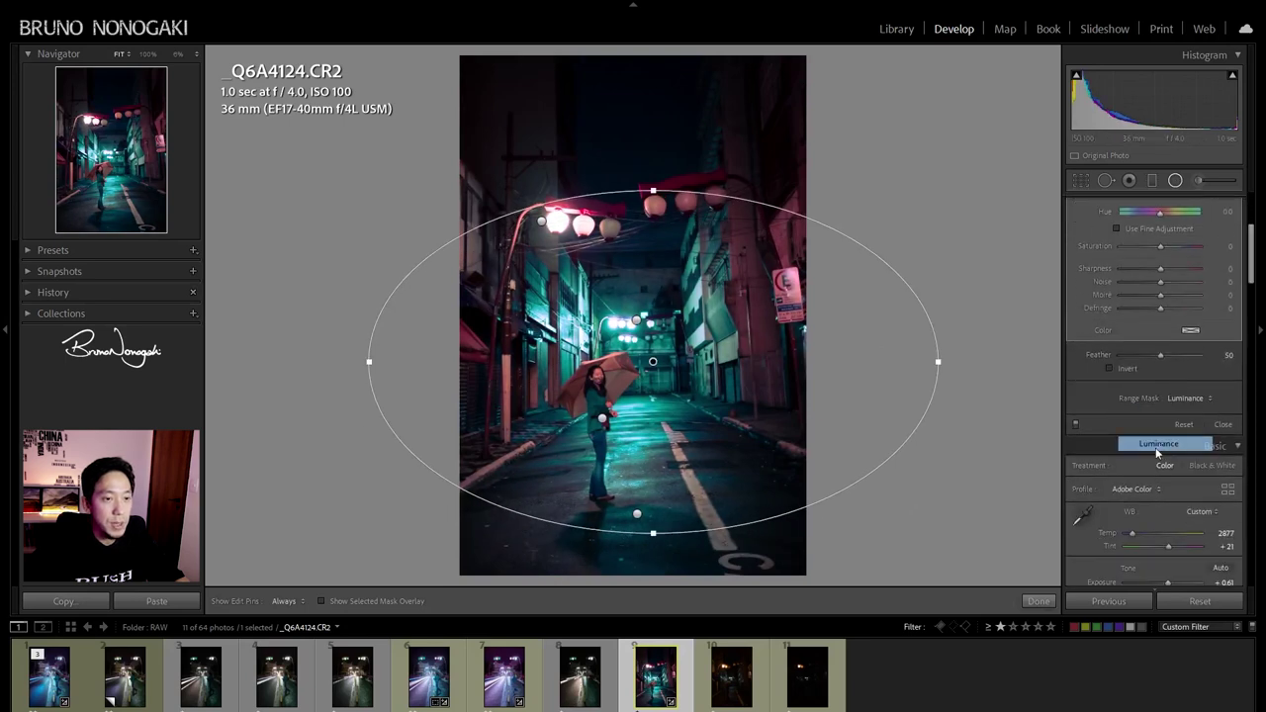
mouse_move(1123, 440)
left_mouse_down()
mouse_move(1181, 438)
mouse_move(1161, 441)
left_mouse_up()
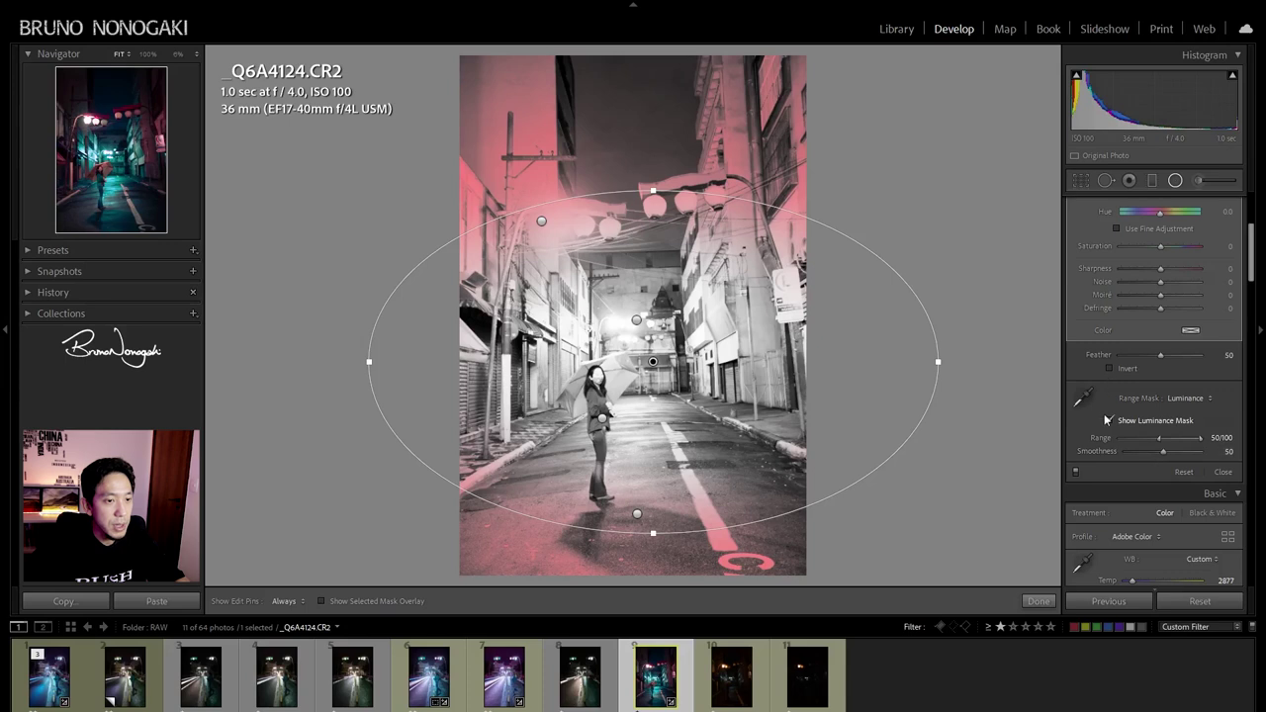
left_click(1109, 368)
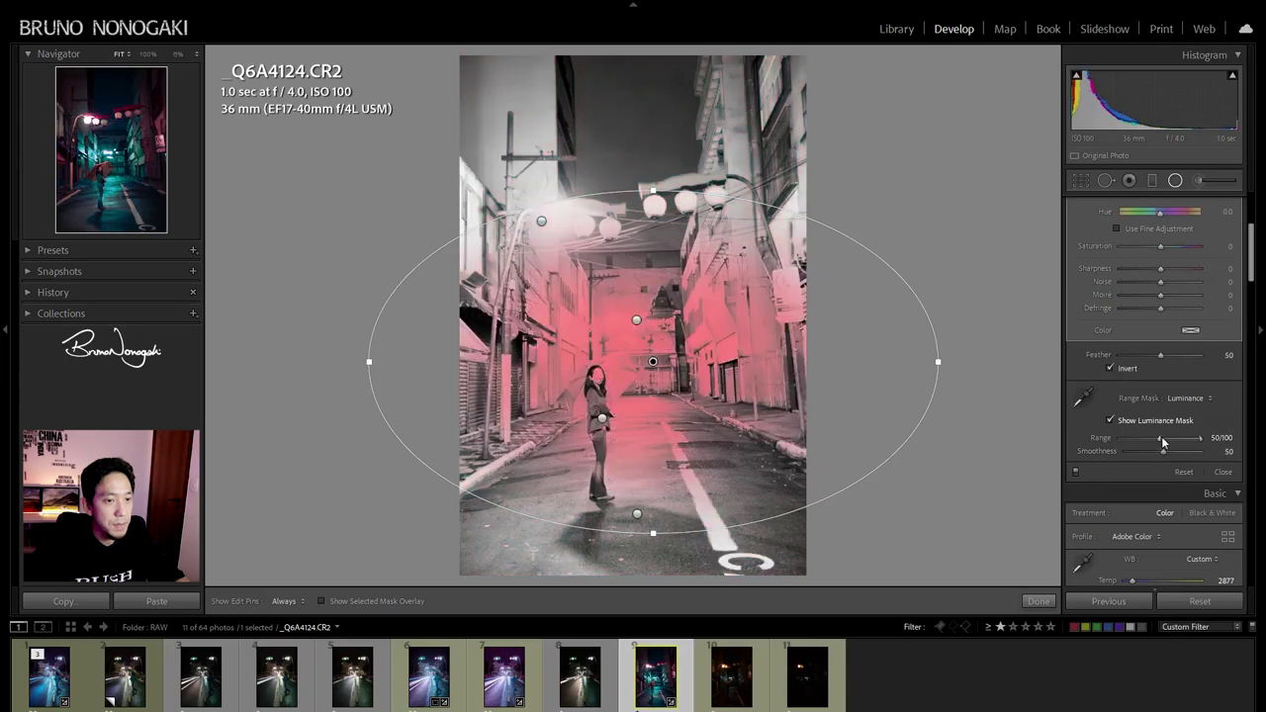
left_click_drag(1162, 443, 1172, 438)
left_click(1173, 424)
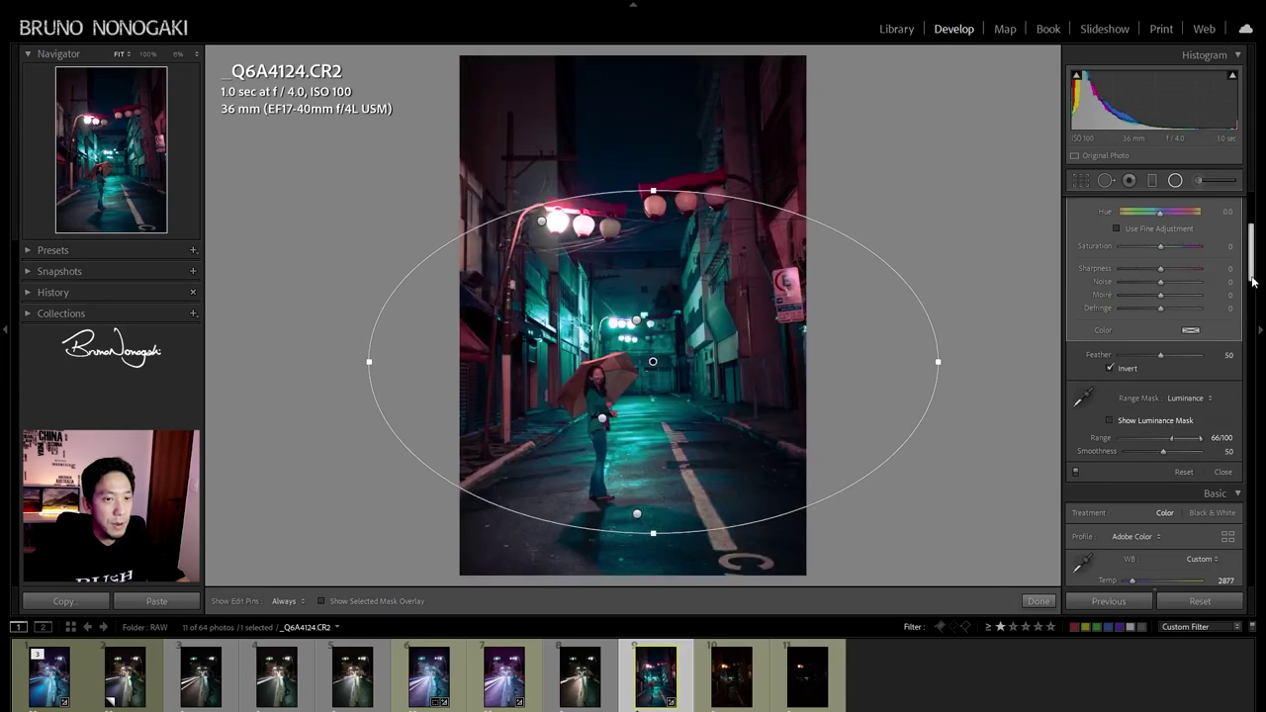
Give the masked area Dehaze -60 and Temp -26, stretching the ellipse taller
left_click_drag(1252, 282, 1252, 249)
left_click_drag(1162, 393, 1135, 398)
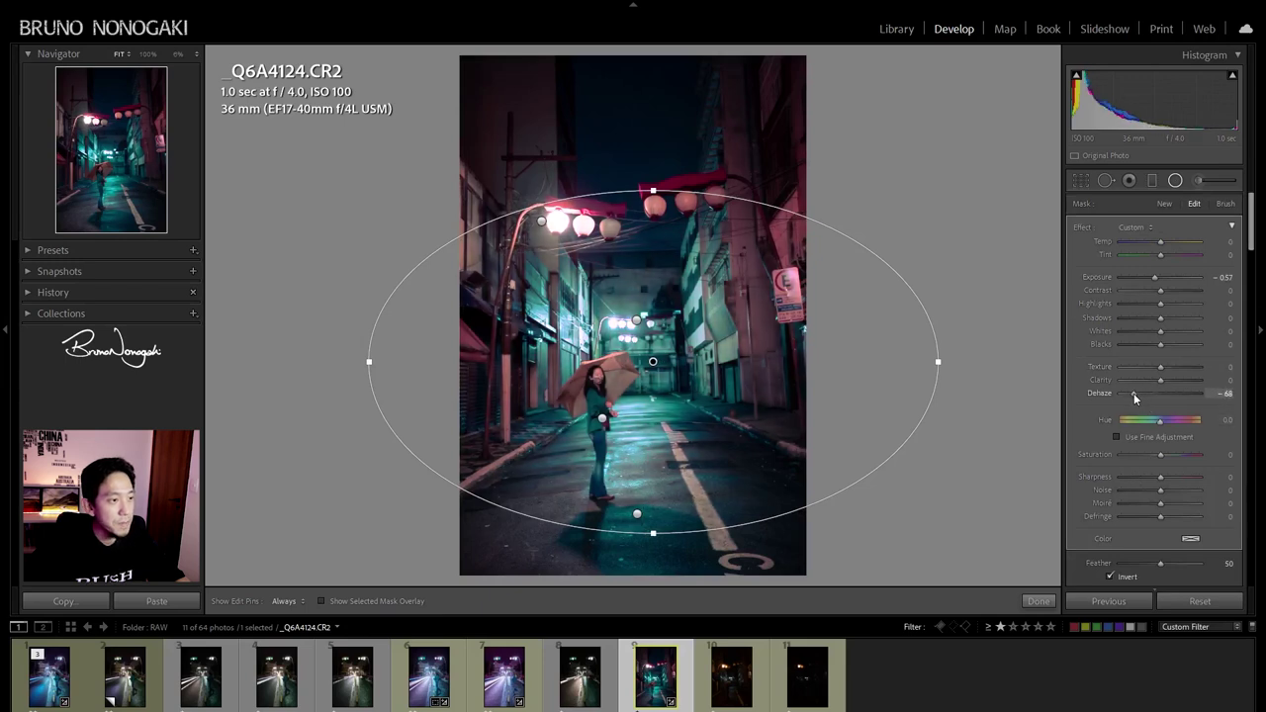
left_click_drag(1135, 397, 1169, 383)
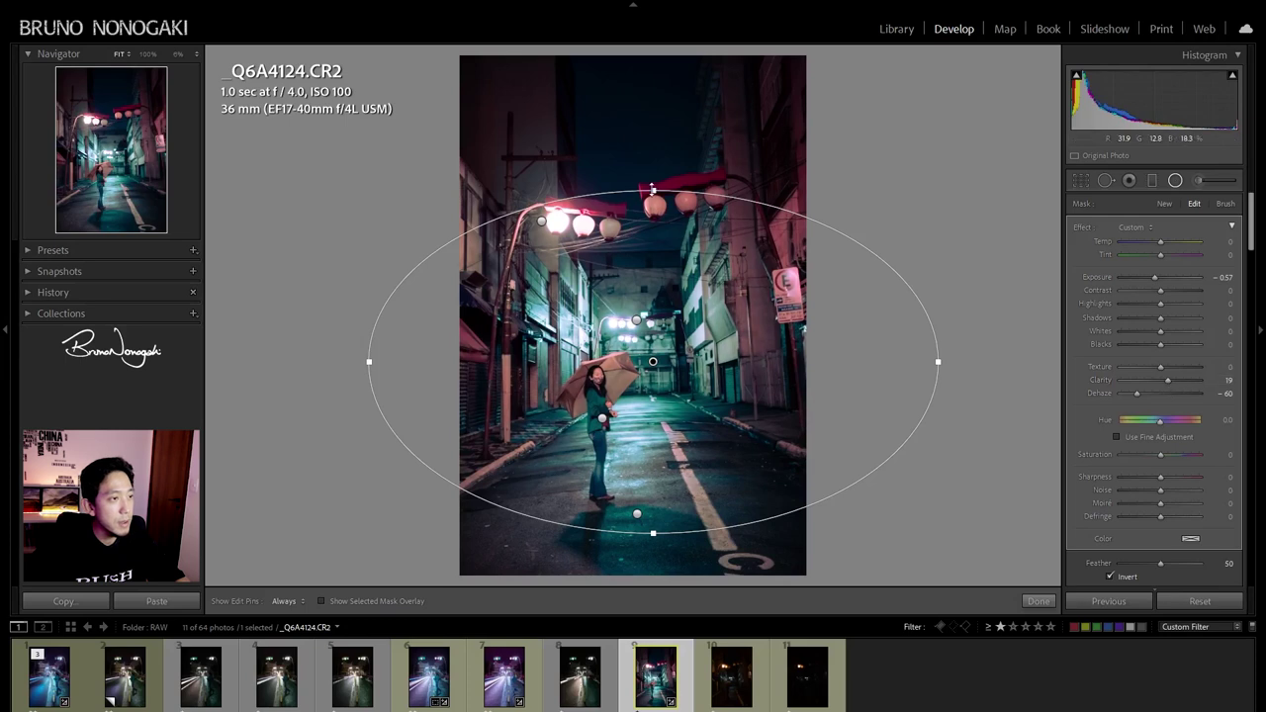
left_click_drag(653, 190, 653, 112)
mouse_move(1160, 243)
left_mouse_down()
mouse_move(1169, 255)
mouse_move(1149, 243)
left_mouse_up()
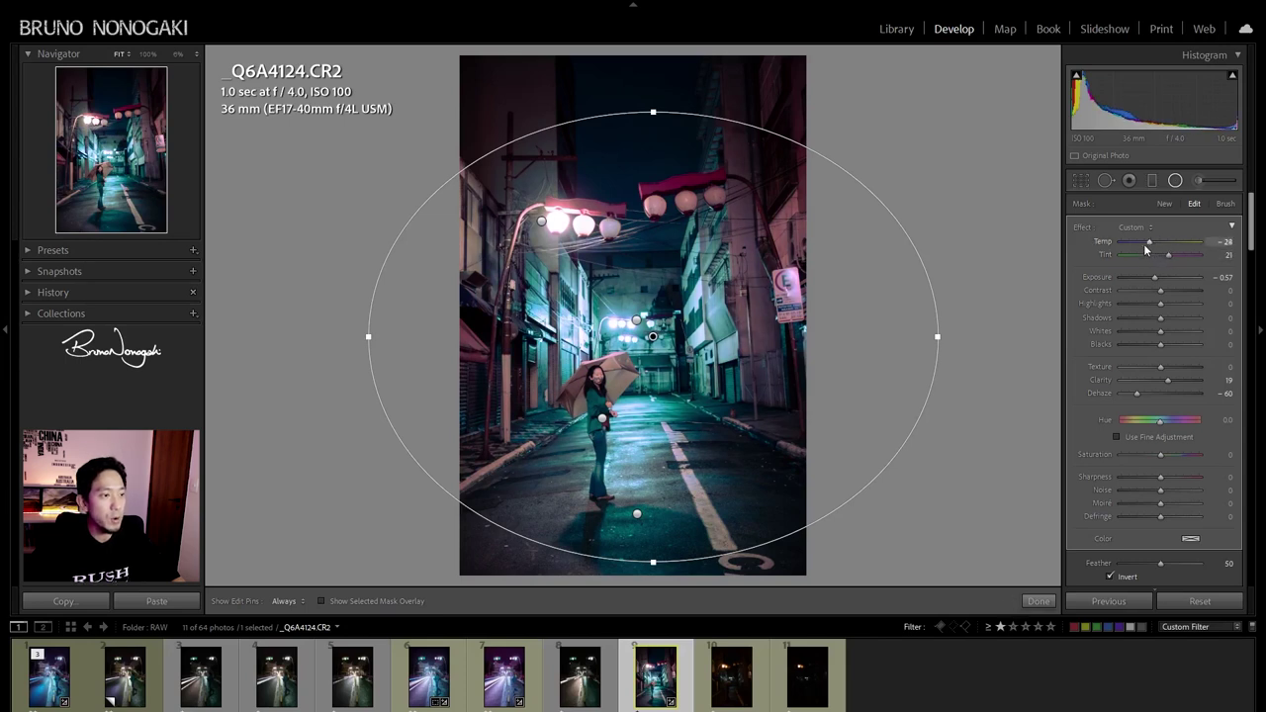
left_click_drag(1146, 245, 1151, 252)
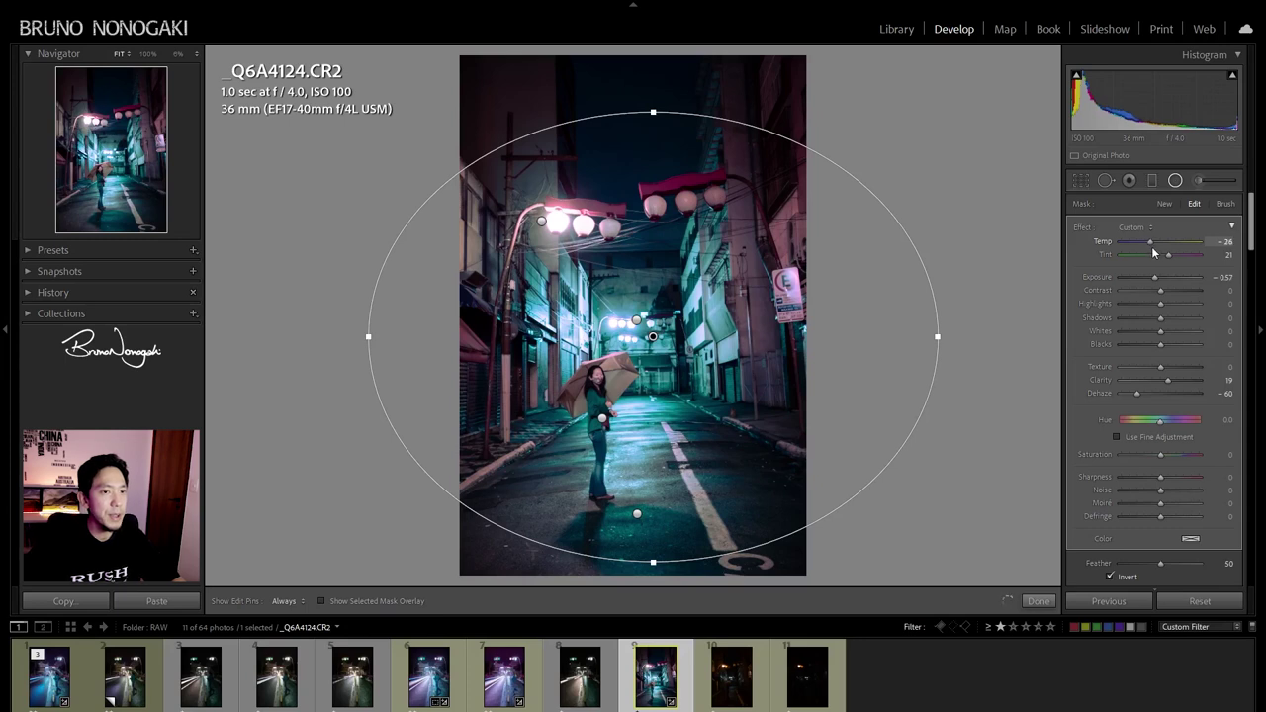
key("shift+m")
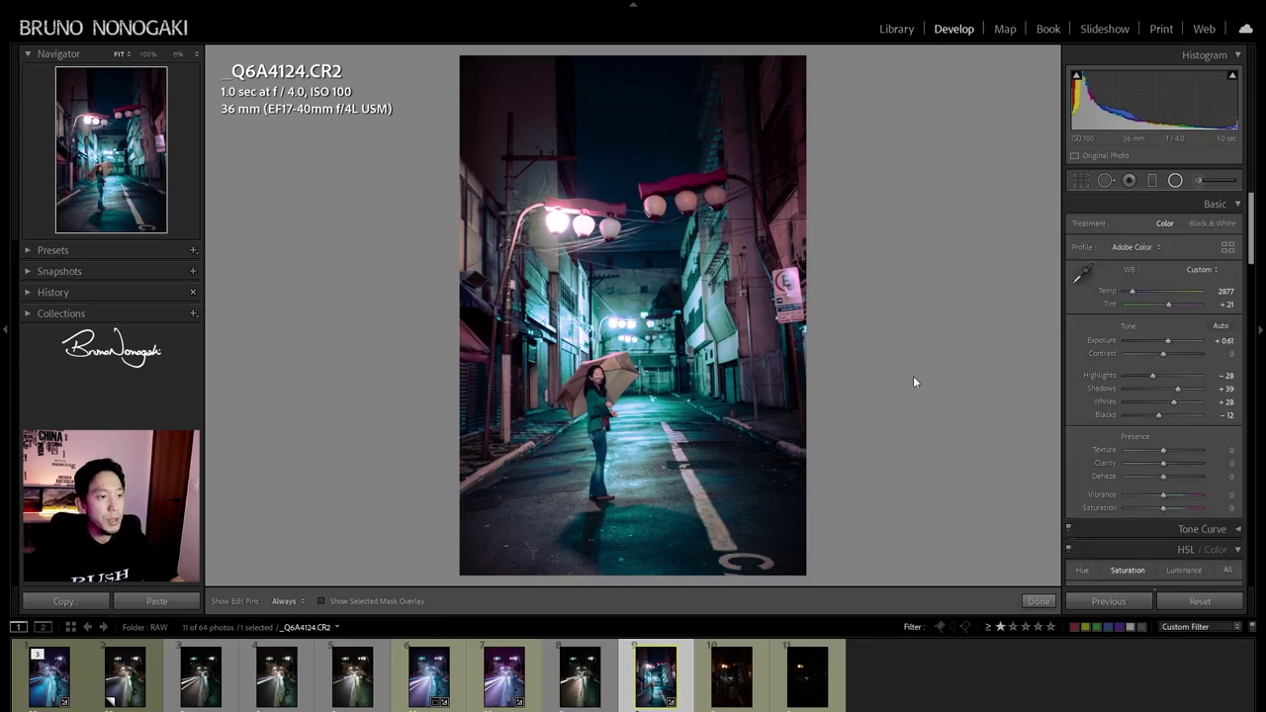
Select the bottom radial mask over the street, invert it, reset Exposure and add Clarity 21
key("shift+m")
left_click(641, 488)
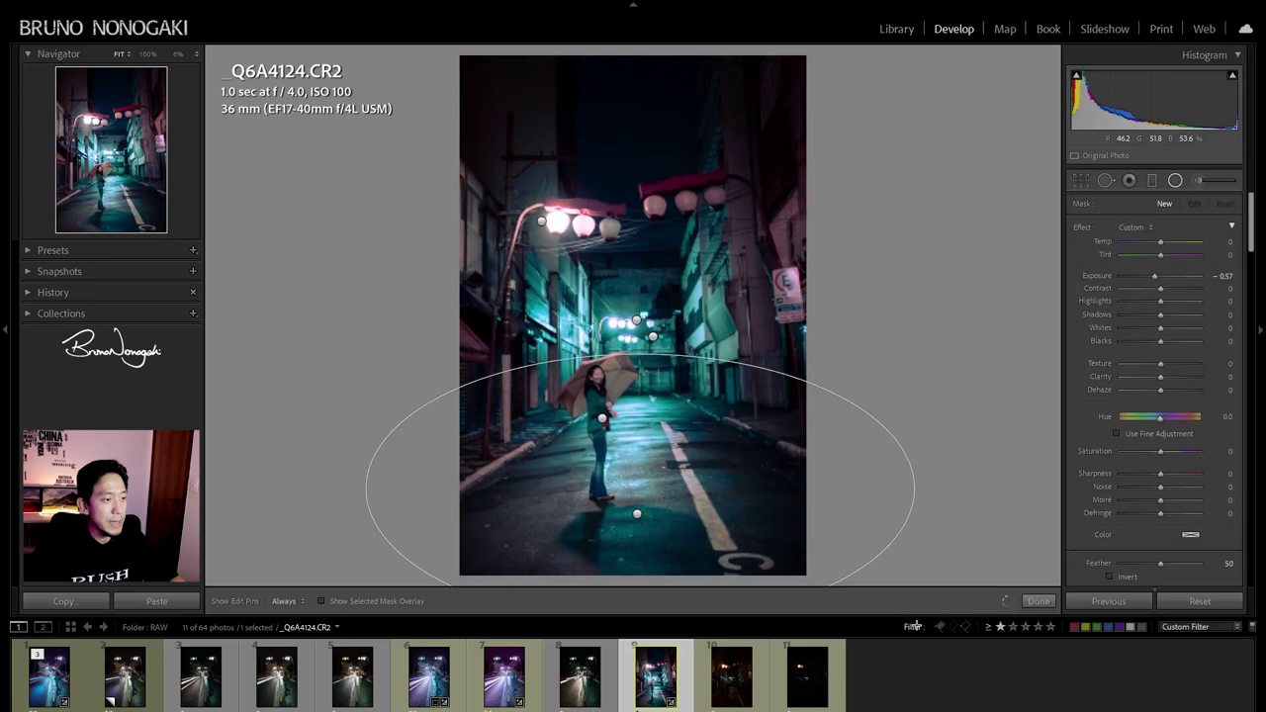
left_click(638, 516)
left_click_drag(640, 525, 644, 528)
left_click(1109, 577)
double_click(1098, 277)
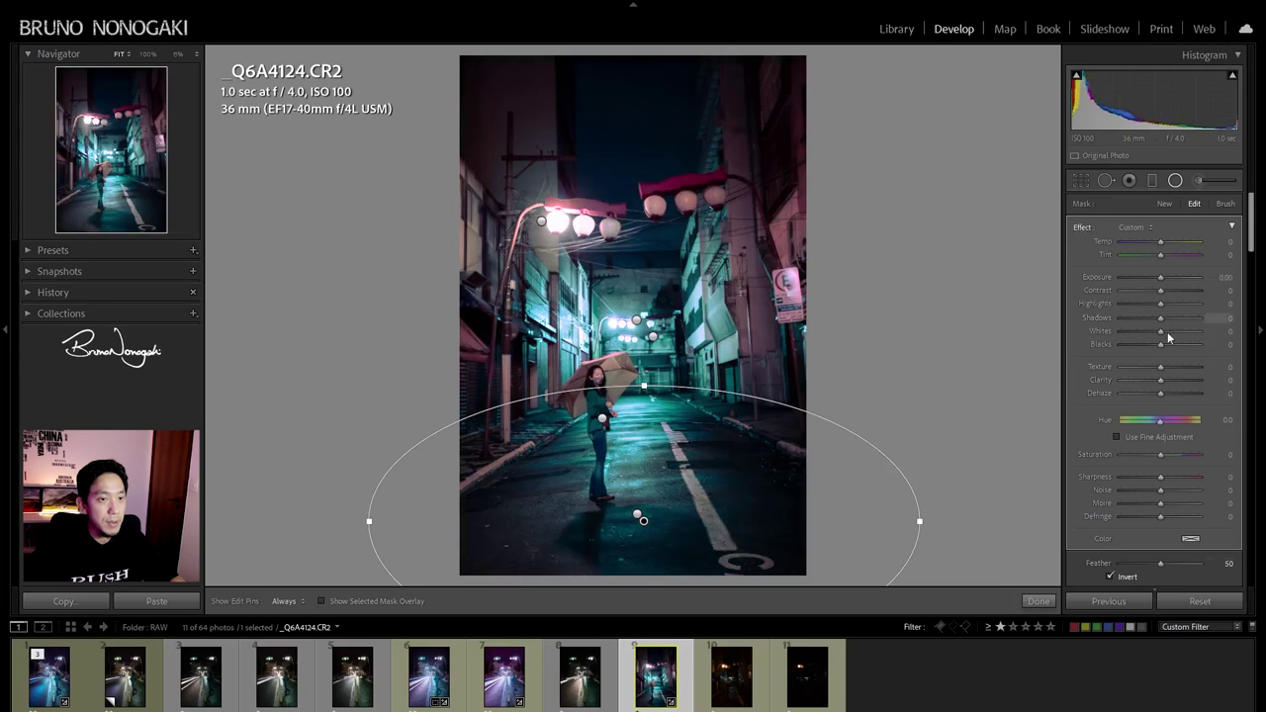
left_click_drag(1180, 380, 1180, 380)
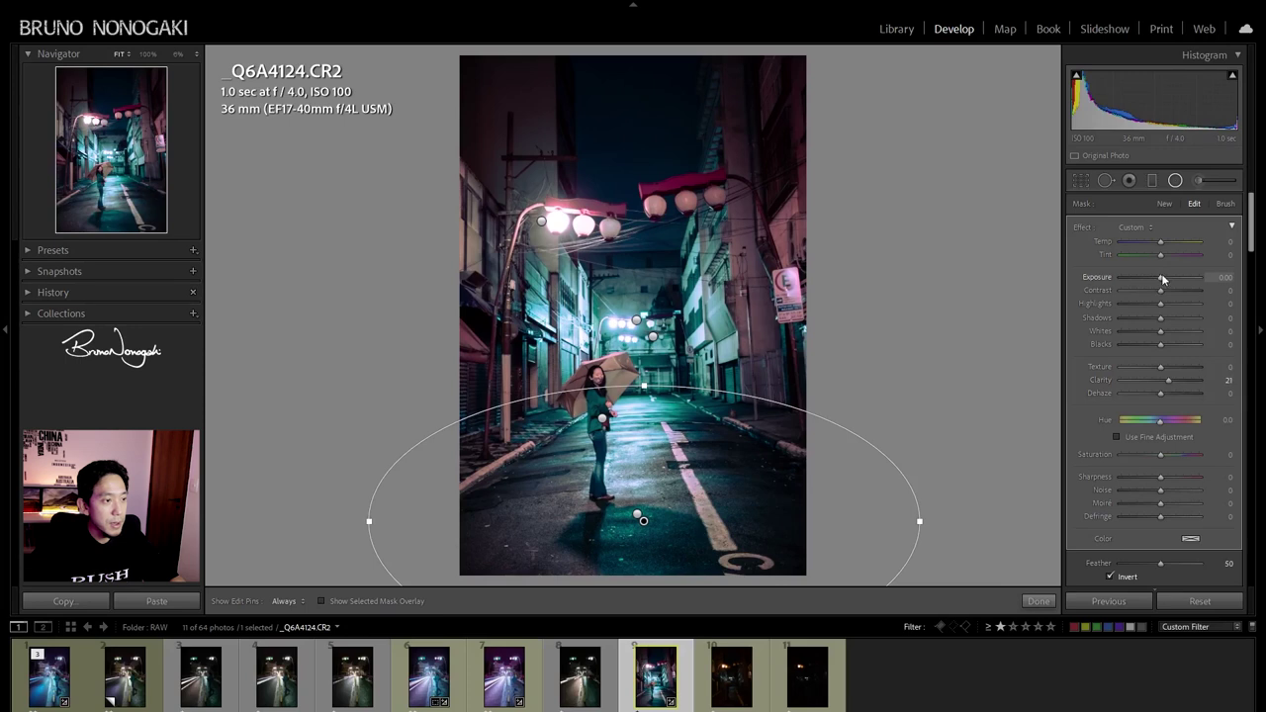
left_click(1175, 180)
right_click(655, 685)
mouse_move(740, 368)
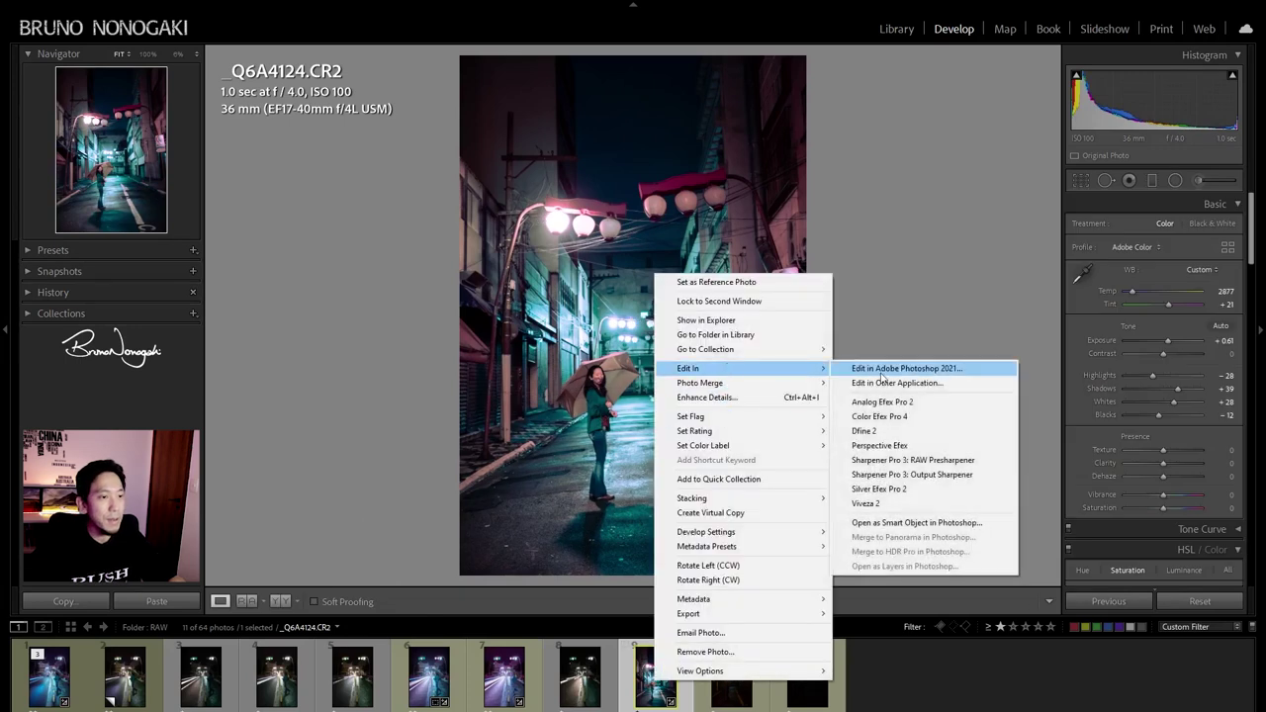
Open the photo in Photoshop 2021 and add an empty Layer 1 above the Background
left_click(881, 373)
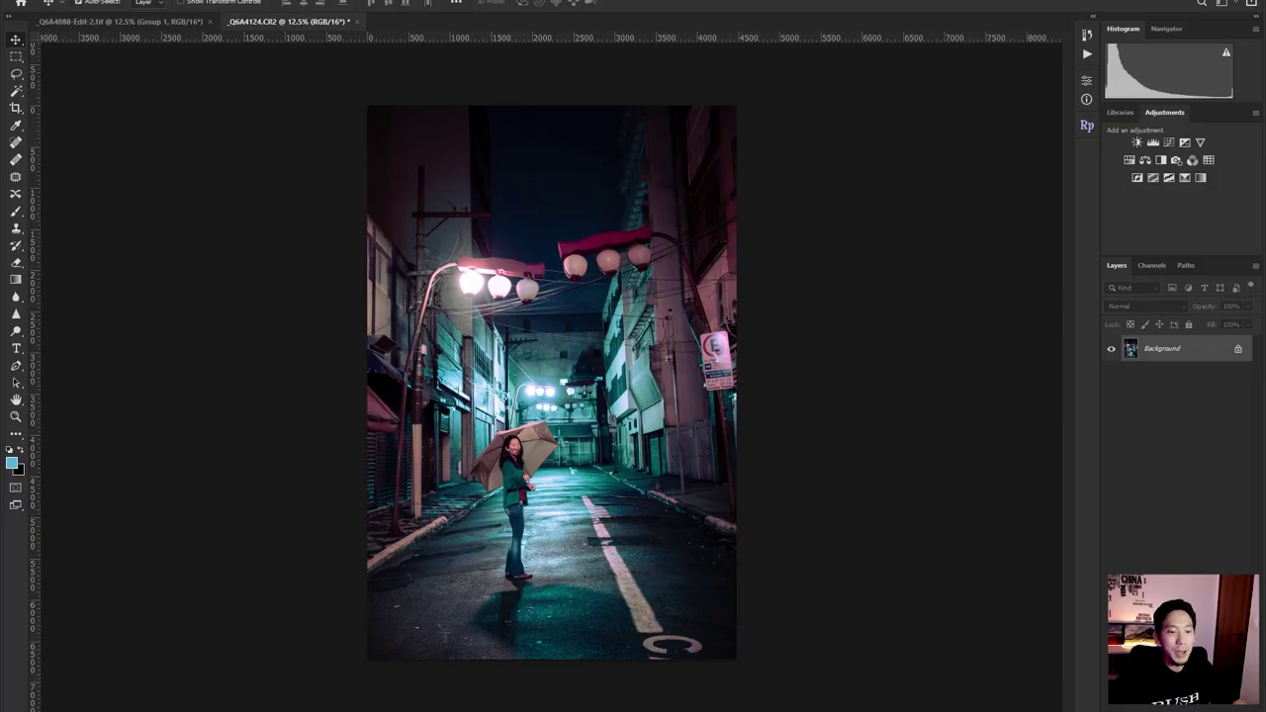
key("ctrl+shift+alt+n")
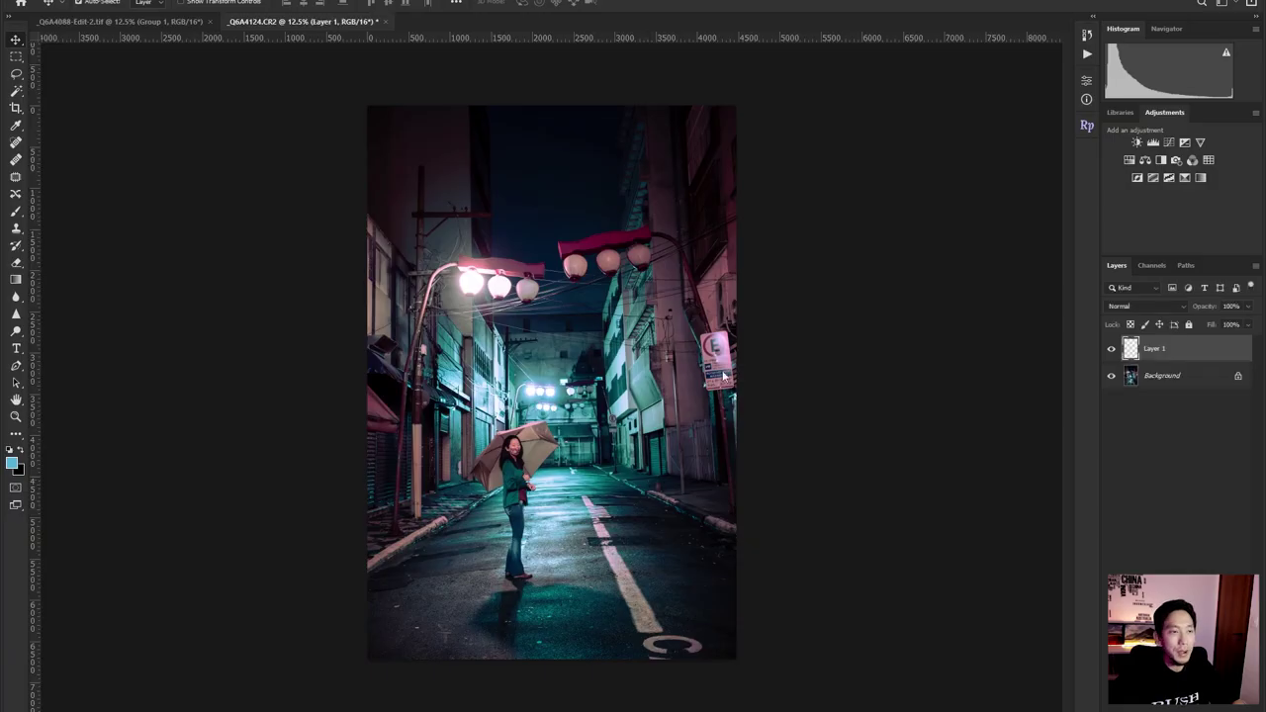
Sample the cyan of the distant street lights and set the gradient tool to 20% opacity
key("i")
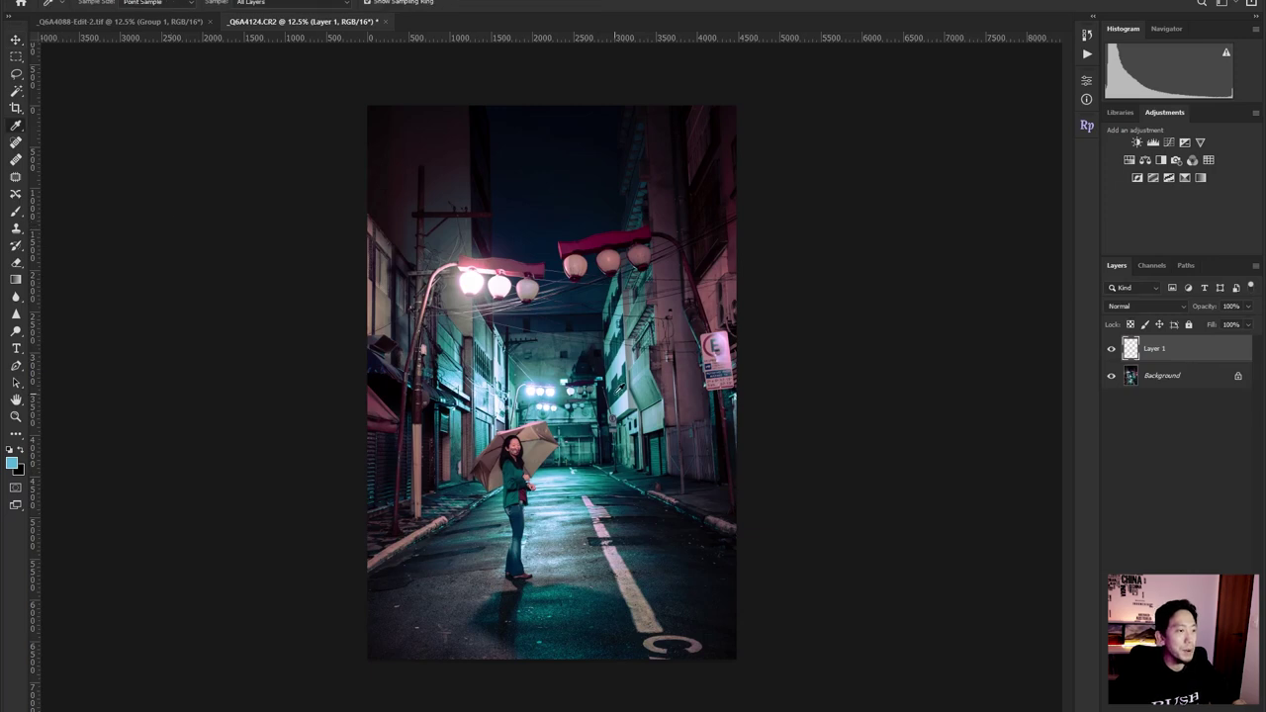
left_click_drag(628, 358, 507, 382)
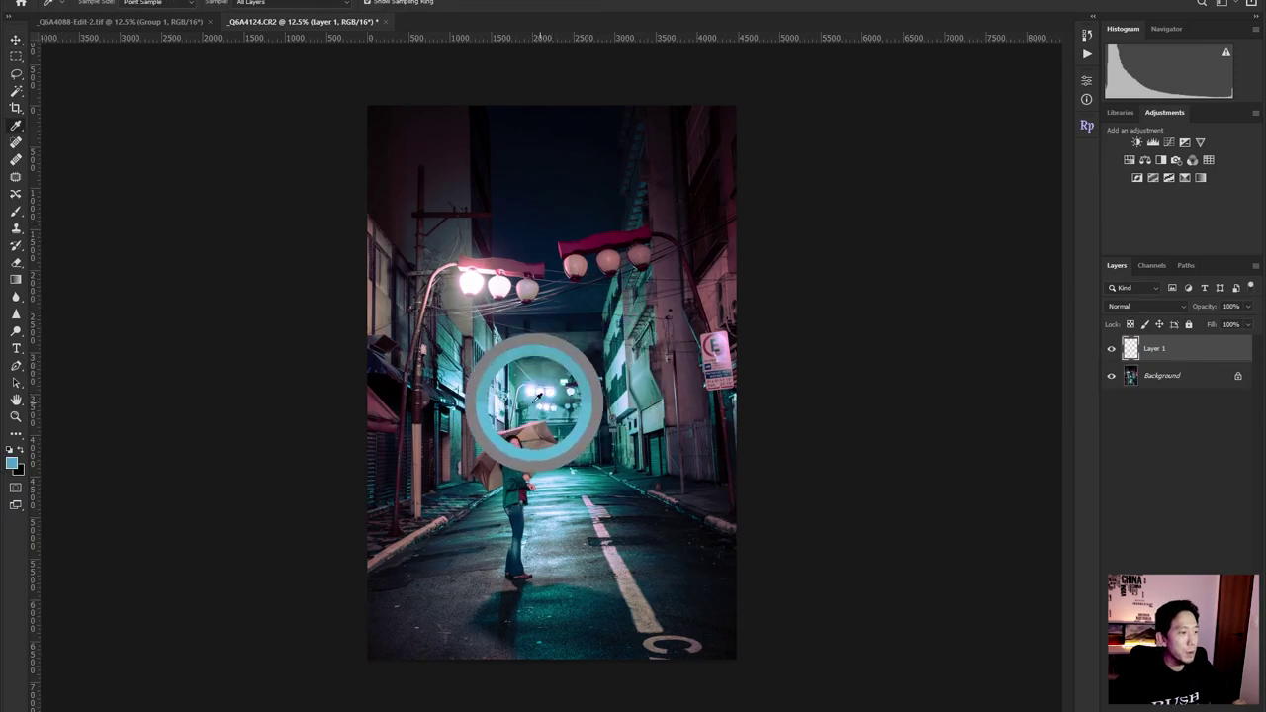
left_click_drag(506, 382, 515, 370)
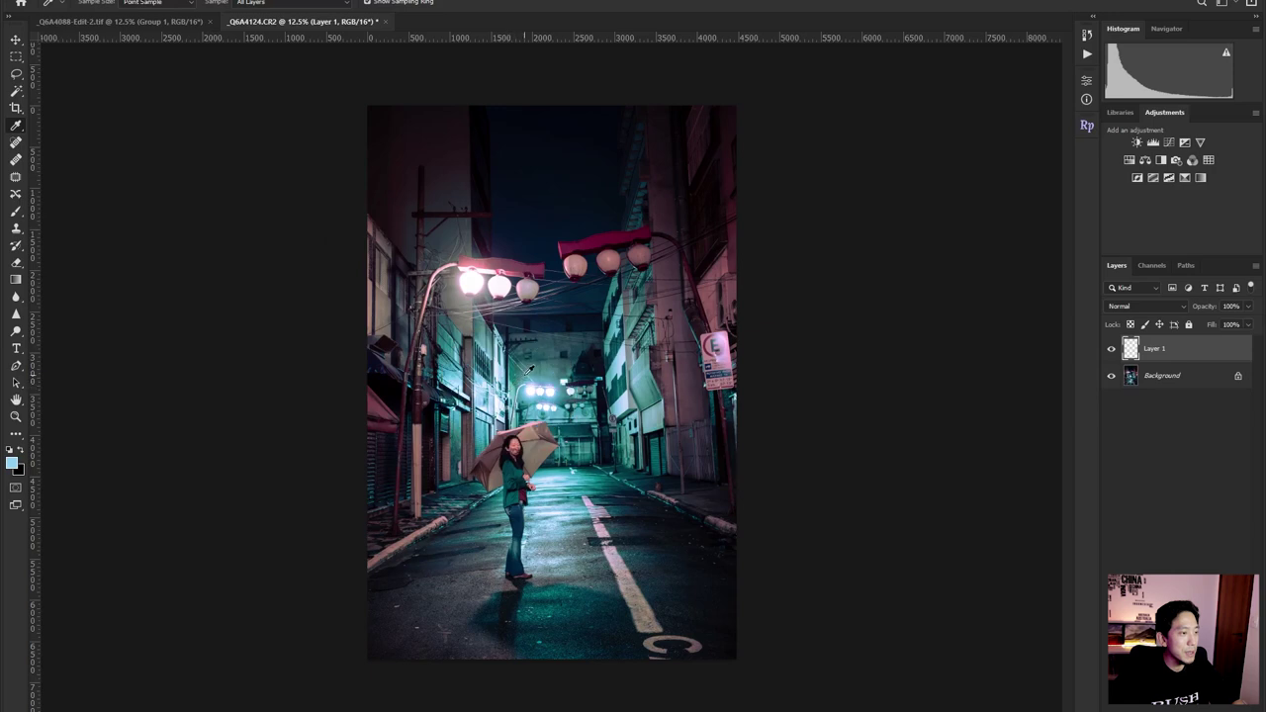
key("g")
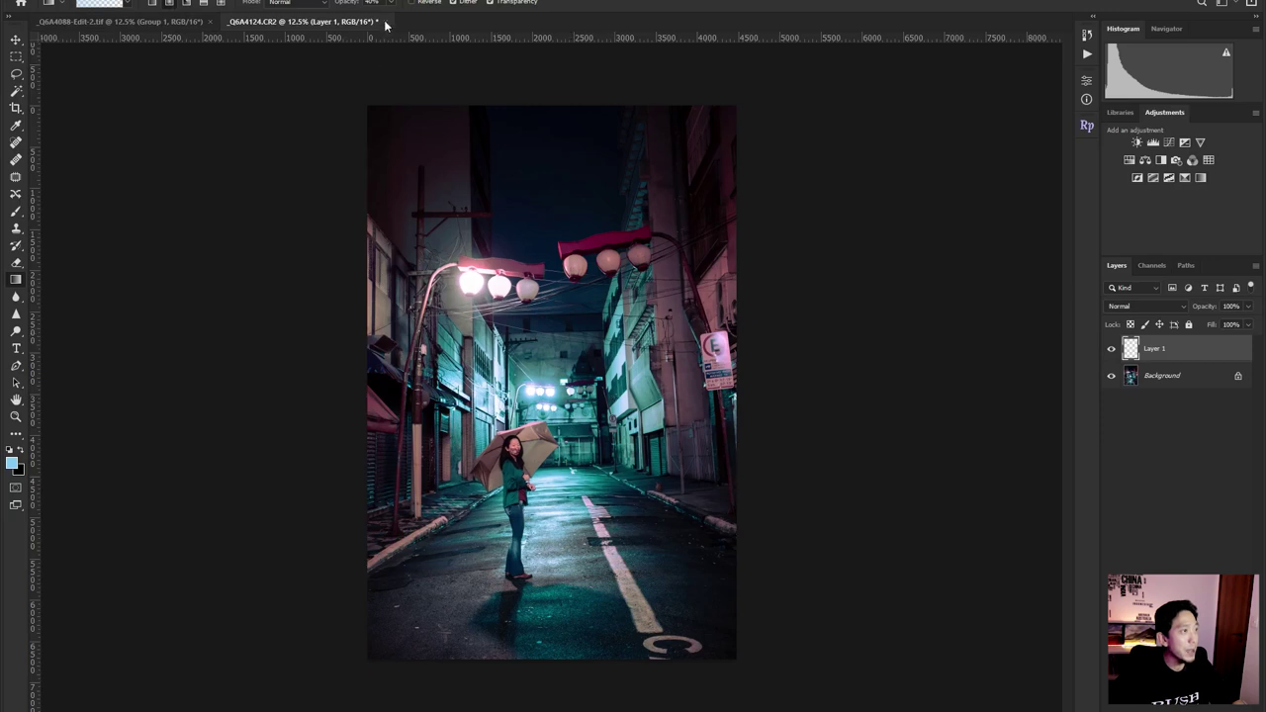
key("2")
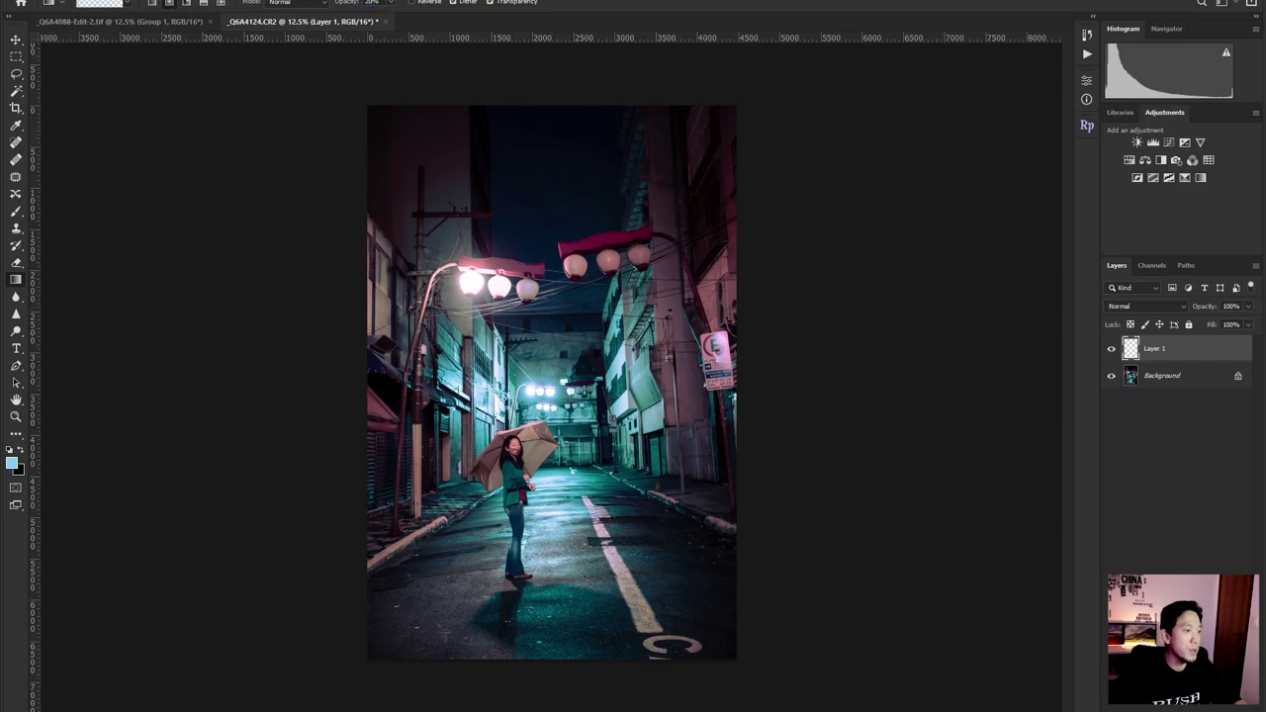
Paint cyan gradient glows across the photo, set Layer 1 opacity to 20%, and duplicate it
left_click_drag(417, 627, 630, 428)
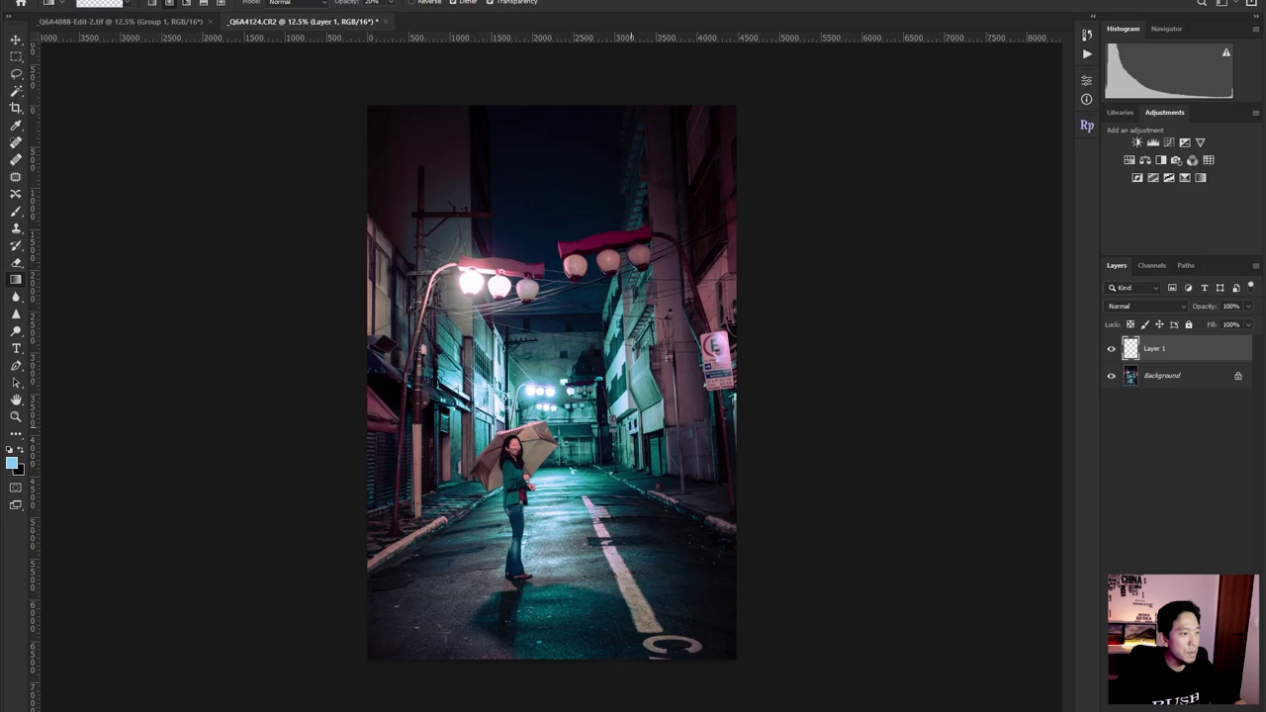
left_click_drag(631, 427, 474, 408)
mouse_move(598, 494)
left_mouse_down()
mouse_move(655, 539)
mouse_move(589, 563)
mouse_move(569, 604)
left_mouse_up()
left_click_drag(559, 238, 621, 203)
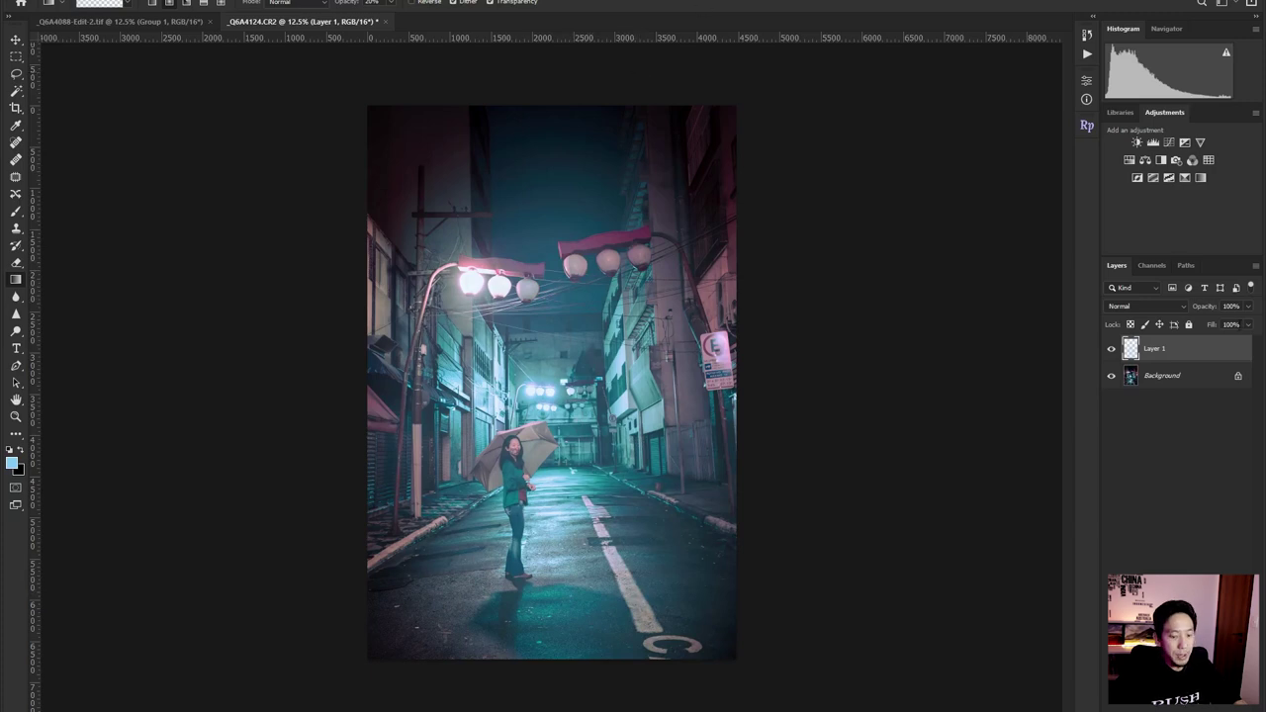
type("20")
key("Return")
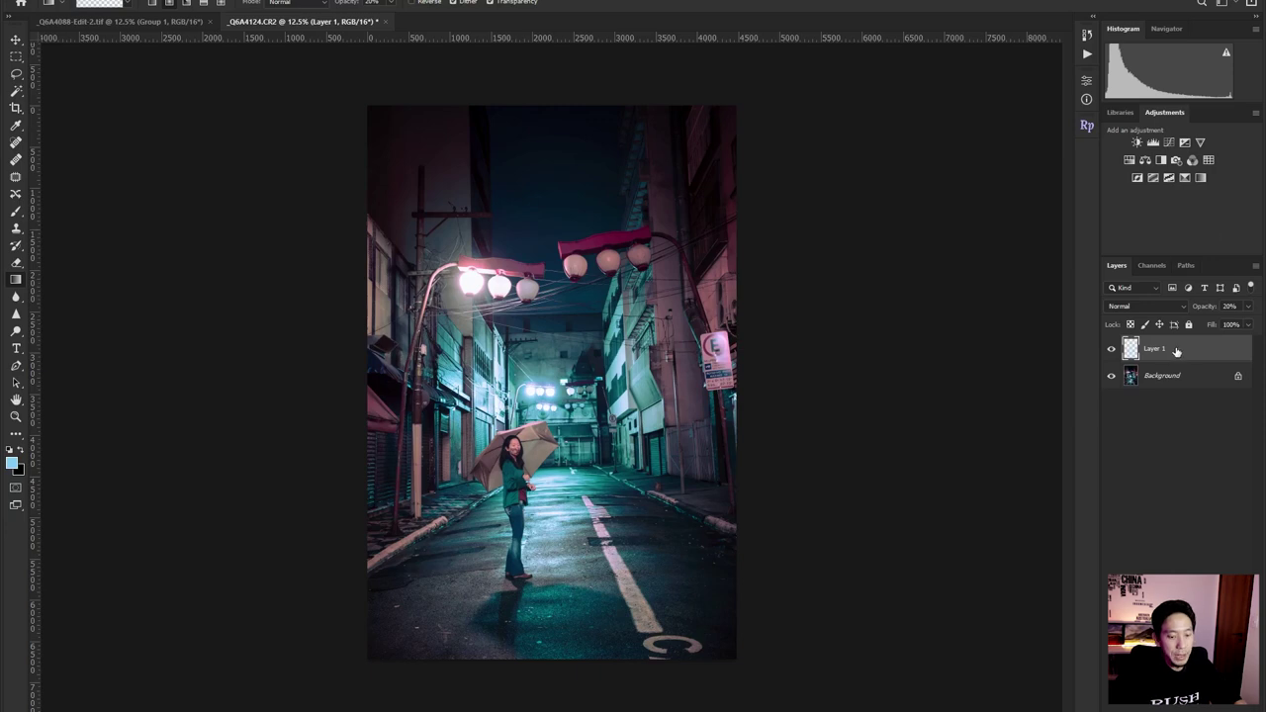
key("ctrl+j")
Set the glow copy's blend mode to Overlay and group both glow layers
left_click(1122, 309)
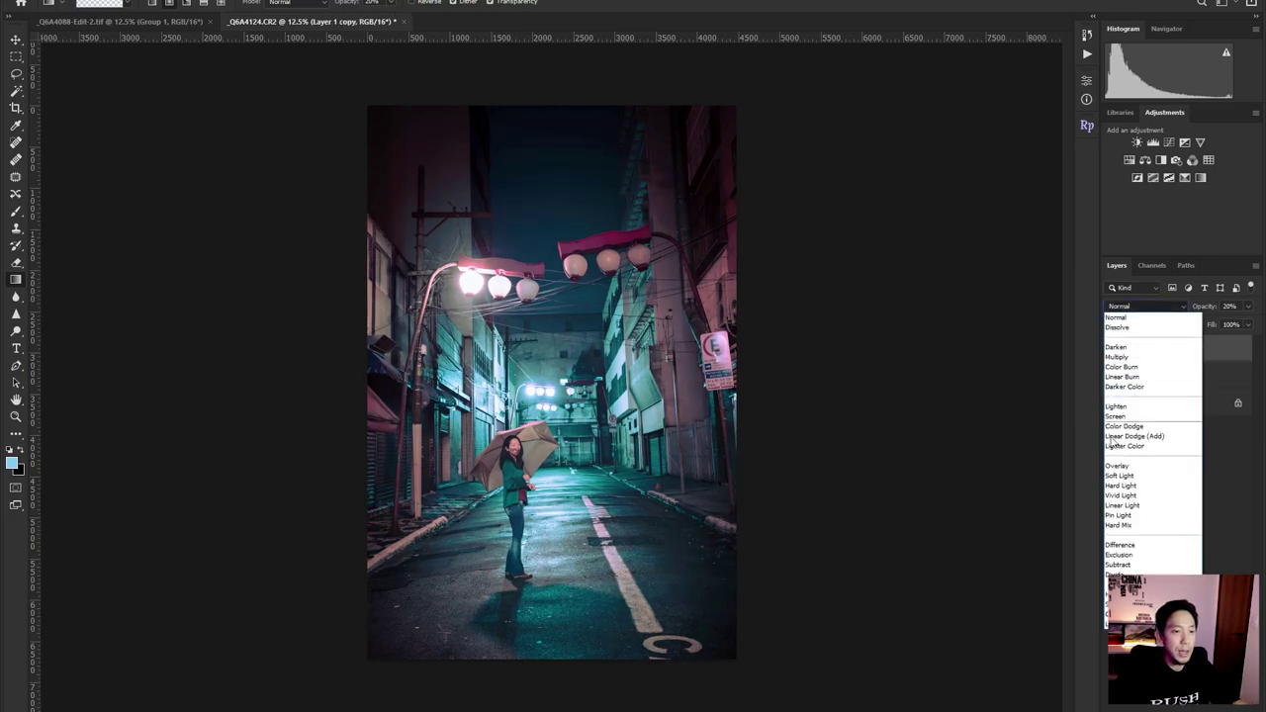
left_click(1128, 469)
left_click(1148, 380, "shift")
key("ctrl+g")
Duplicate the glow group to strengthen it and save the edit back to Lightroom
left_click(1111, 345)
left_click(1111, 345)
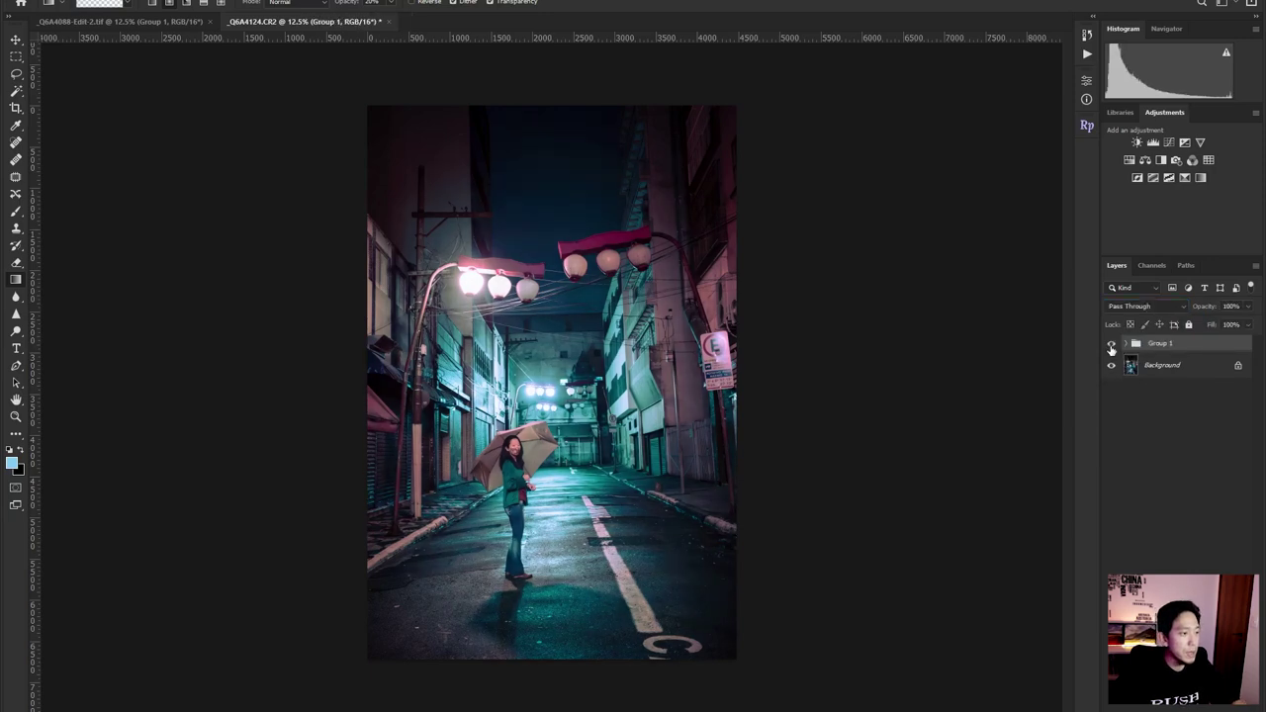
key("ctrl+j")
left_click(1111, 345)
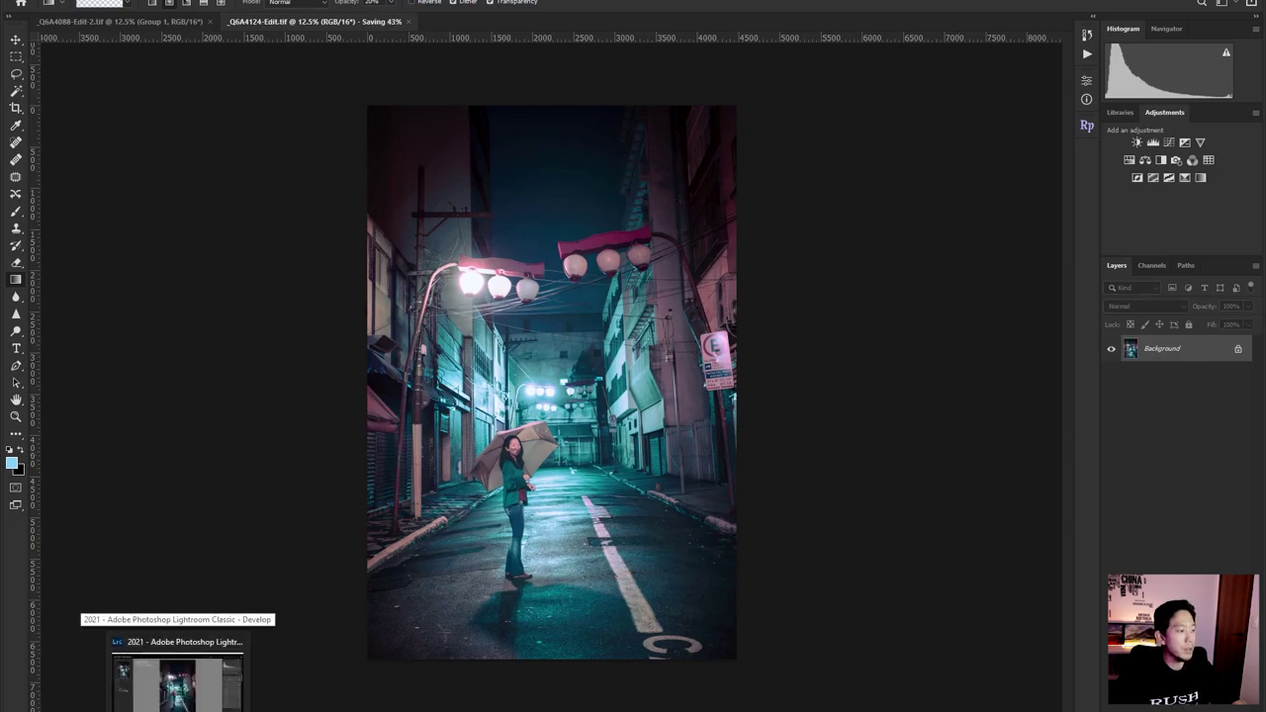
left_click(177, 683)
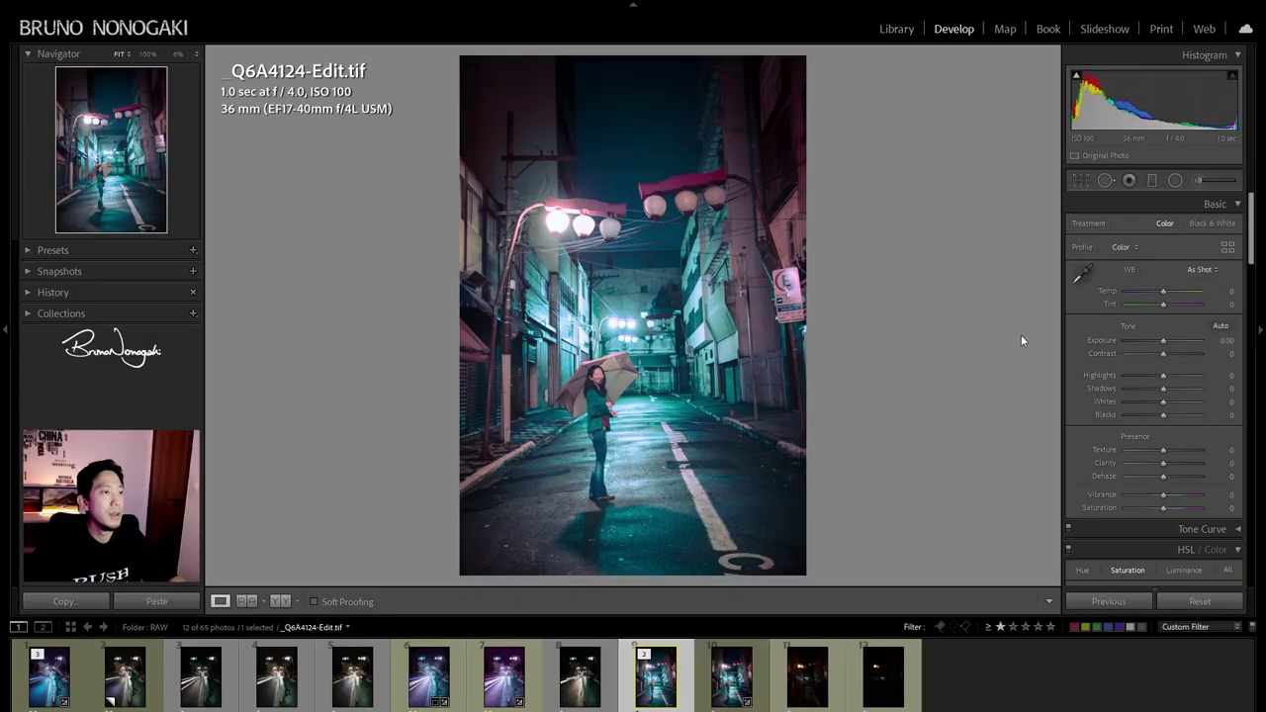
Straighten the alley photo to a 1.34° angle and tighten the crop from the left
left_click(1081, 180)
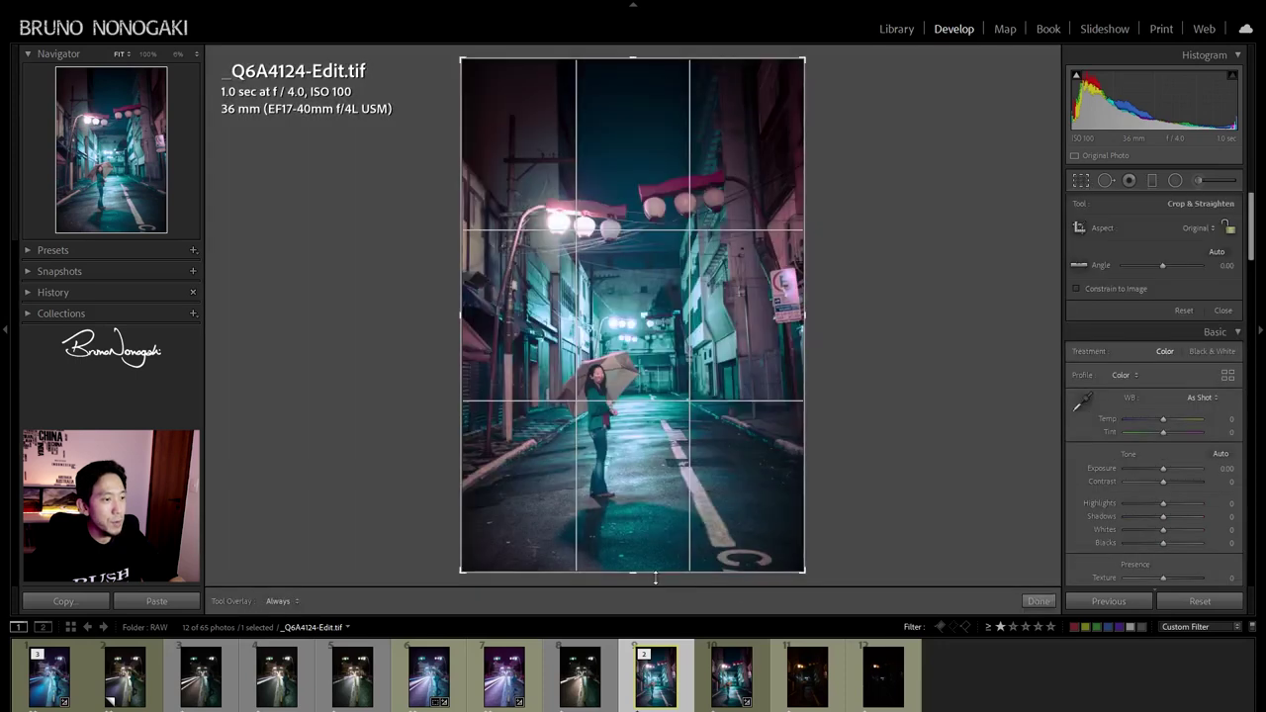
left_click_drag(652, 581, 645, 583)
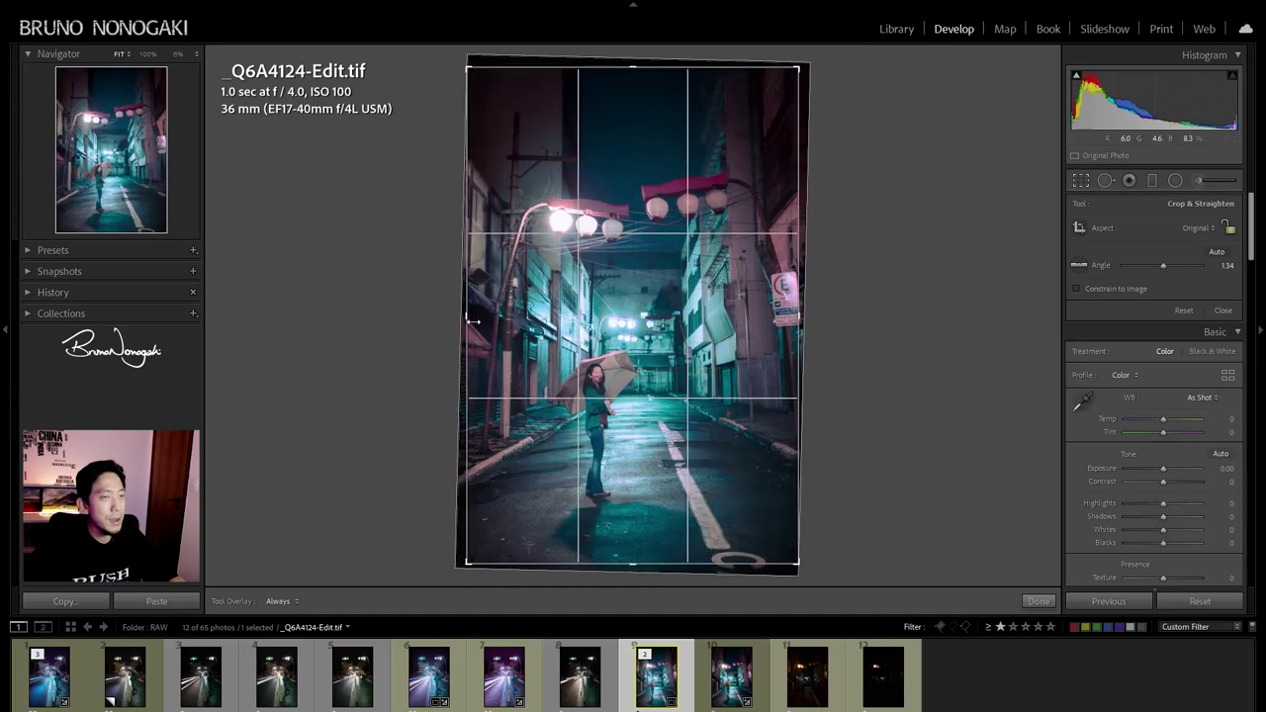
left_click_drag(473, 321, 481, 329)
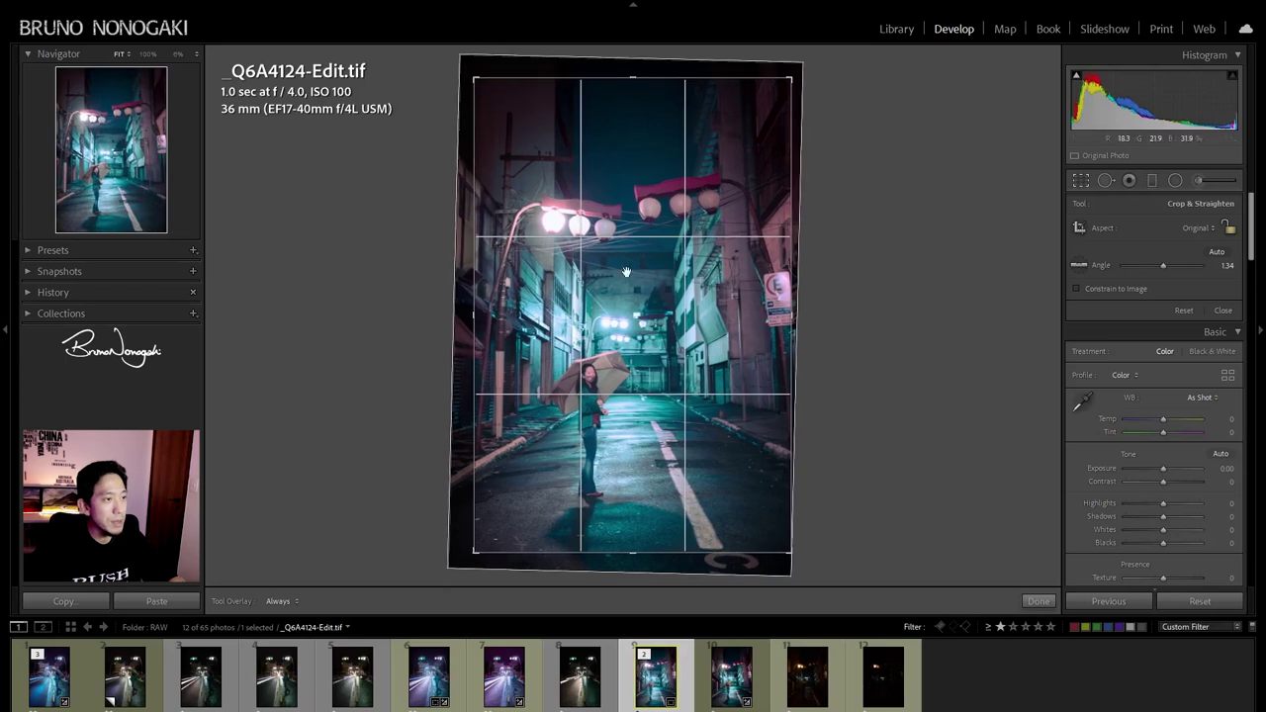
key("Return")
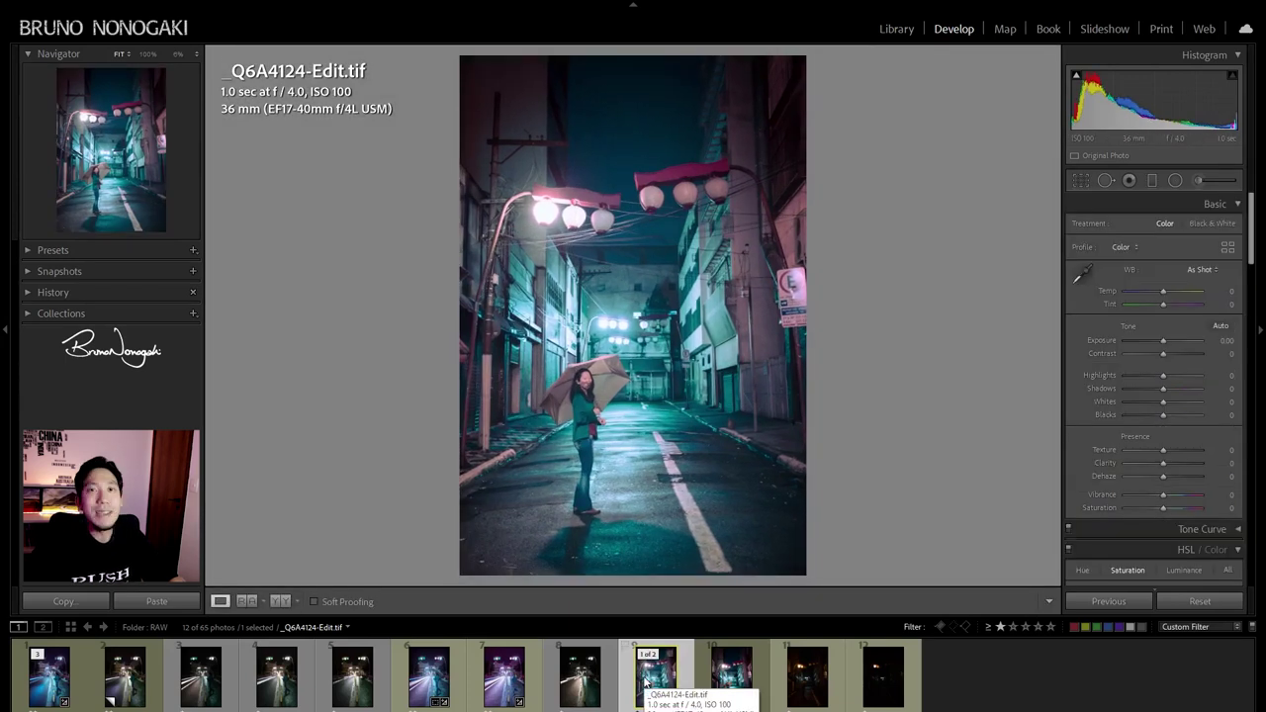
Create a virtual copy of the original CR2 and reset it to unedited
left_click(645, 683)
right_click(721, 405)
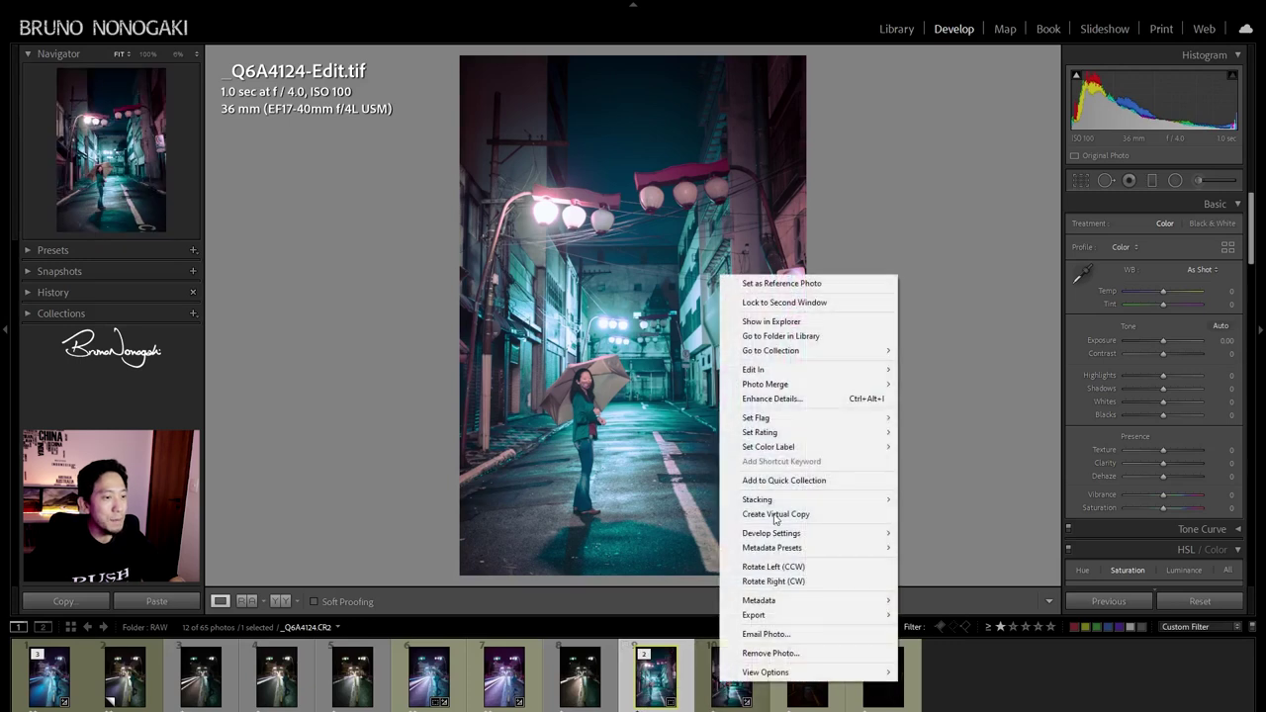
left_click(809, 513)
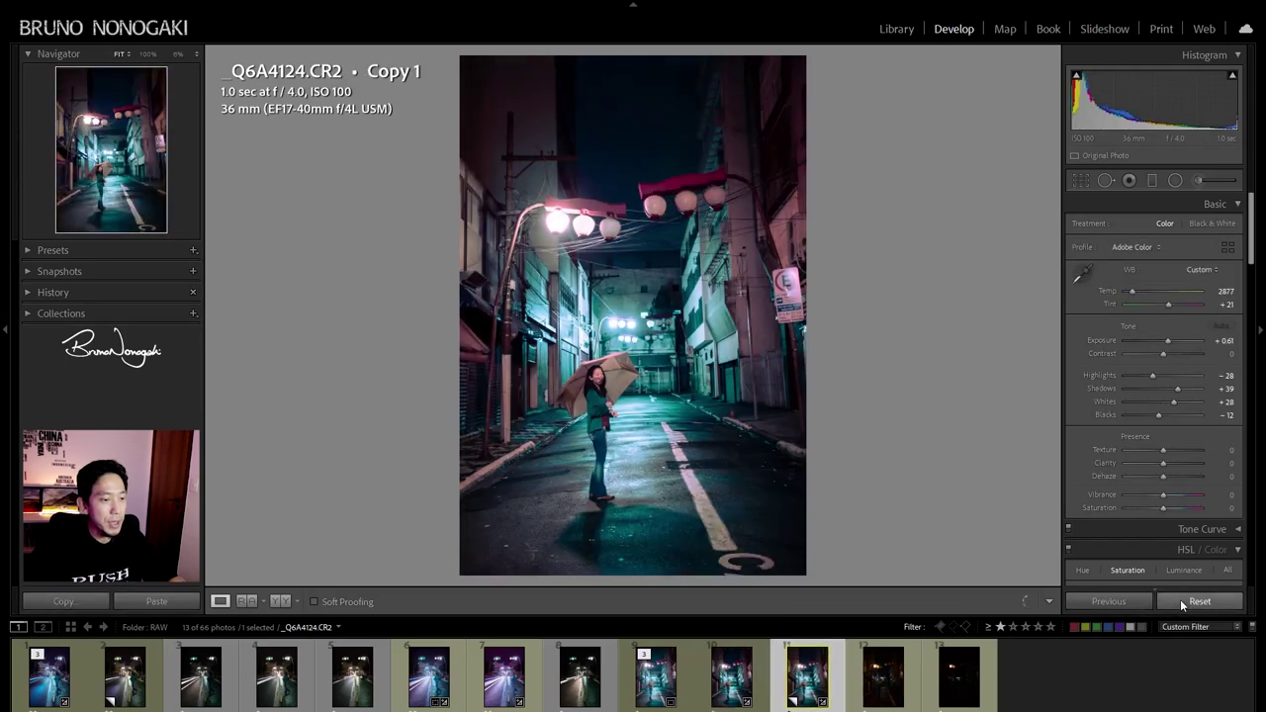
left_click(1186, 599)
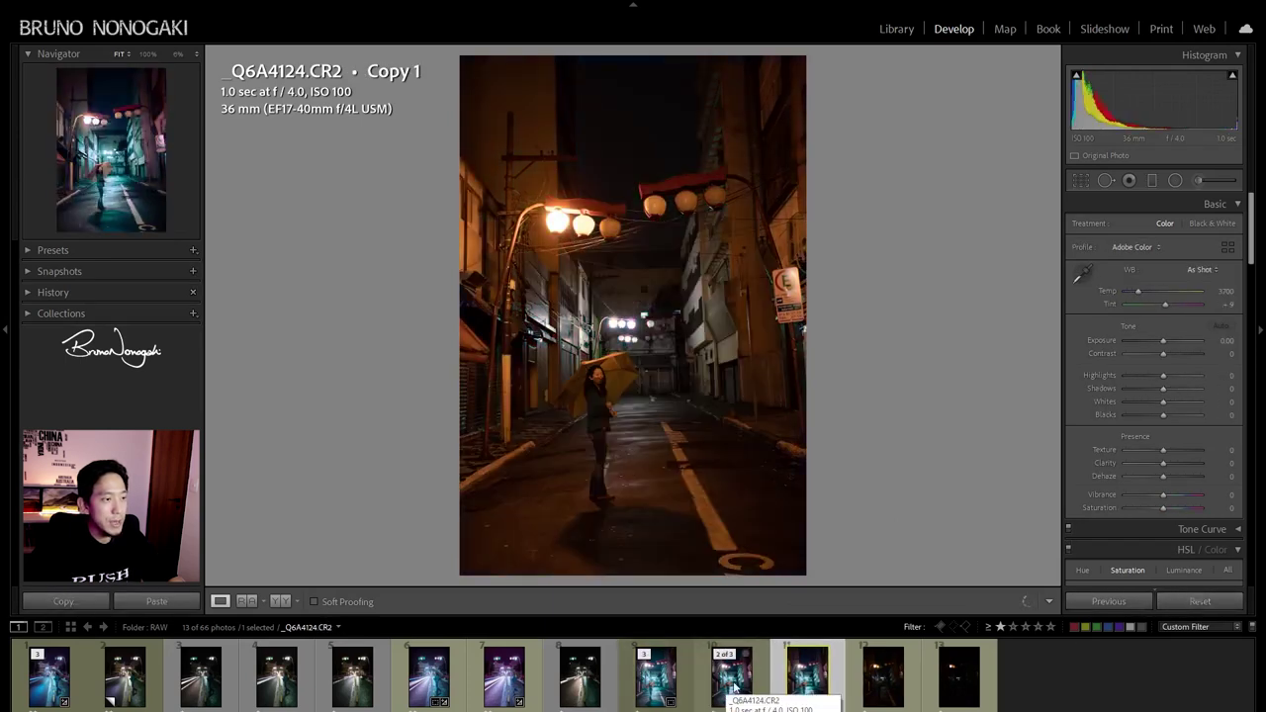
Compare the finished teal edit with the unedited copy side by side
left_click(663, 692)
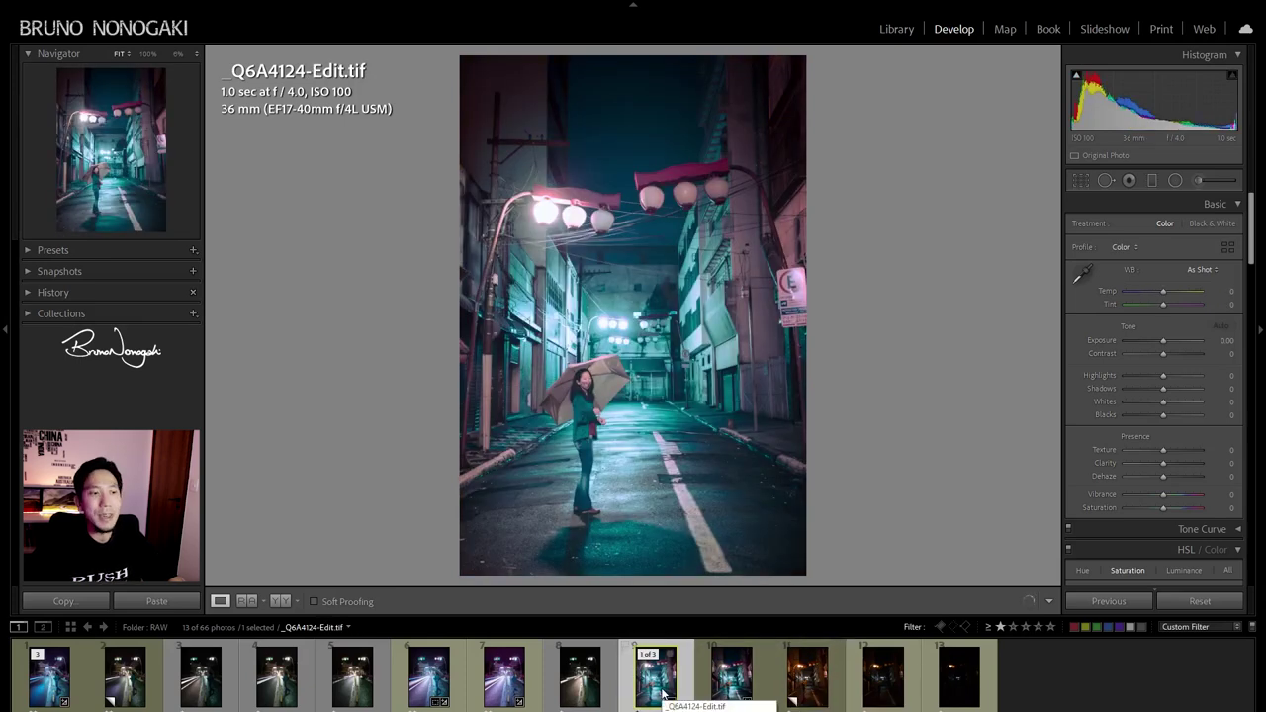
left_click(797, 691, "ctrl")
key("c")
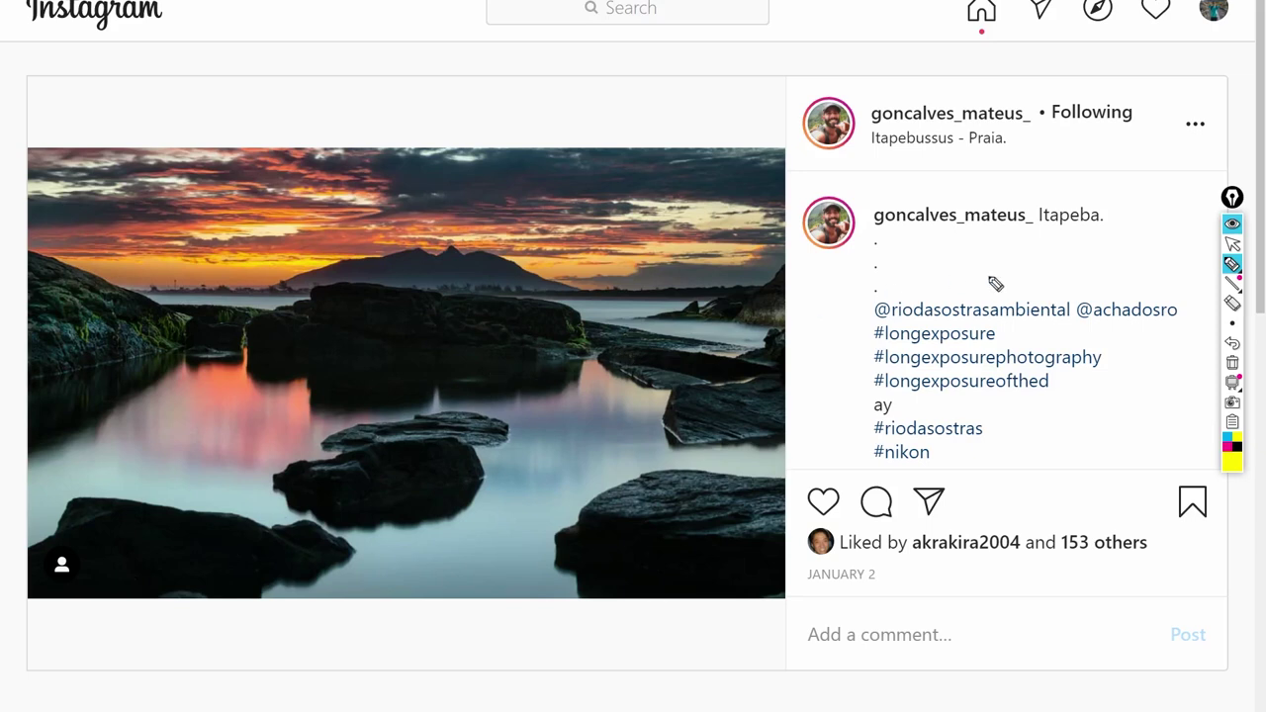
Circle the bottom-left and bottom-right rocks with the pen, then erase those marks
left_click(1232, 265)
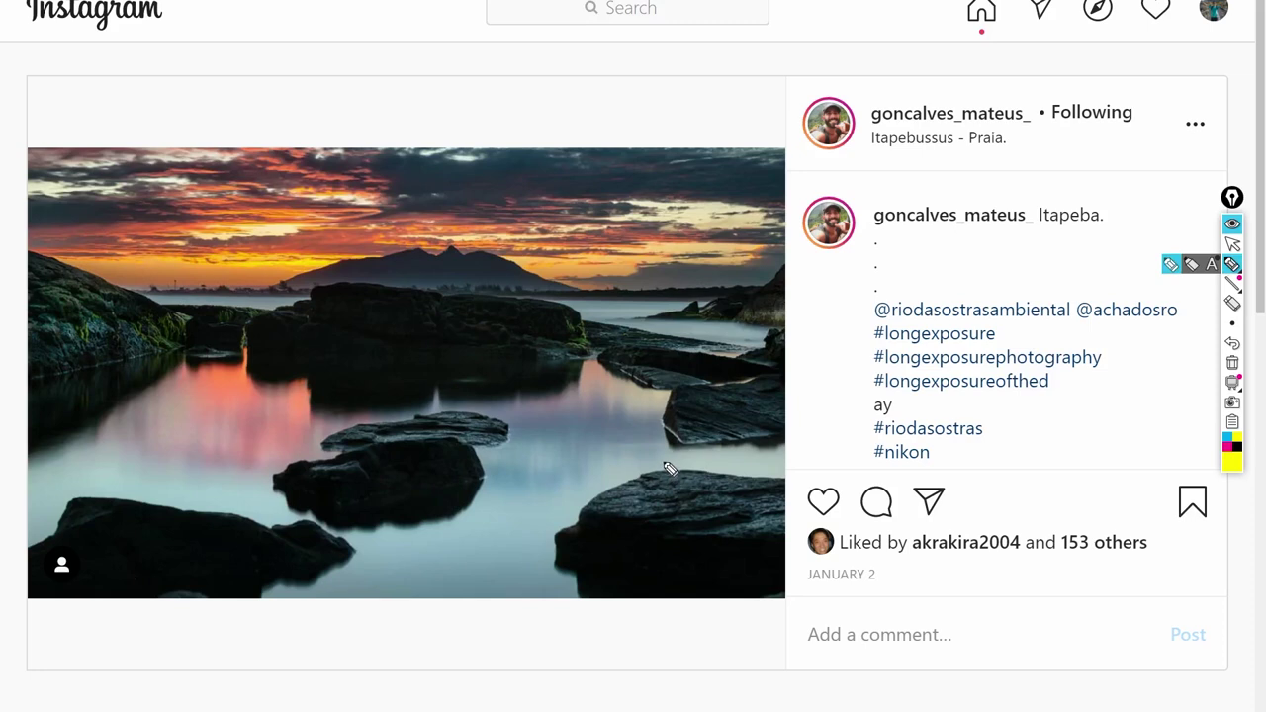
mouse_move(661, 459)
left_mouse_down()
mouse_move(775, 601)
mouse_move(757, 492)
left_mouse_up()
mouse_move(30, 487)
left_mouse_down()
mouse_move(277, 515)
mouse_move(37, 524)
left_mouse_up()
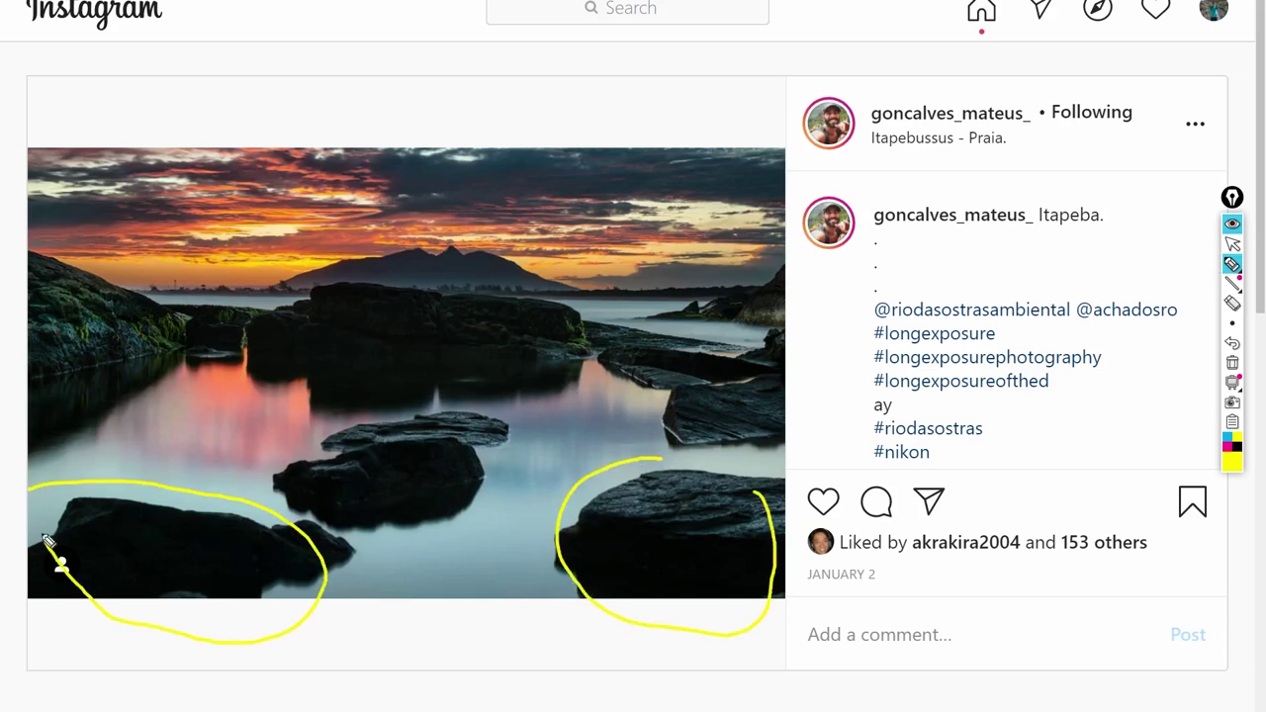
left_click(1234, 304)
mouse_move(526, 466)
left_mouse_down()
mouse_move(633, 556)
mouse_move(212, 551)
mouse_move(539, 479)
left_mouse_up()
left_click(1231, 267)
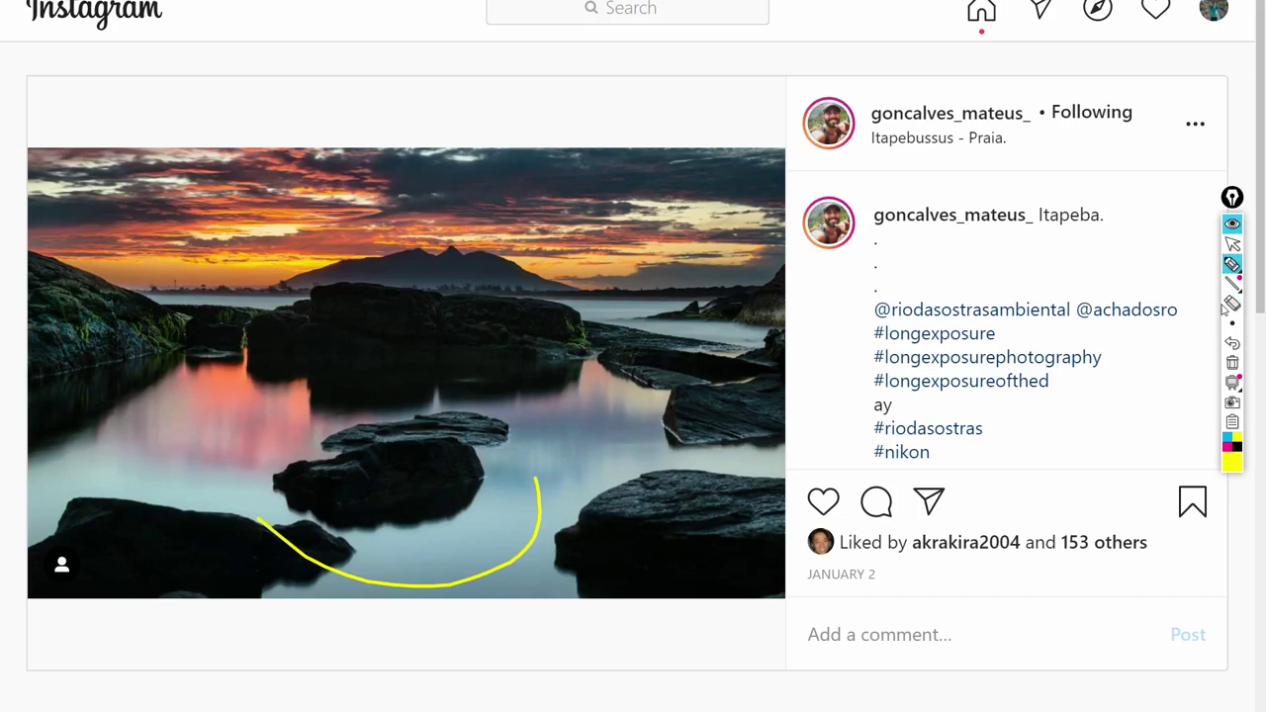
left_click(1233, 304)
left_click_drag(543, 484, 627, 517)
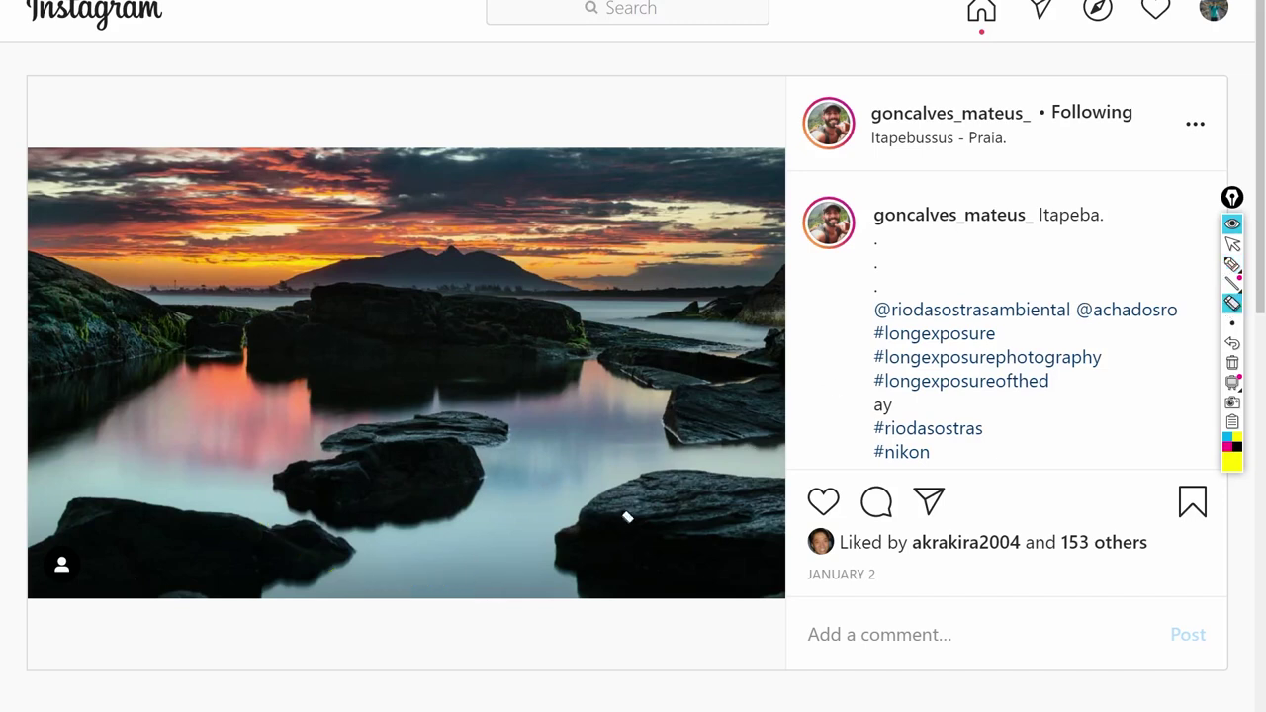
Draw an arrow along the right-hand rocks and erase a loop around the middle rock
left_click(1231, 264)
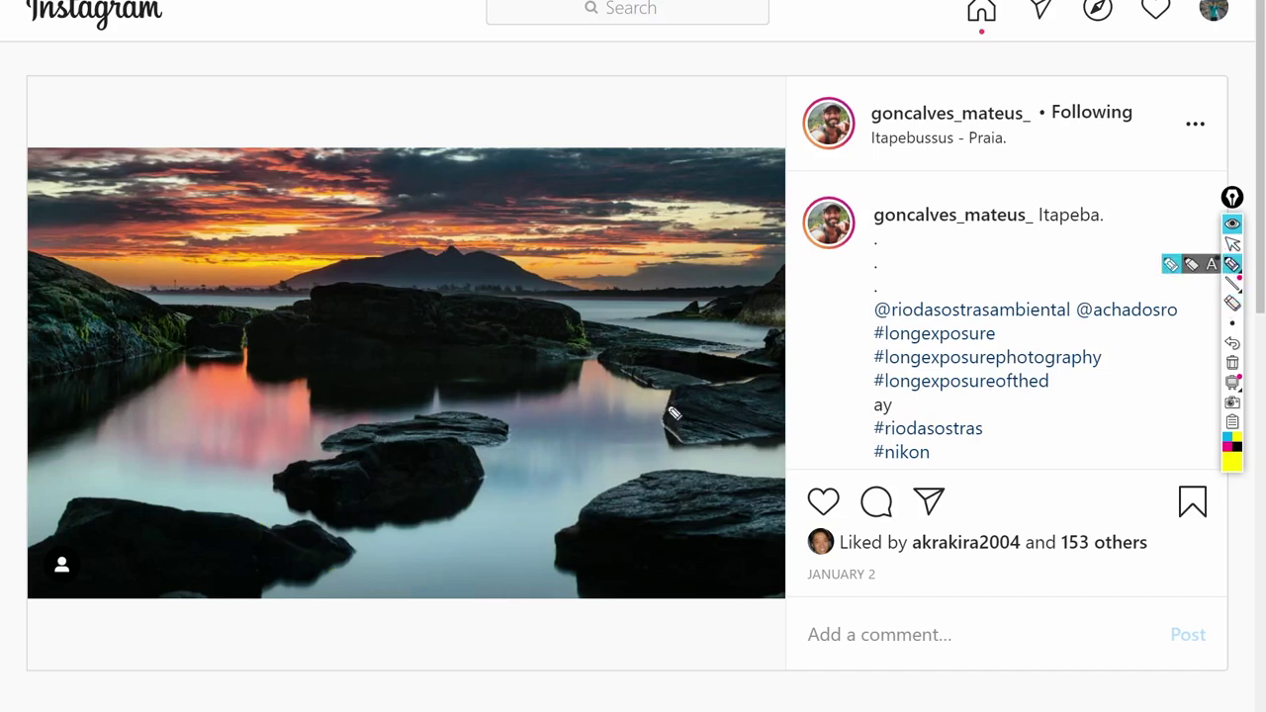
mouse_move(747, 380)
left_mouse_down()
mouse_move(634, 336)
mouse_move(639, 323)
left_mouse_up()
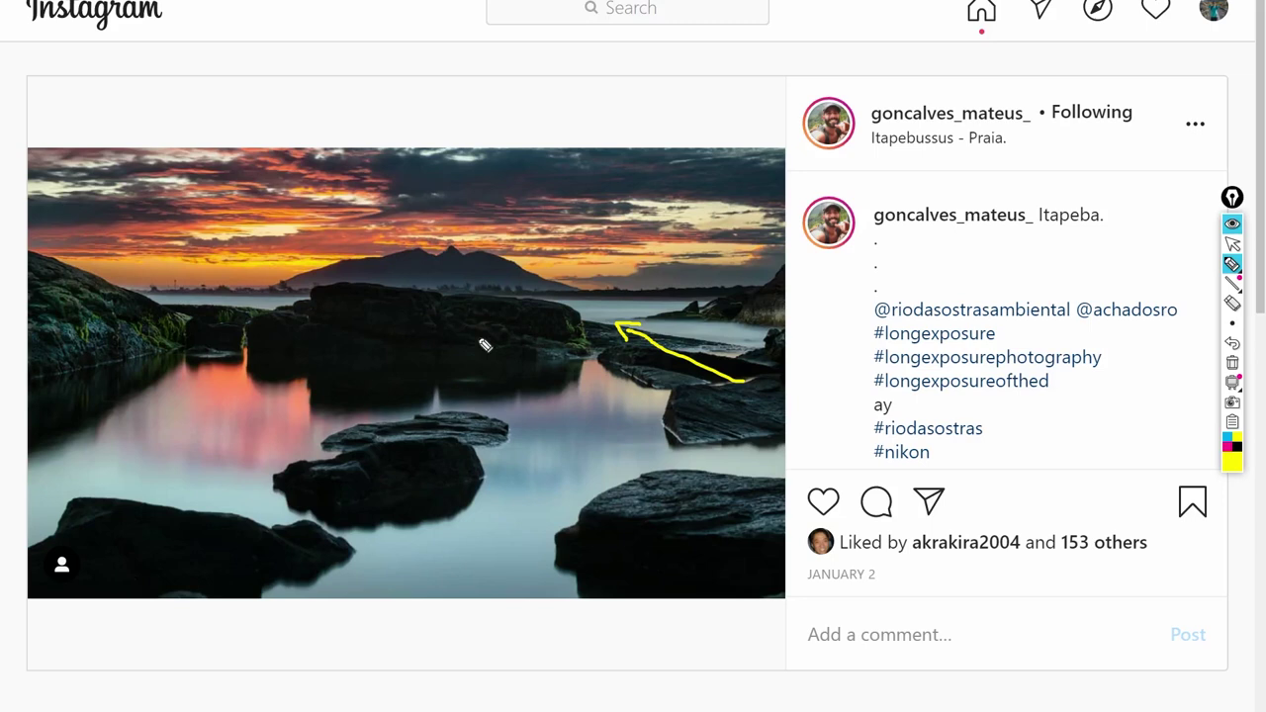
mouse_move(339, 279)
left_mouse_down()
mouse_move(498, 299)
mouse_move(462, 269)
left_mouse_up()
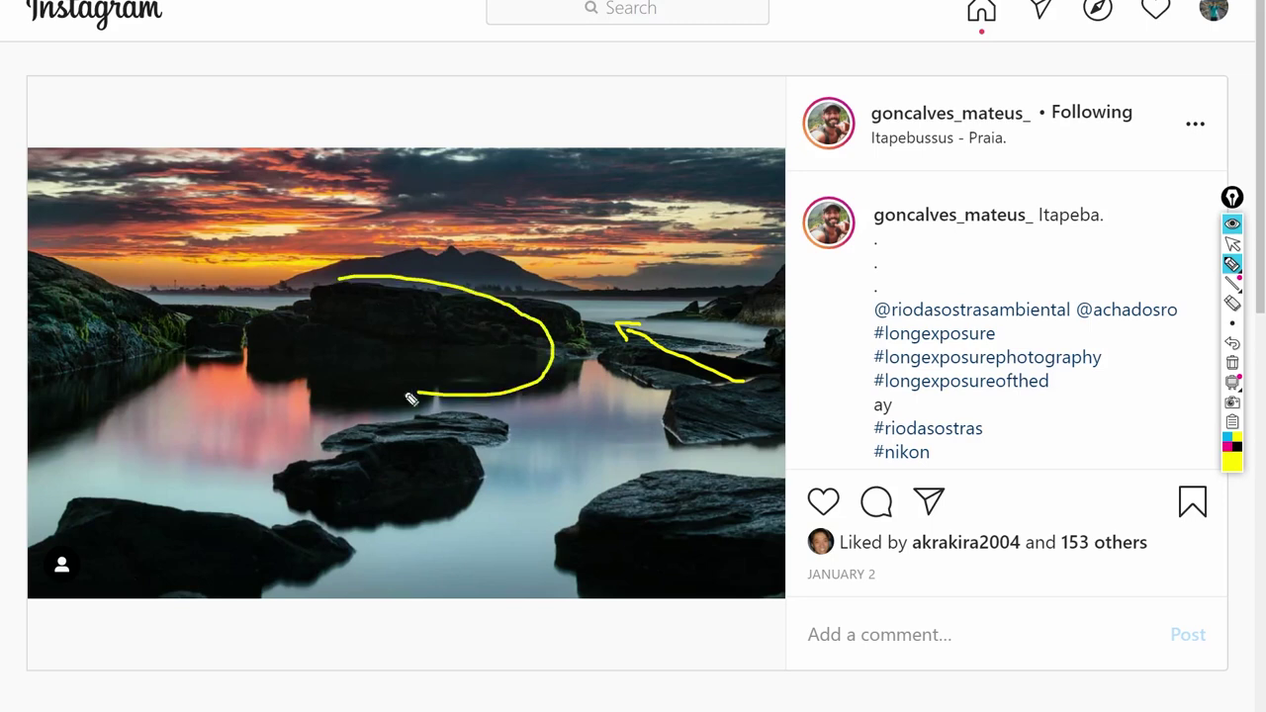
left_click(1233, 302)
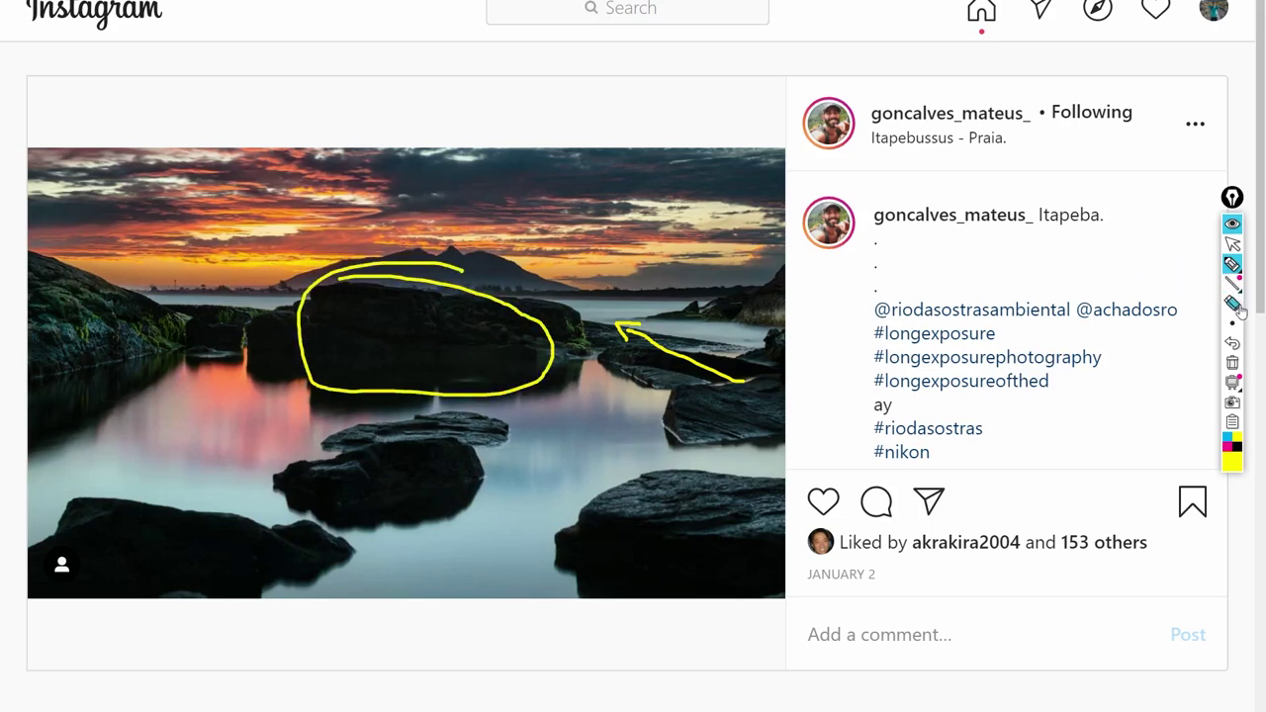
left_click(365, 263)
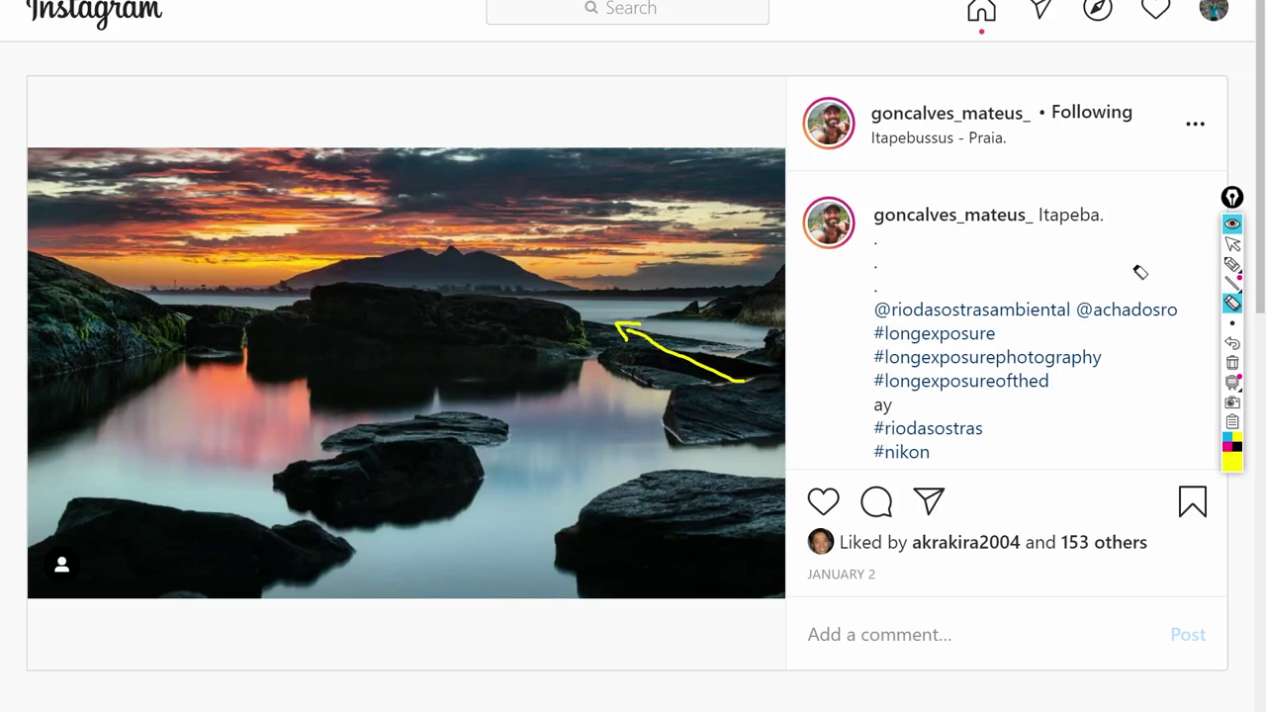
left_click(1233, 265)
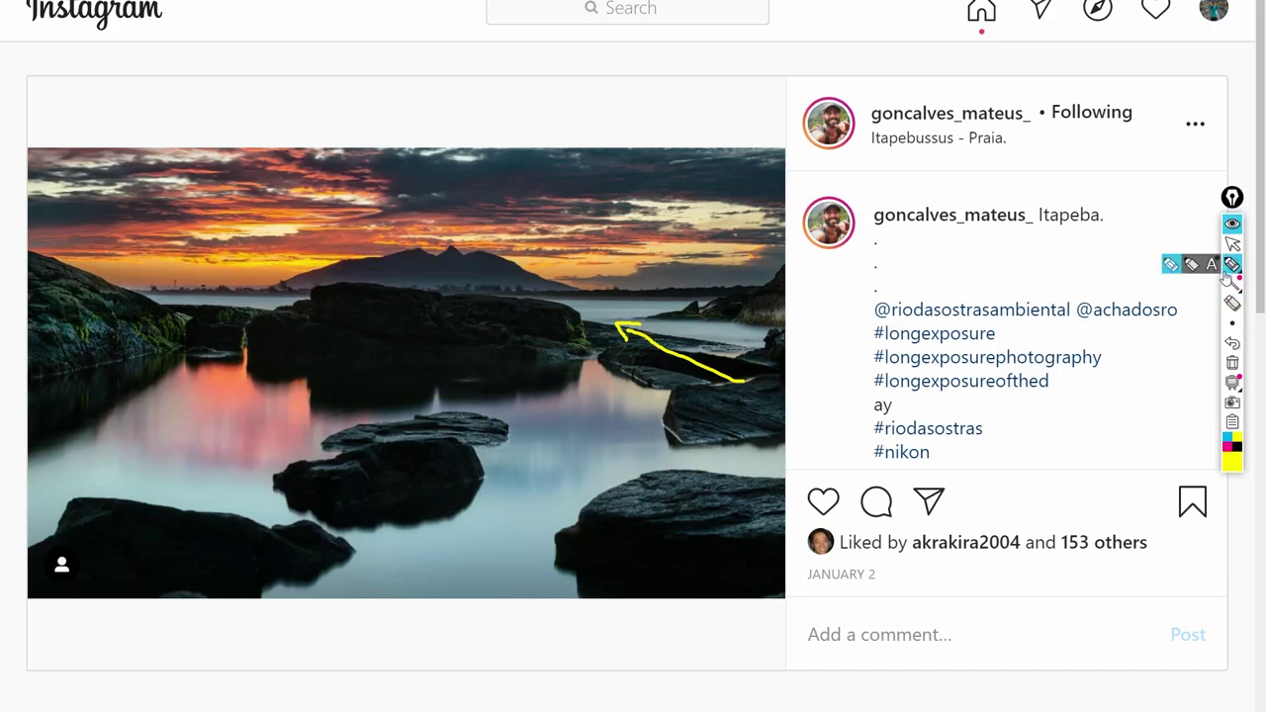
Draw yellow lines from both bottom corners to the mid-water rock, after erasing a circle around it
mouse_move(1232, 265)
left_click_drag(341, 272, 315, 281)
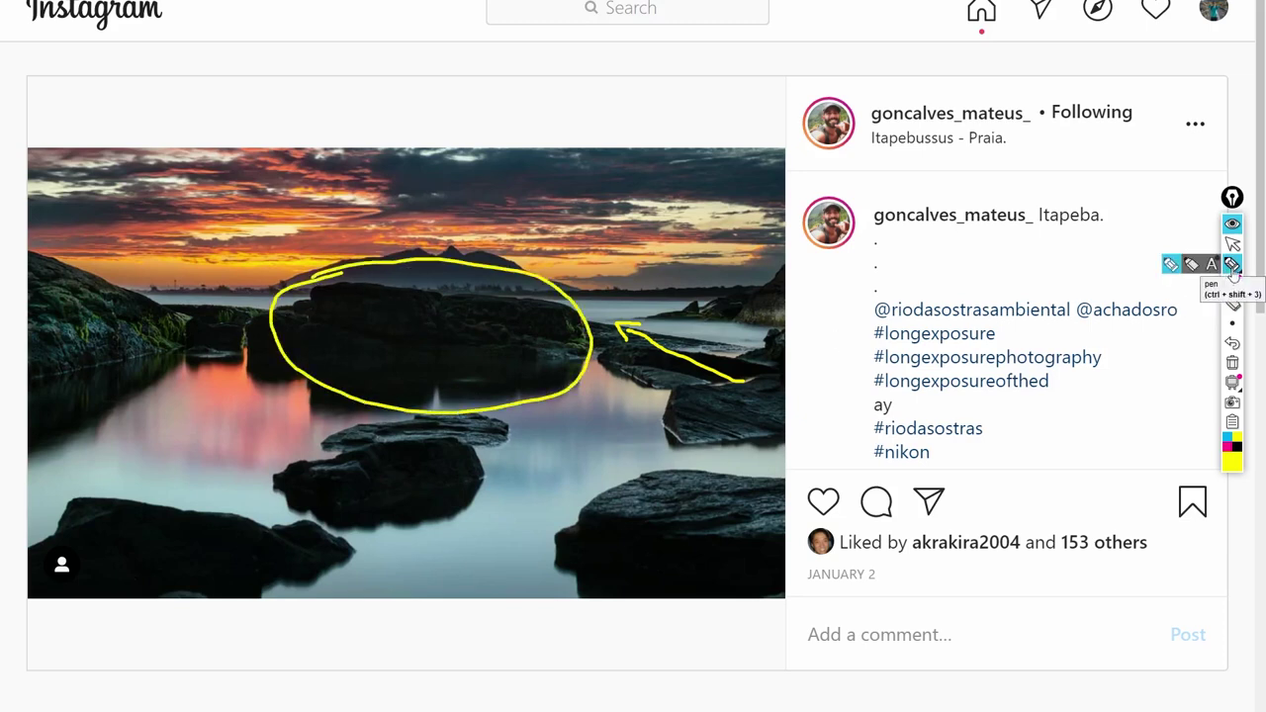
left_click(1233, 303)
left_click(452, 316)
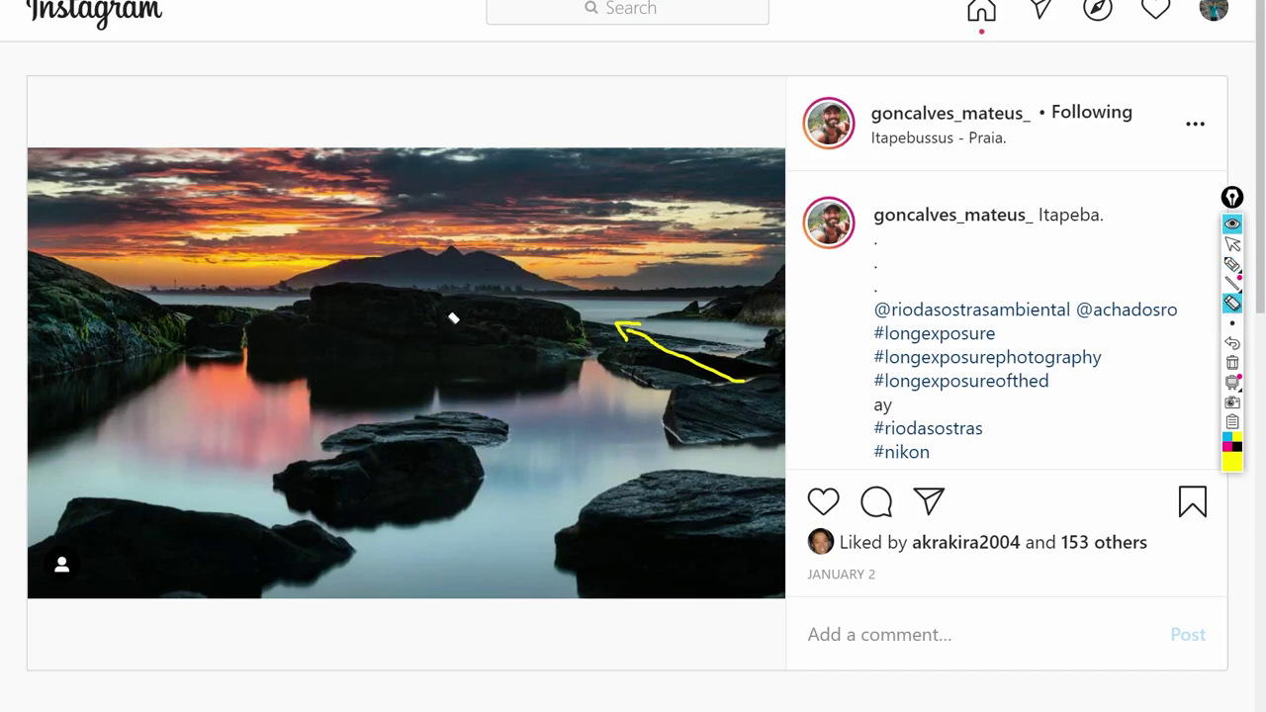
left_click(1232, 264)
left_click_drag(124, 582, 440, 427)
left_click_drag(725, 562, 446, 428)
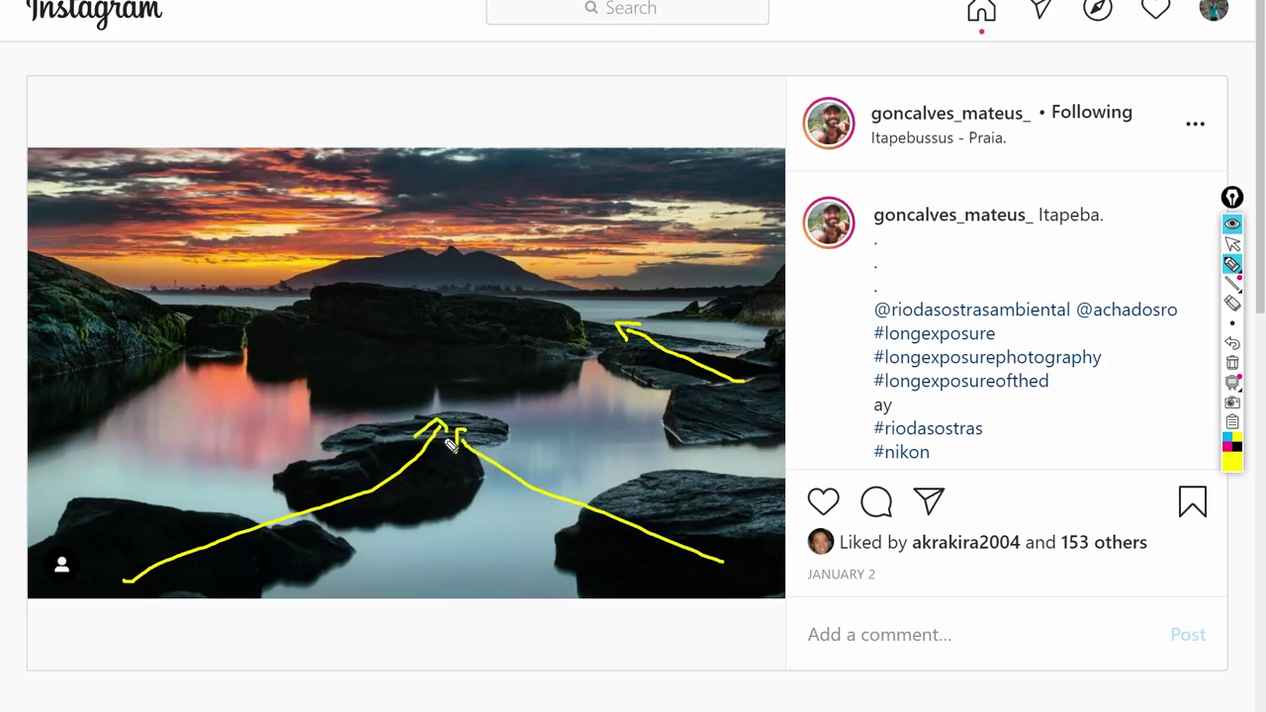